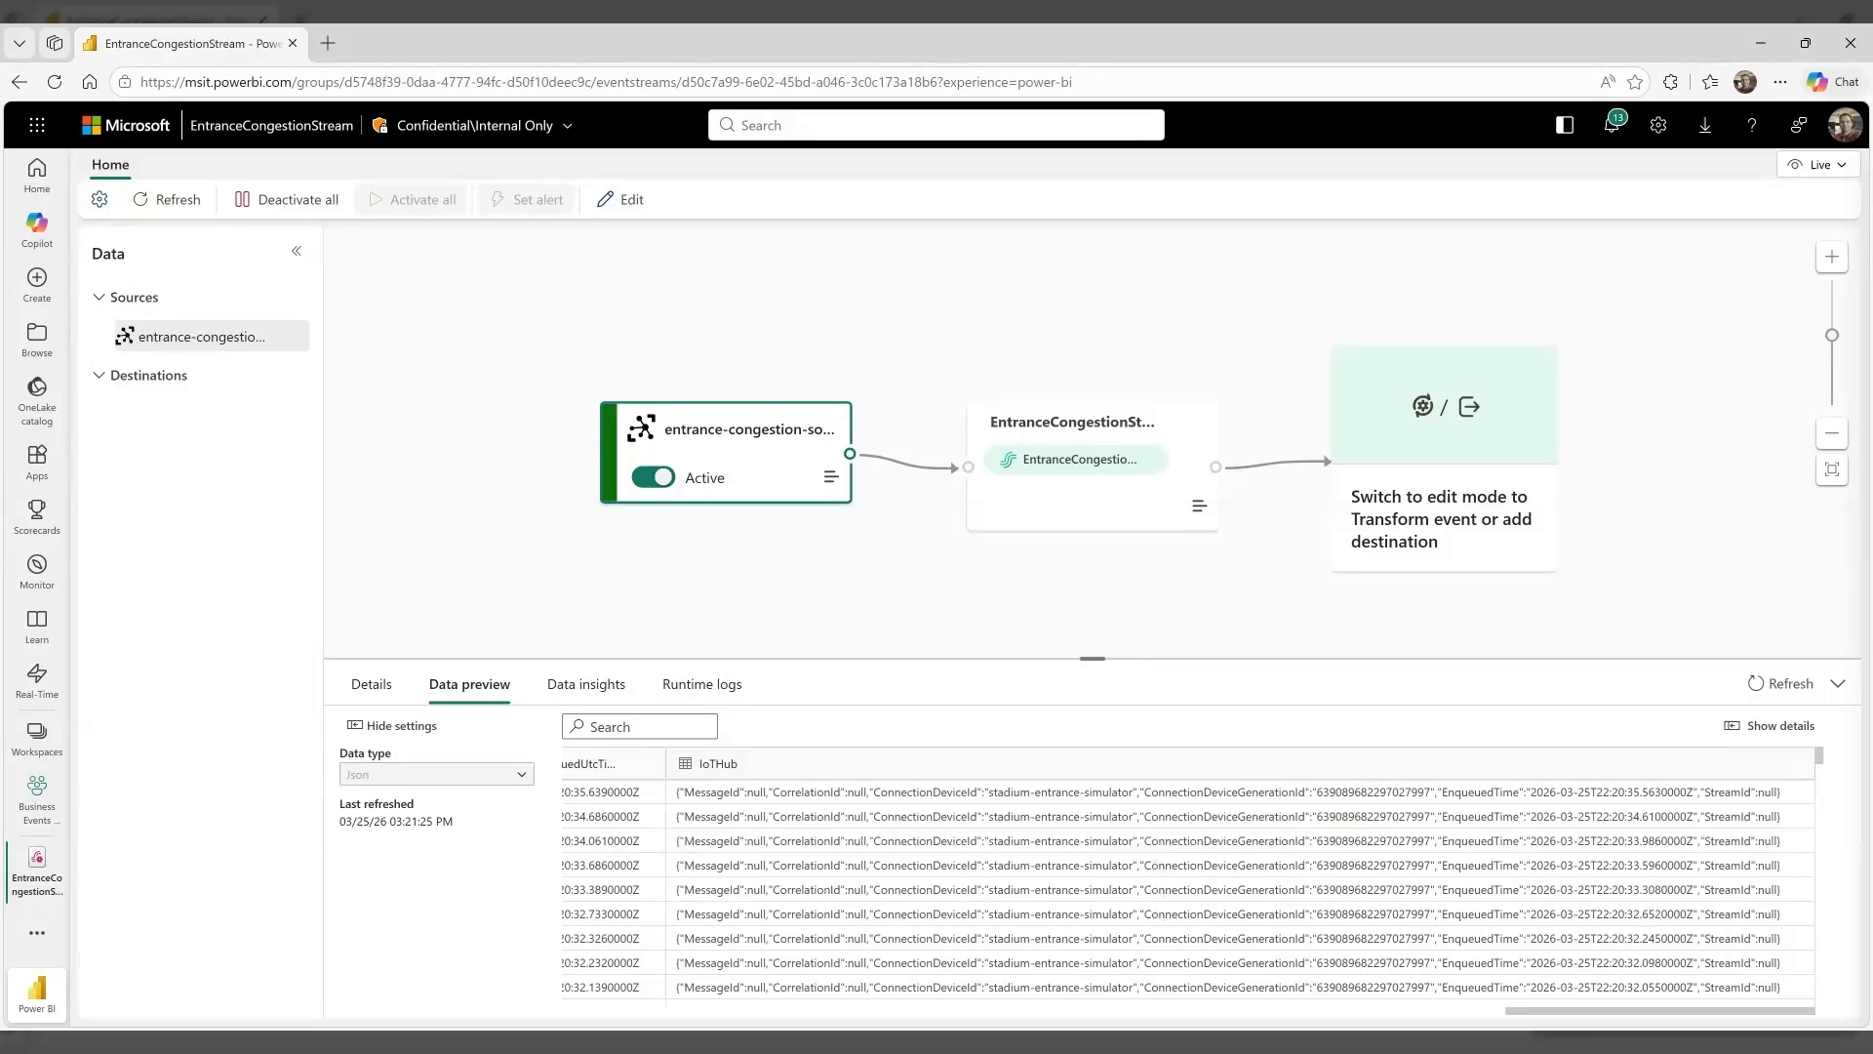
Switch the eventstream to edit mode, add a Filter operation after the stream node, and open its settings
left_click(1463, 505)
left_click(1196, 530)
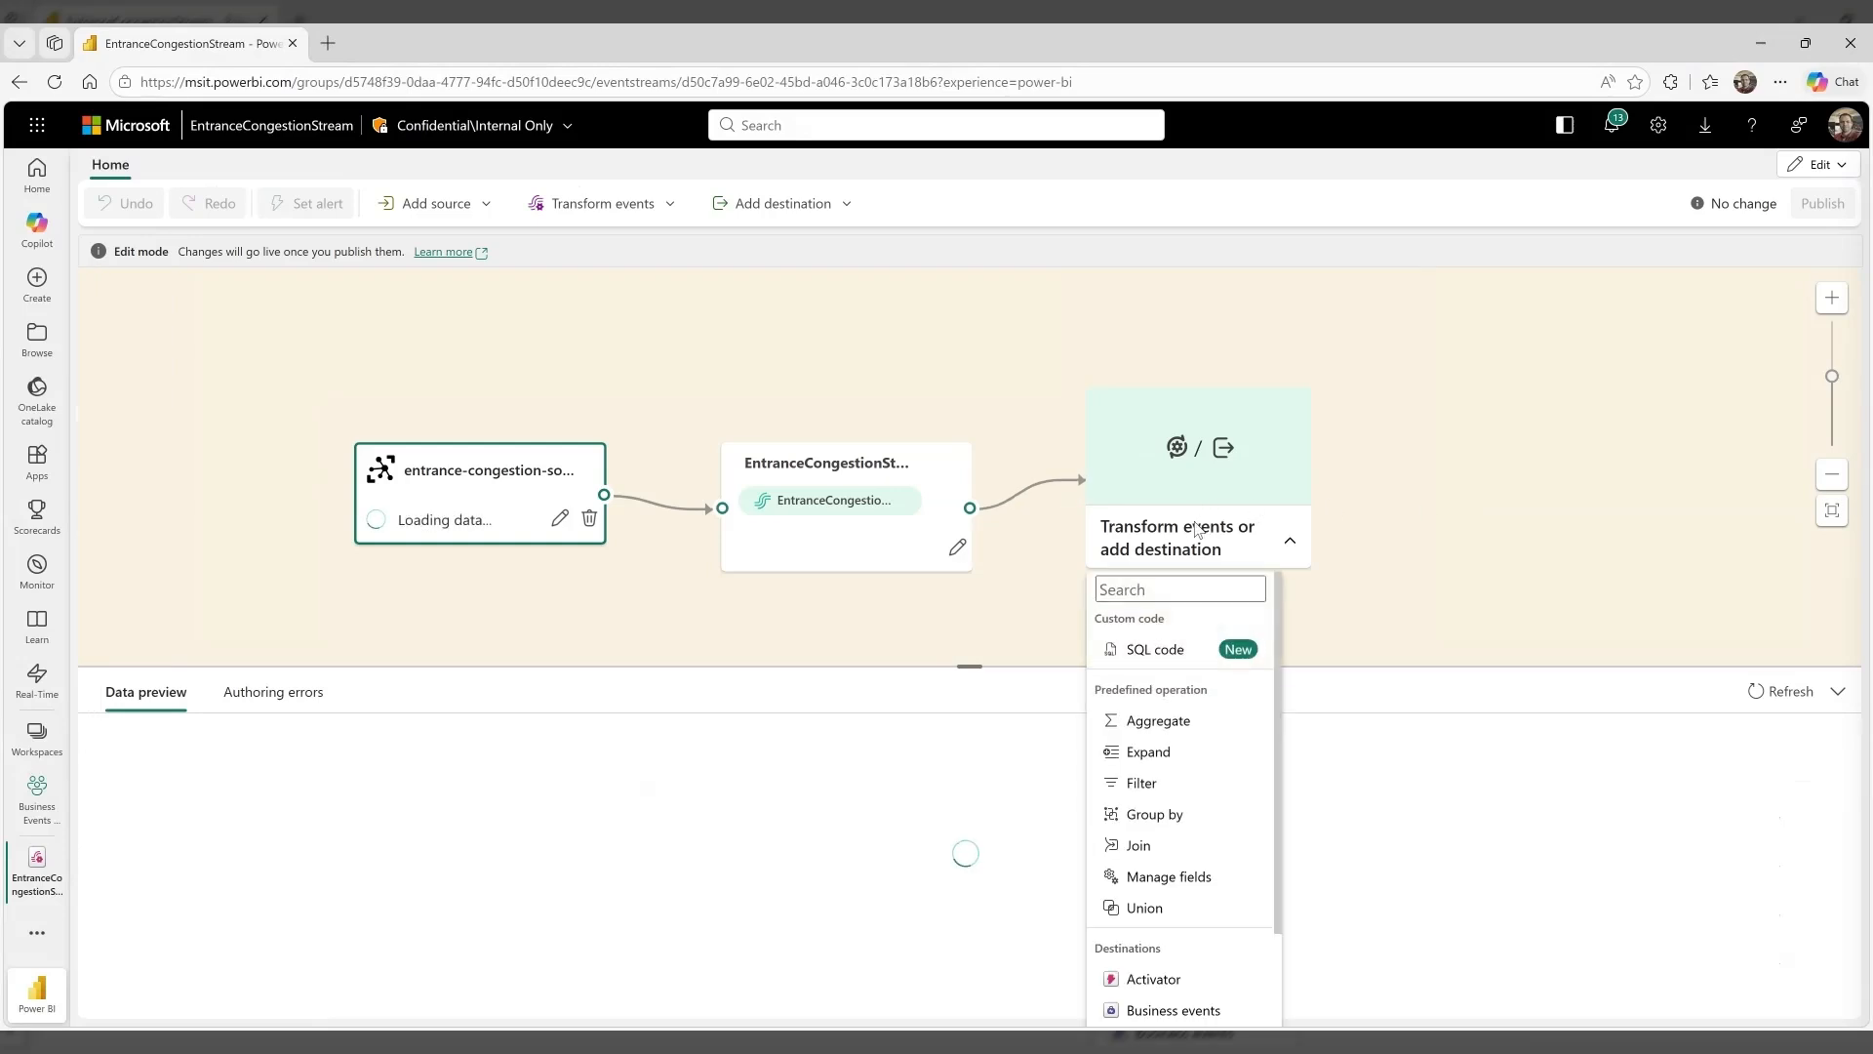
left_click(1156, 783)
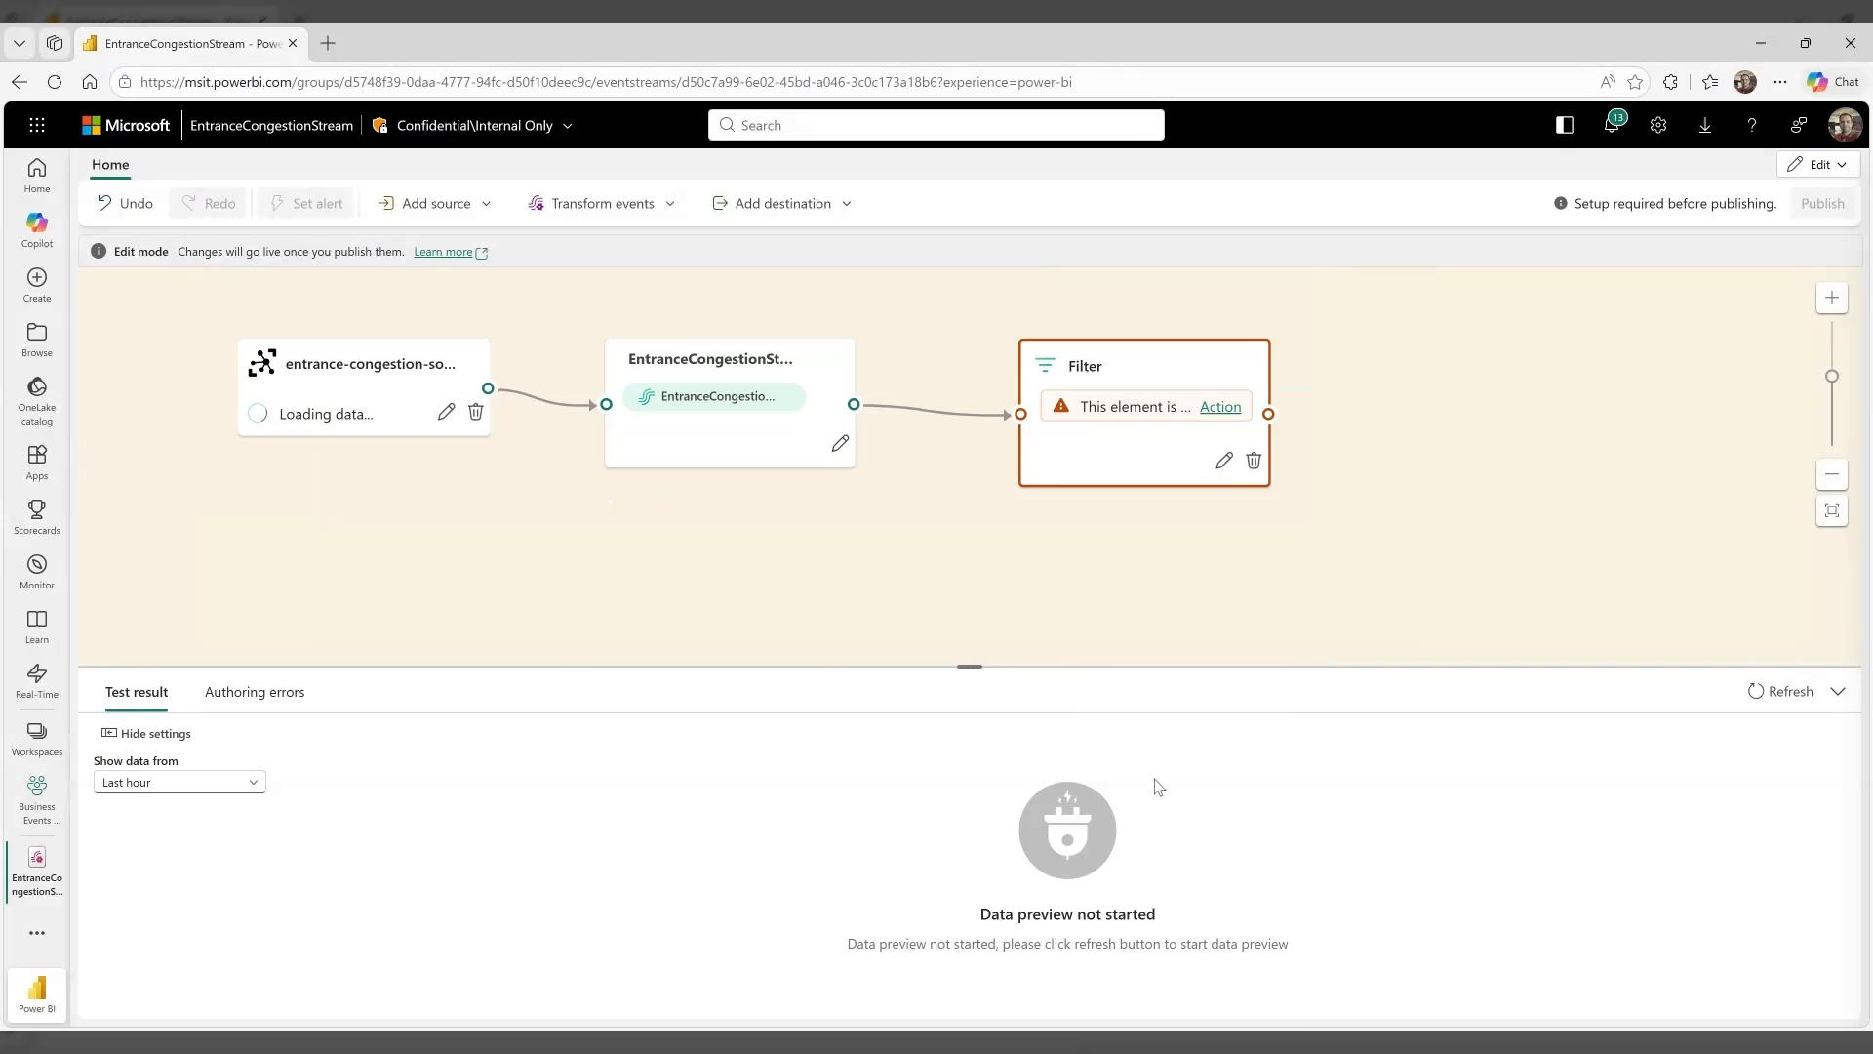
left_click(1232, 417)
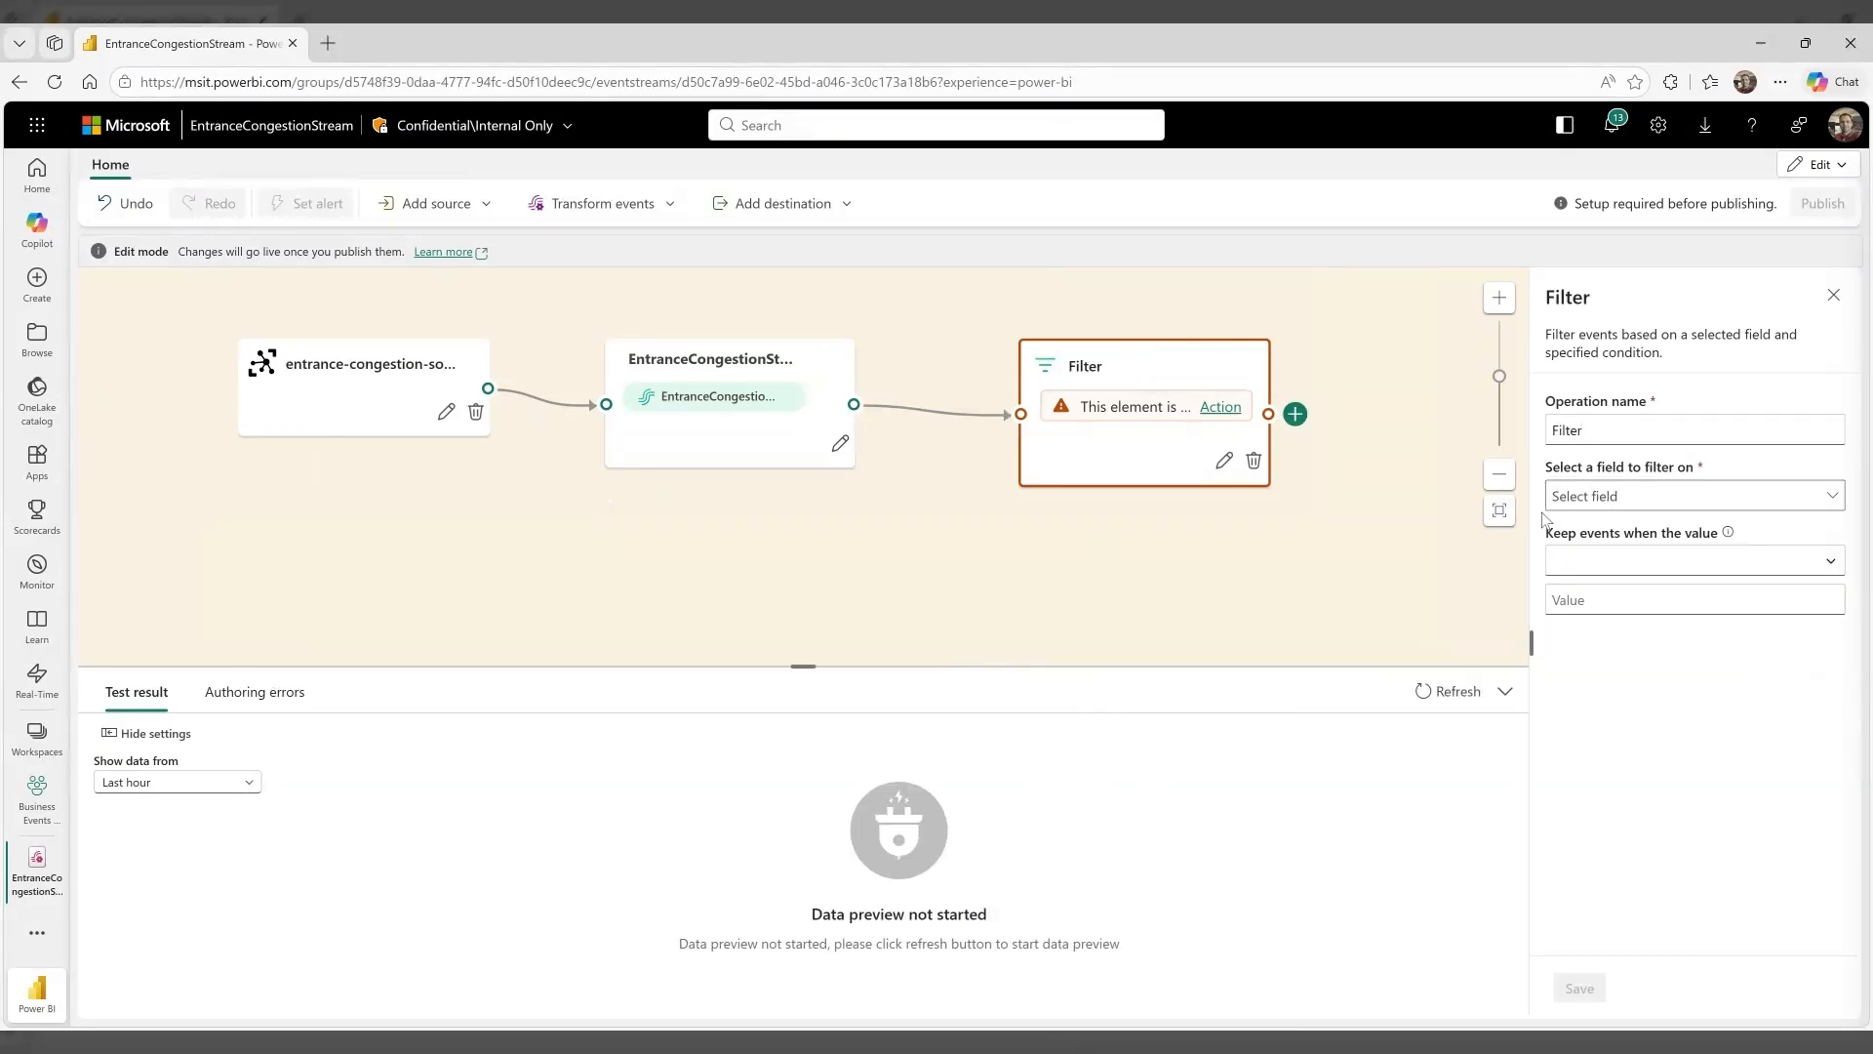
Configure the filter to keep events where direction equals entry, and save it
left_click(1640, 497)
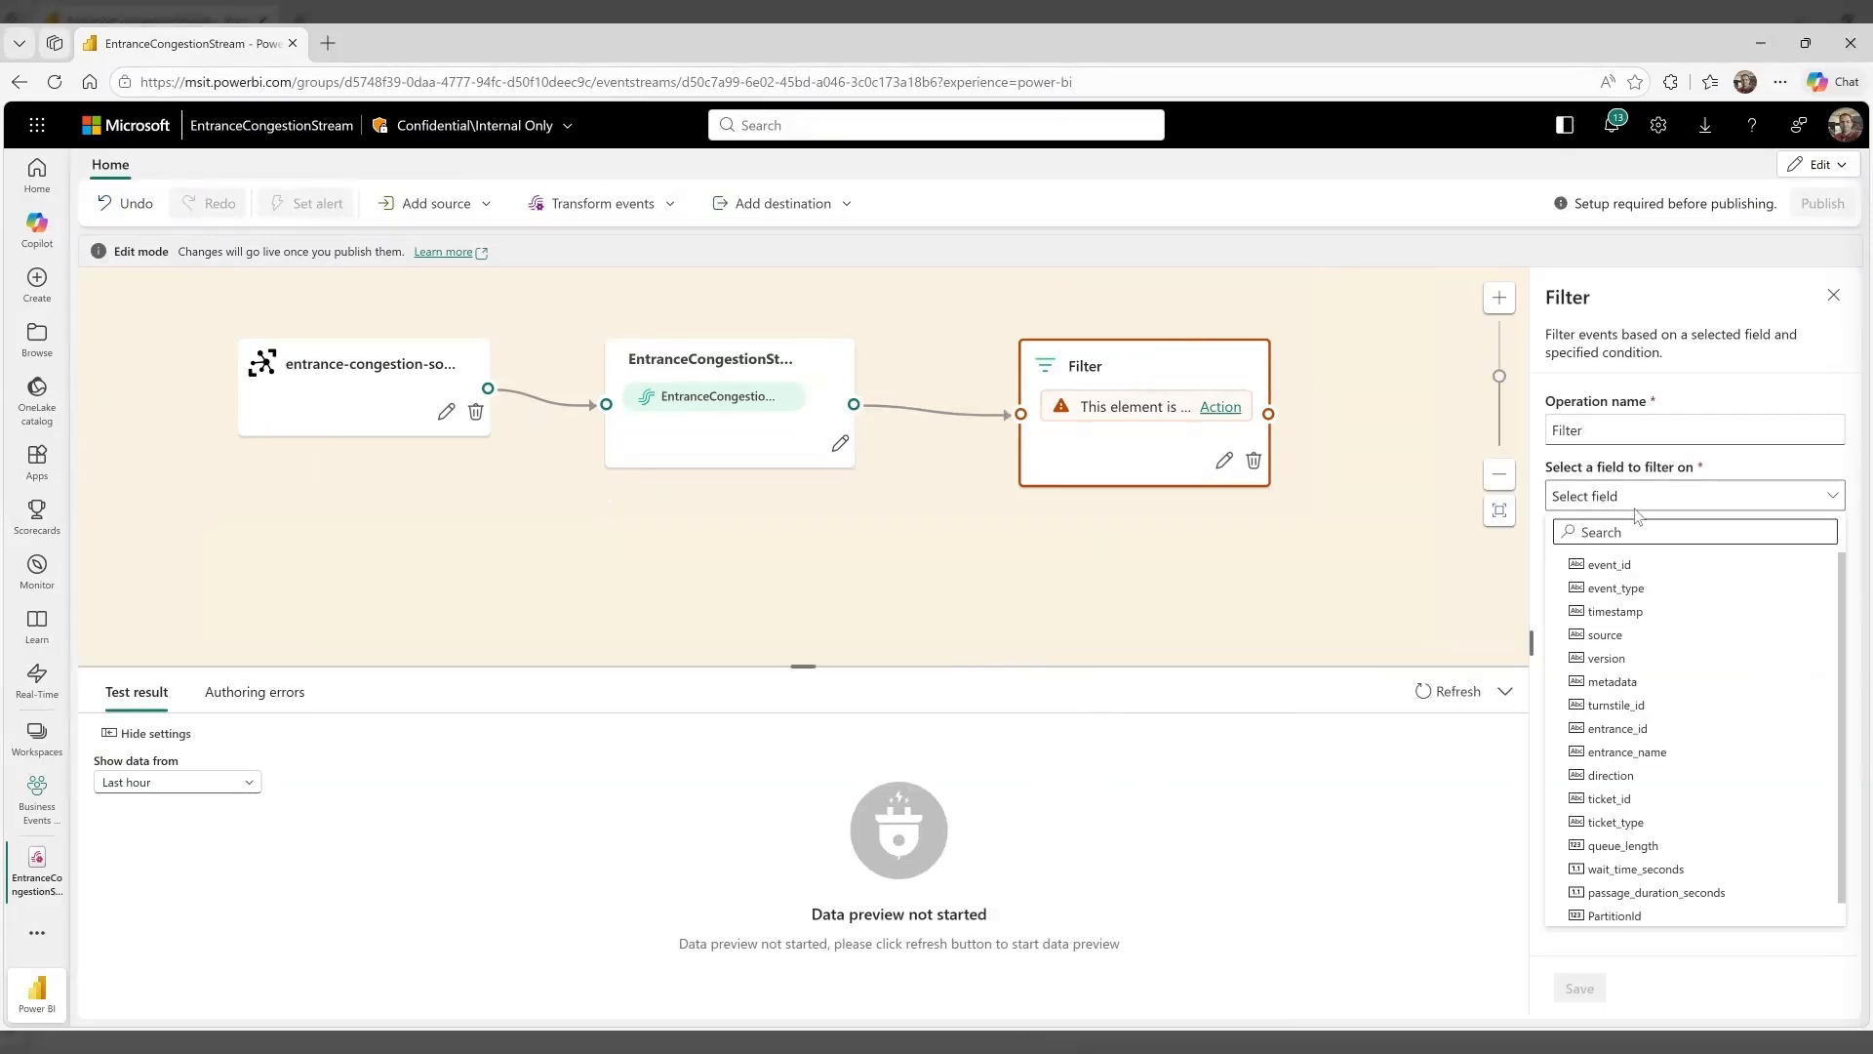
left_click(1641, 777)
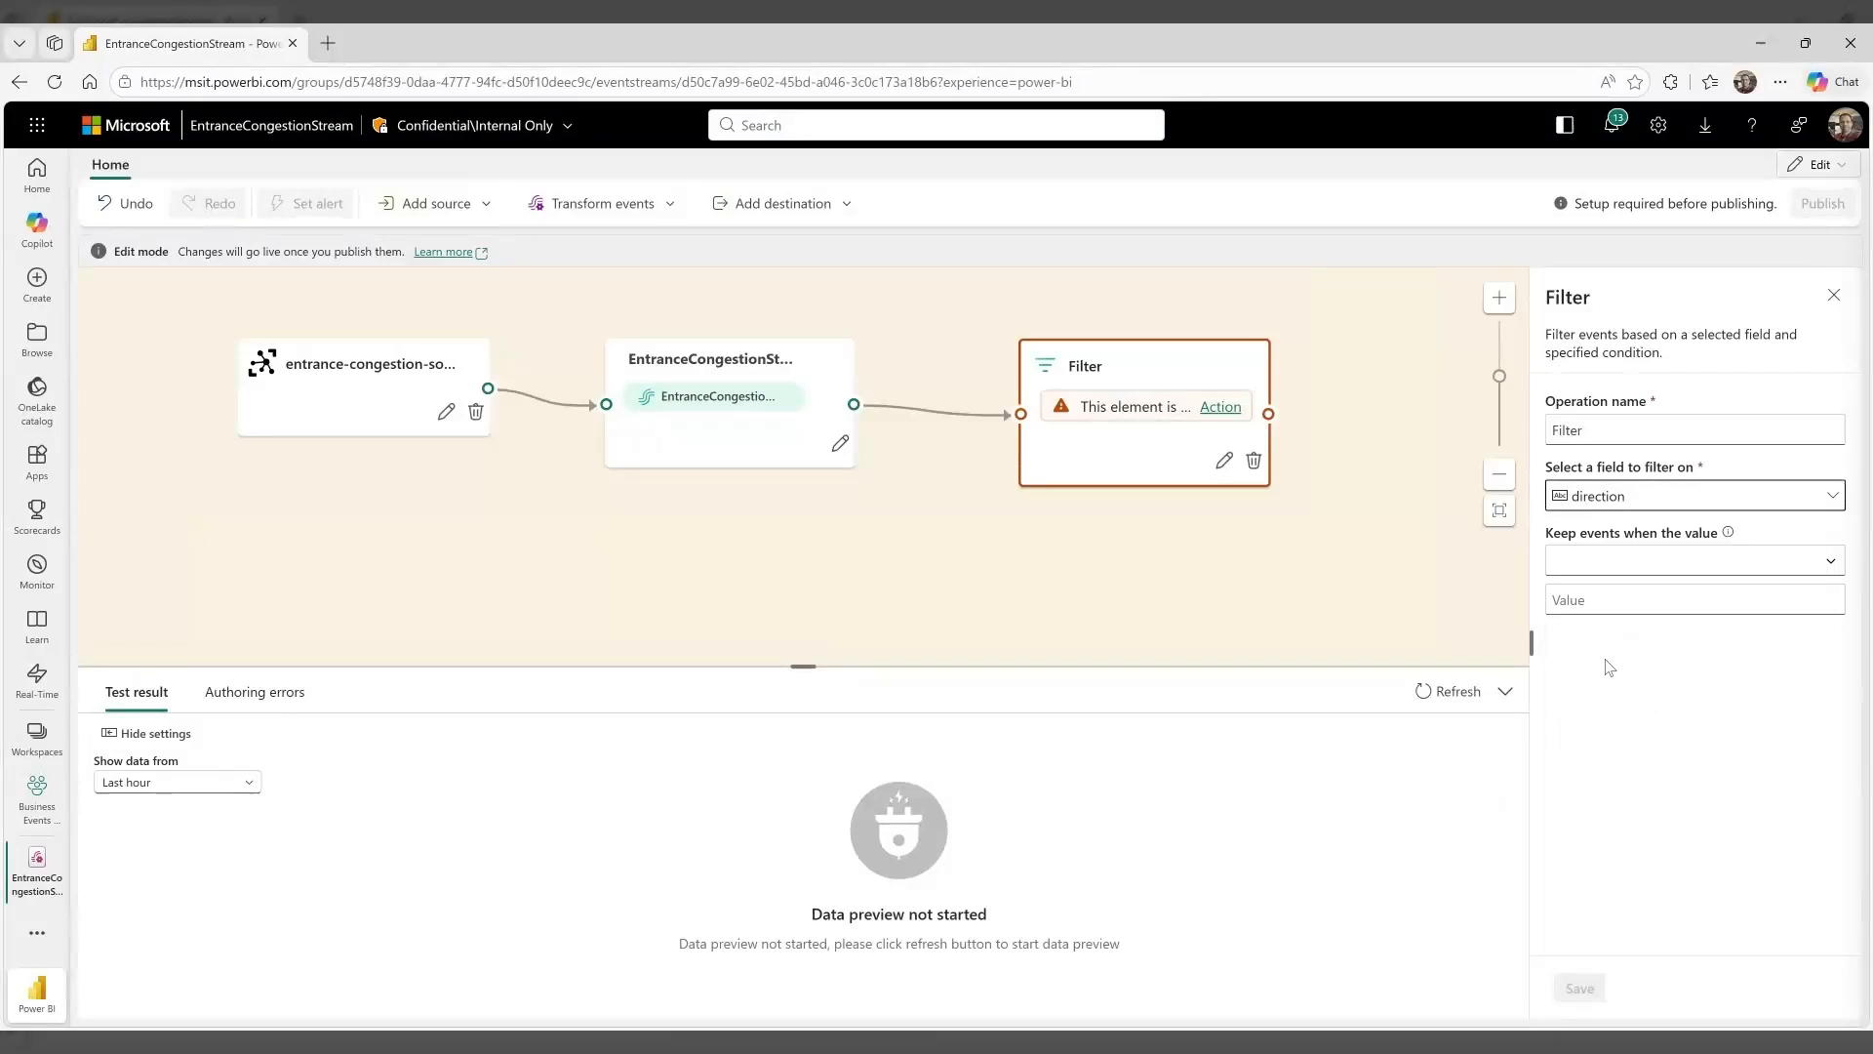
left_click(1572, 569)
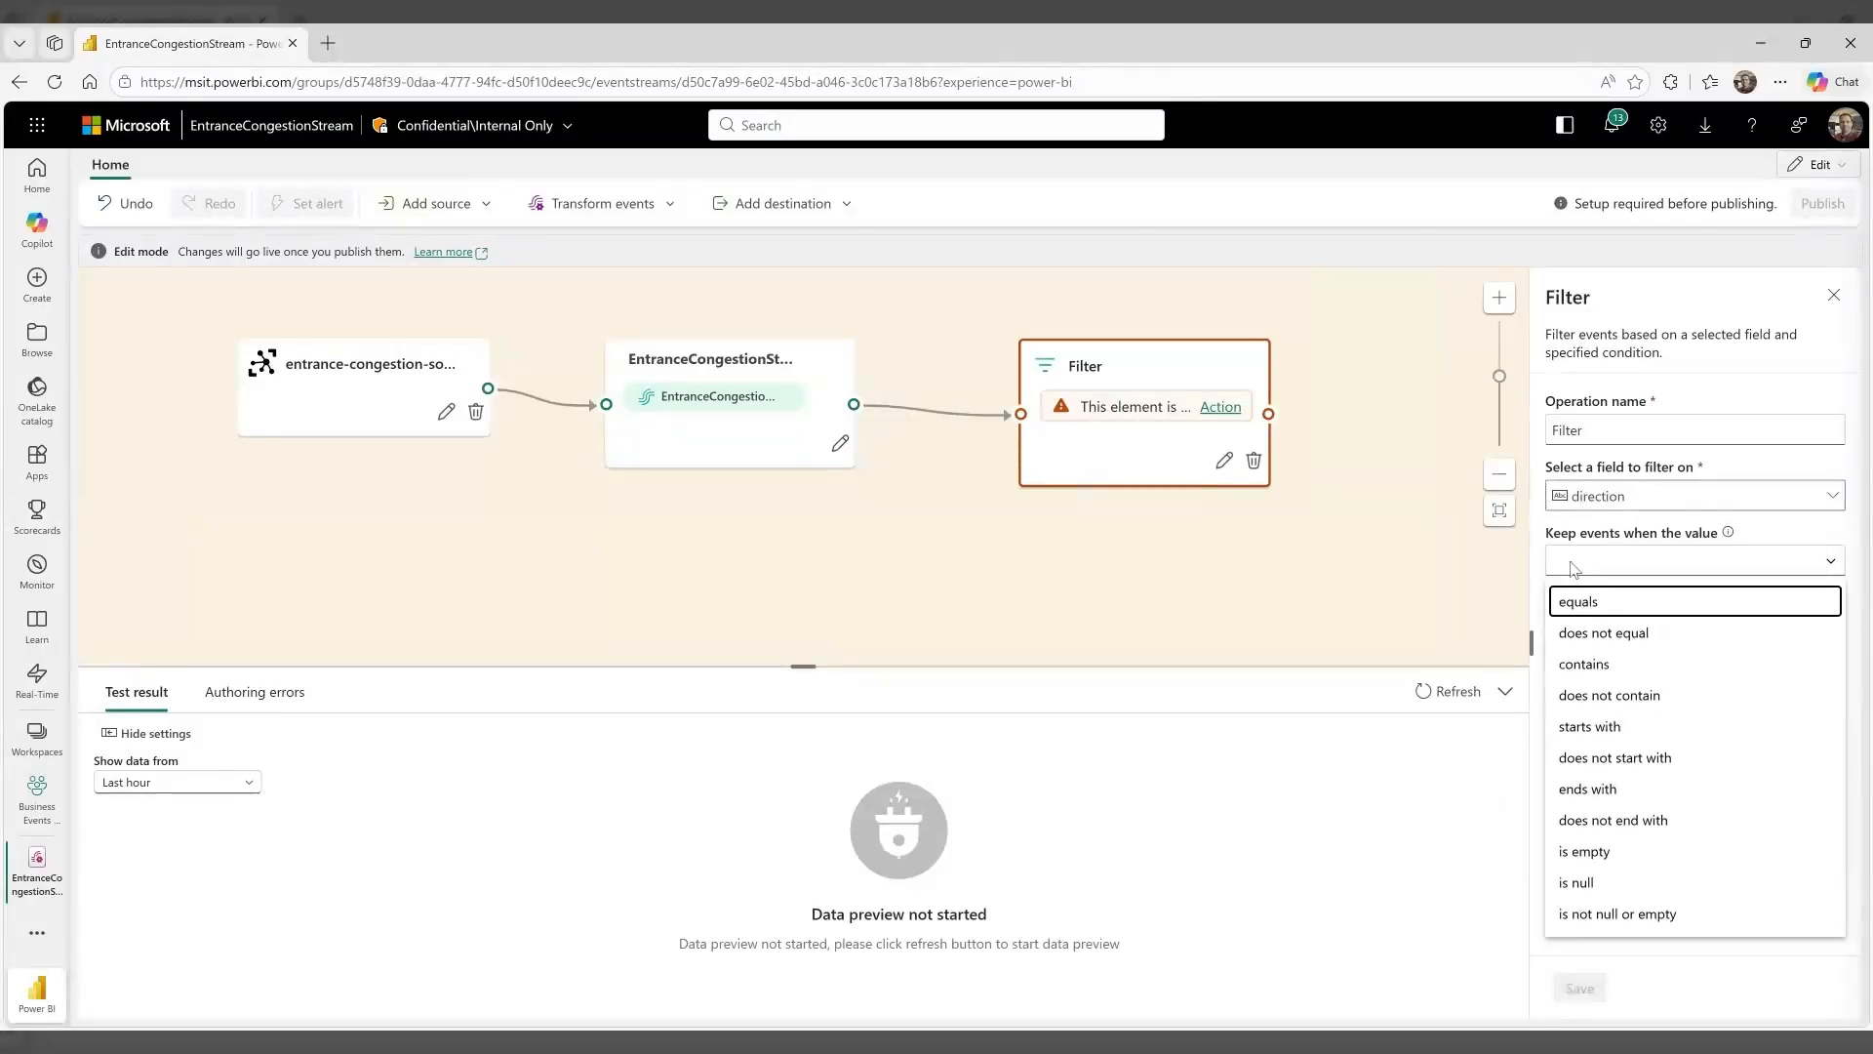
left_click(1592, 597)
left_click(1602, 607)
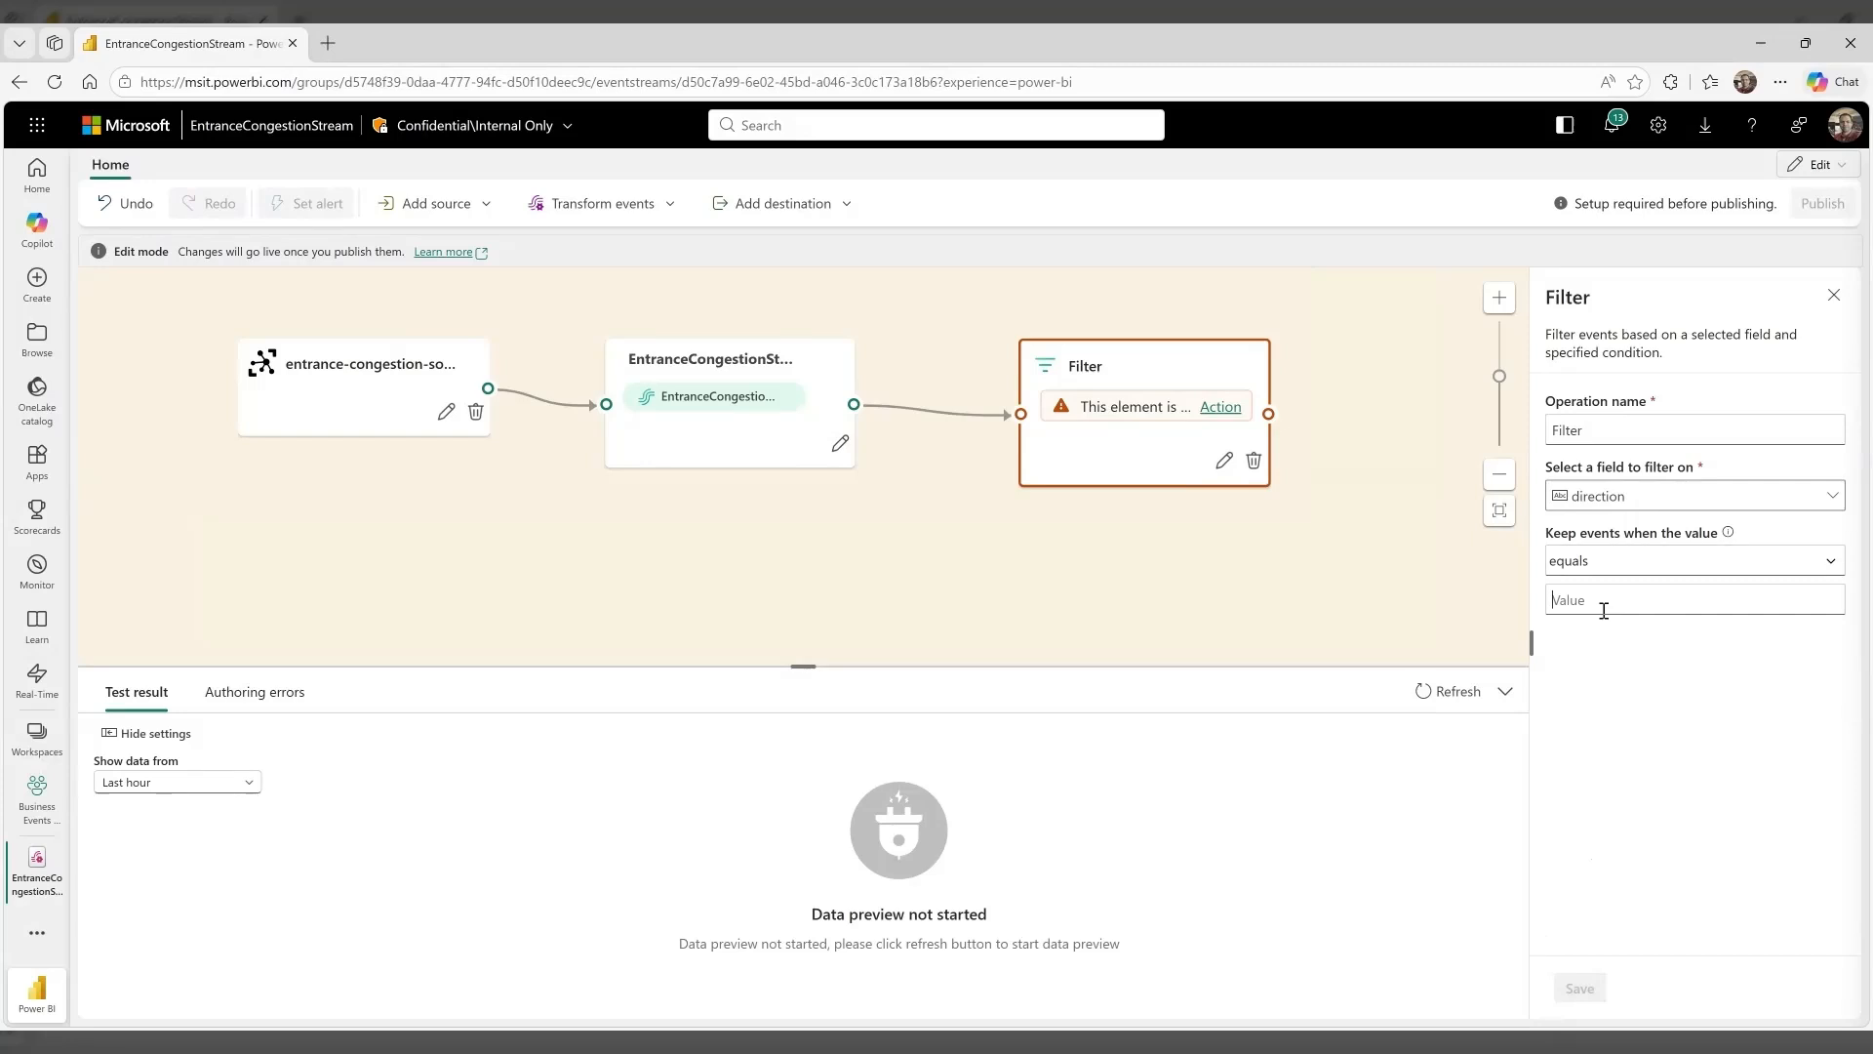
type("entry")
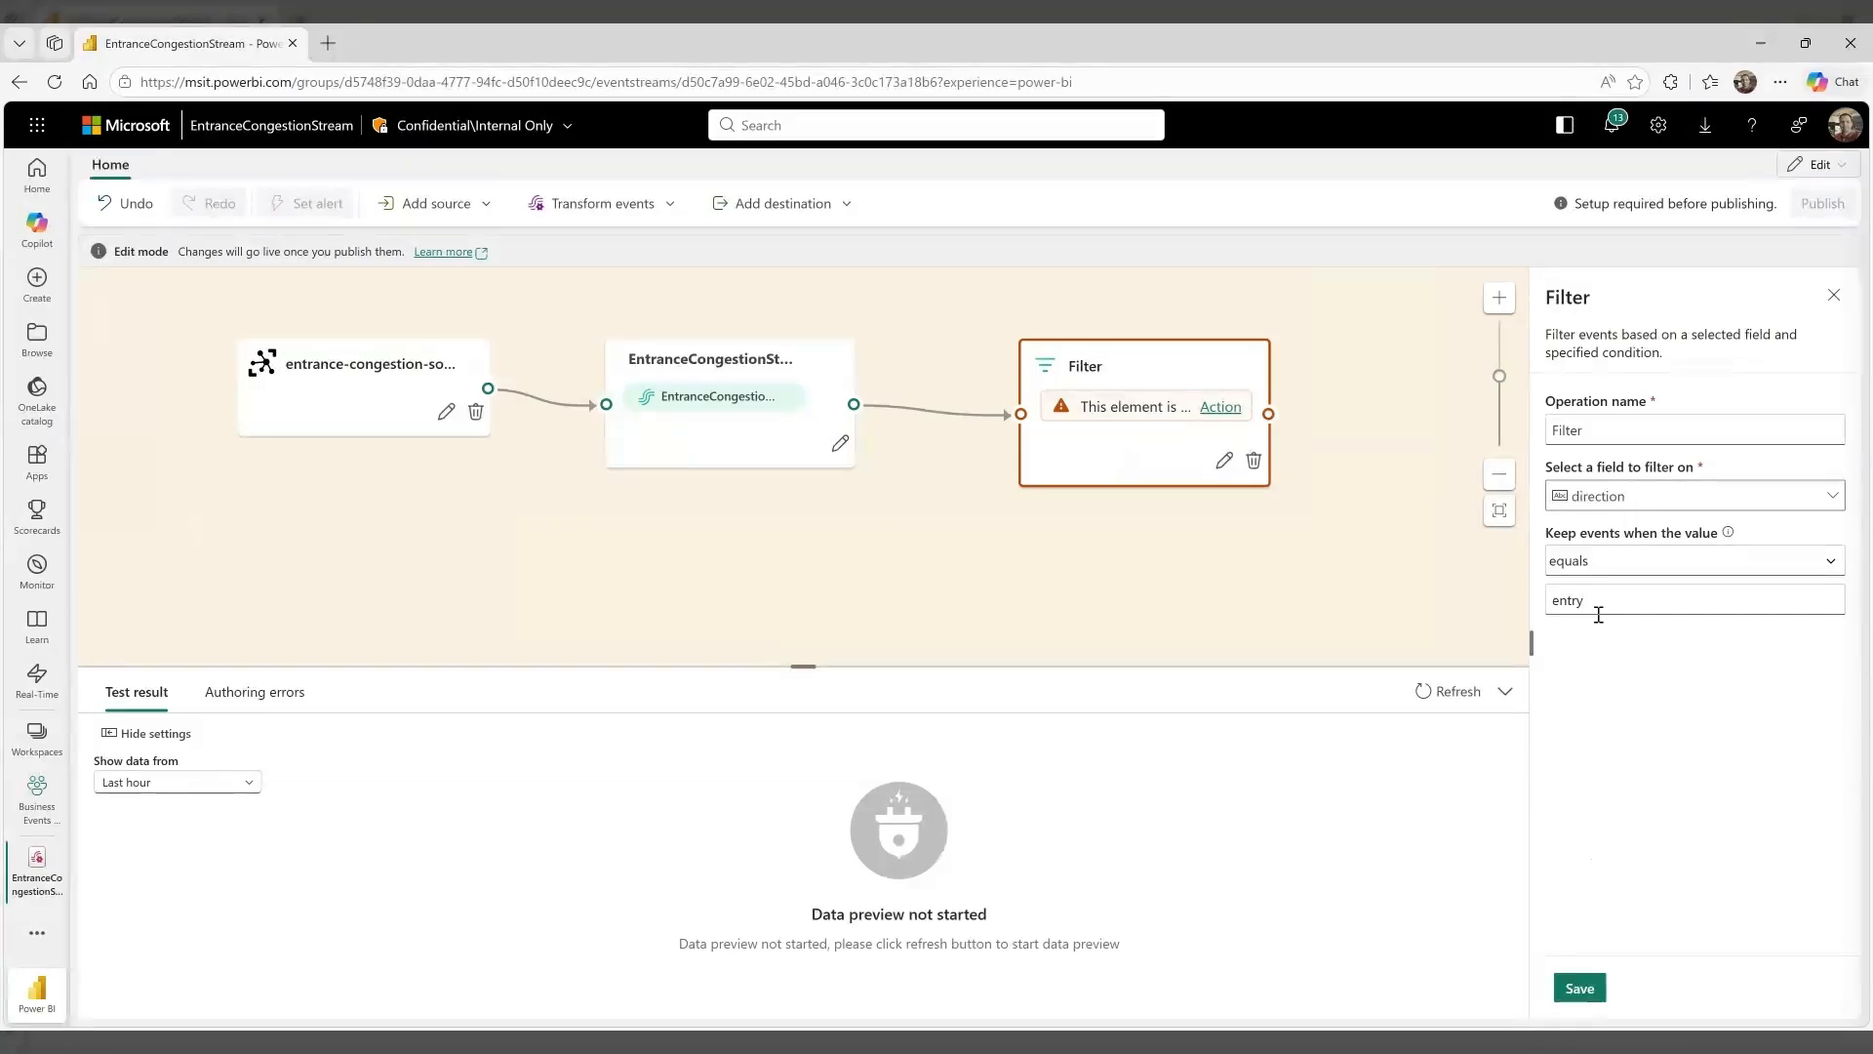
left_click(1580, 988)
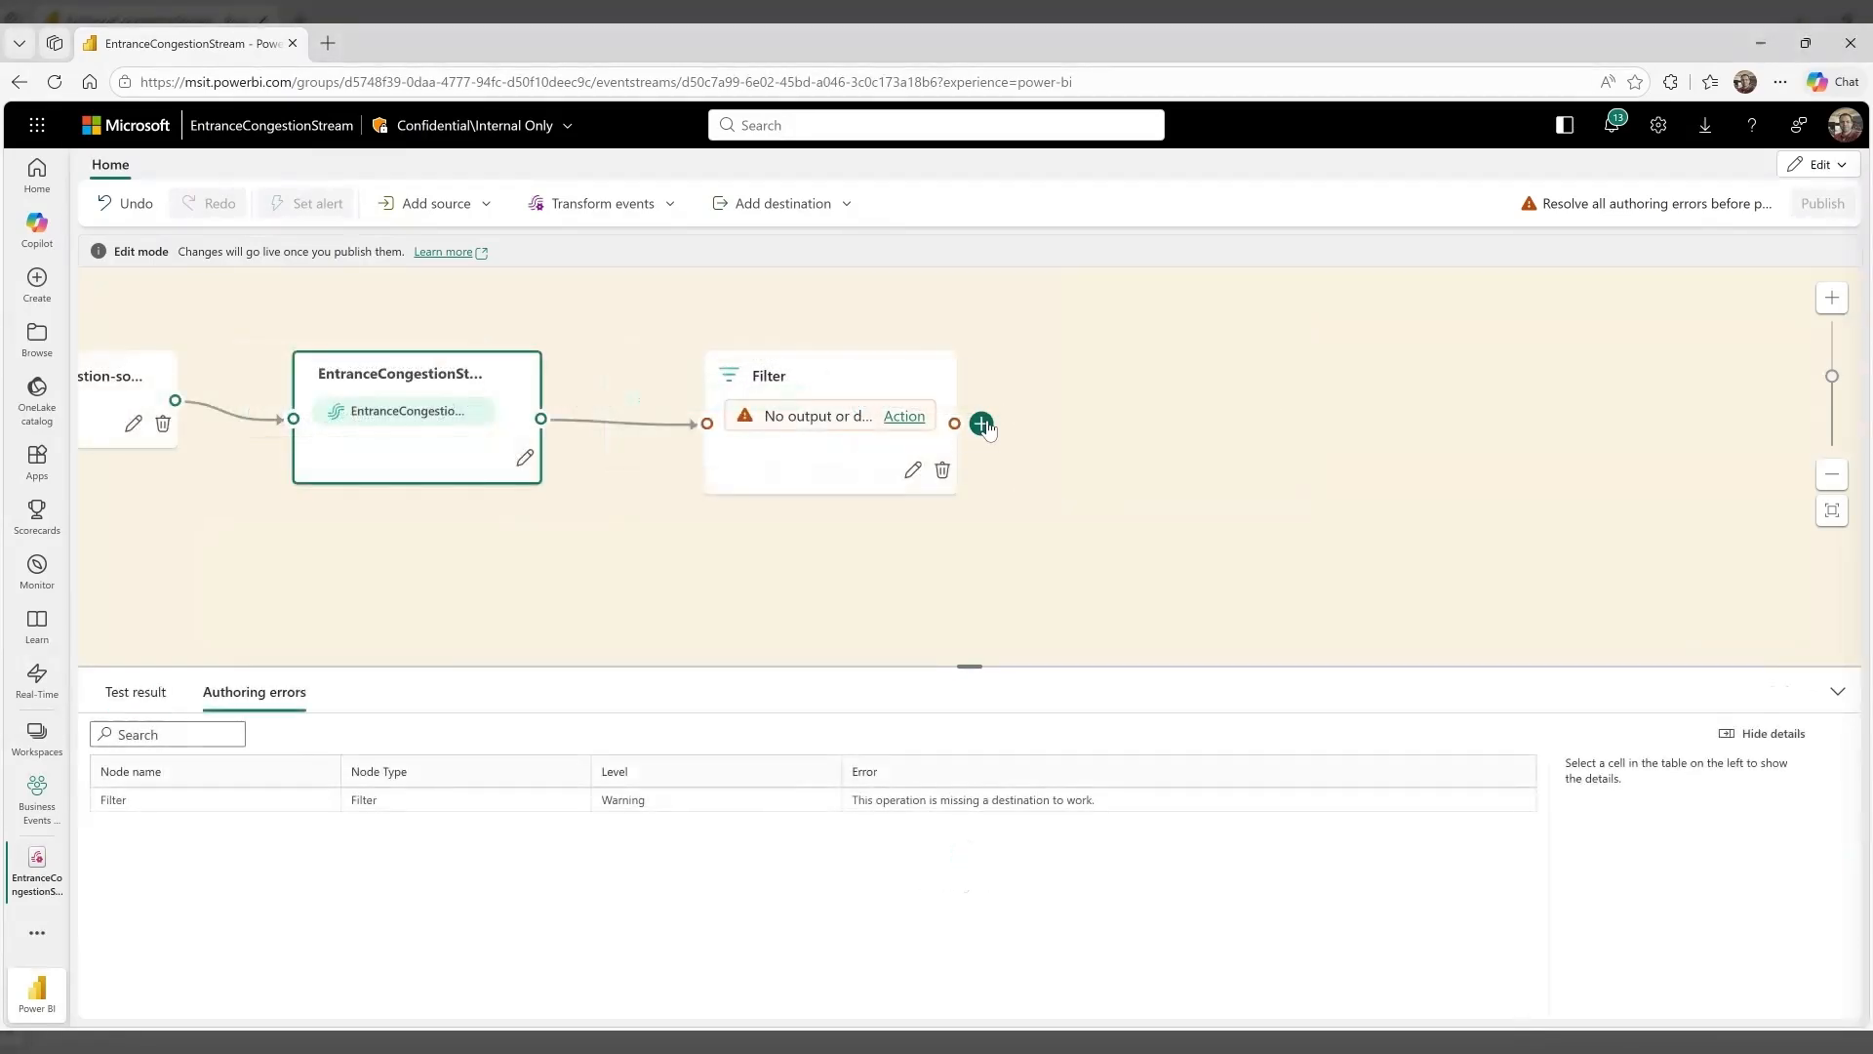
Add a Group by operation after the Filter node and open its settings
left_click(981, 422)
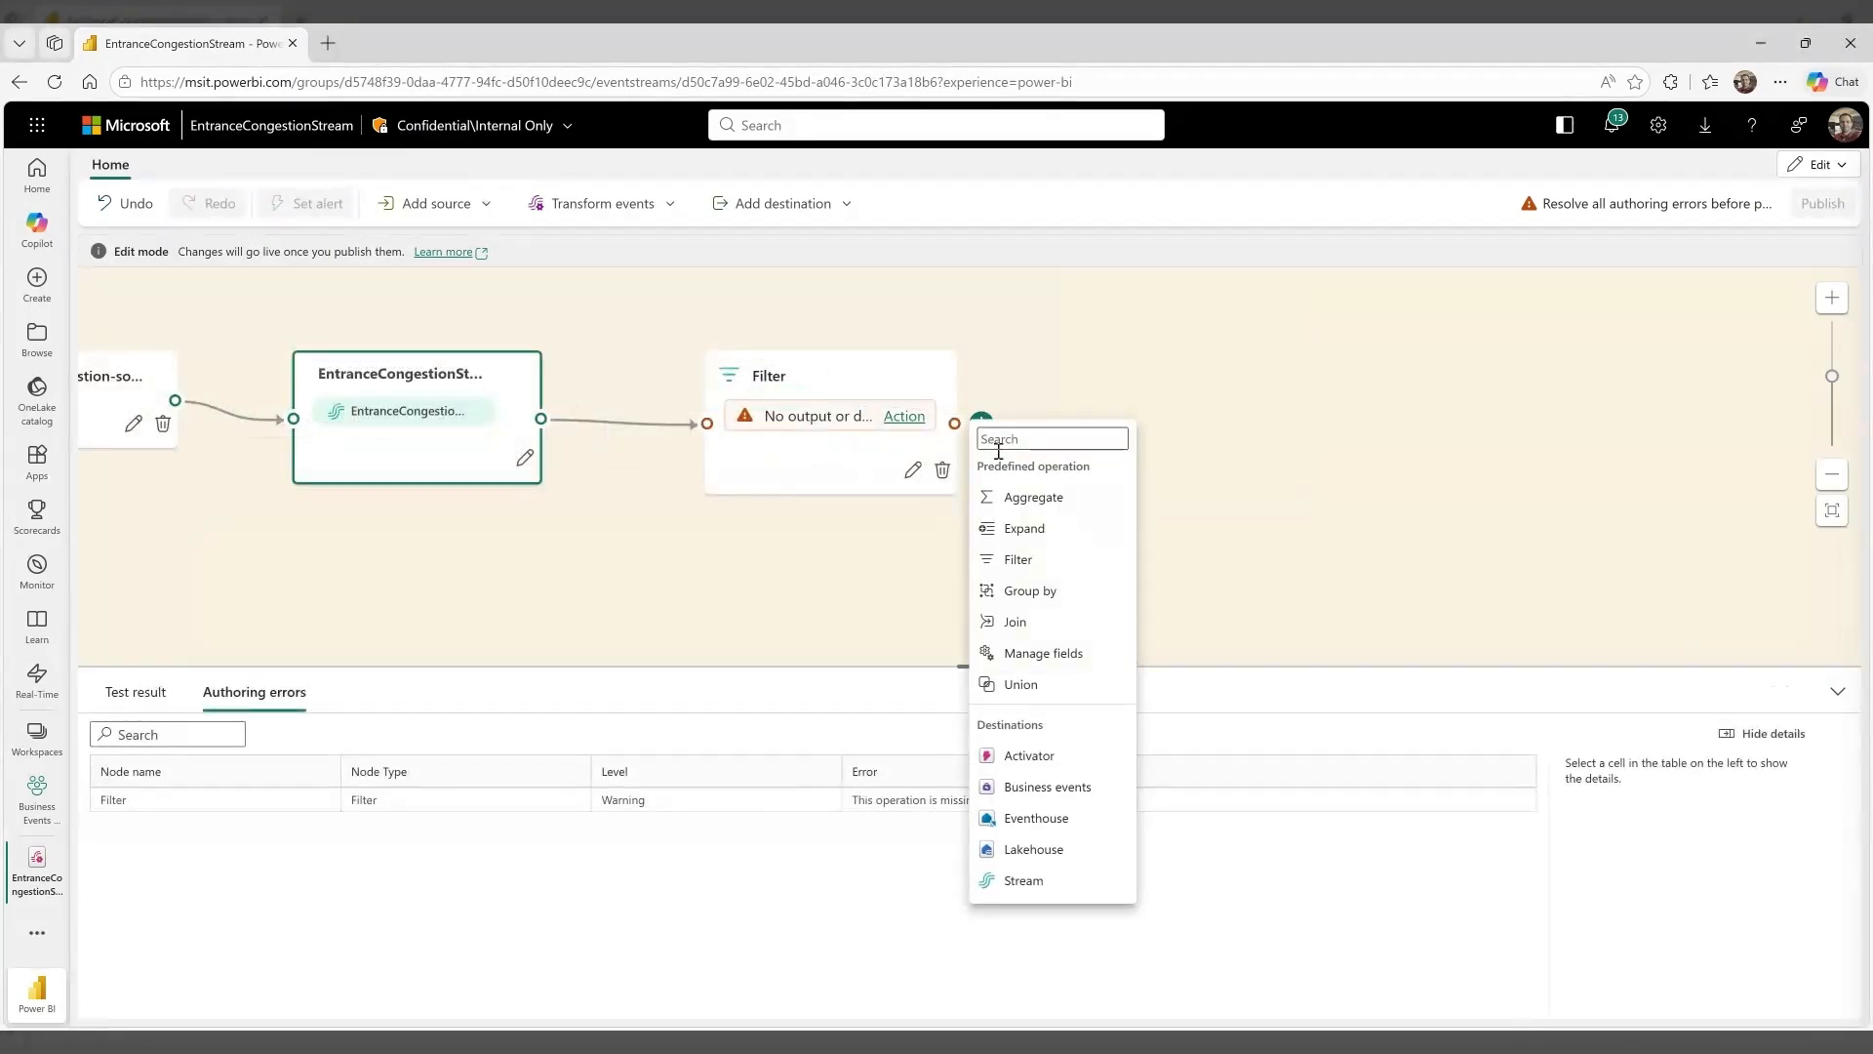
left_click(1034, 593)
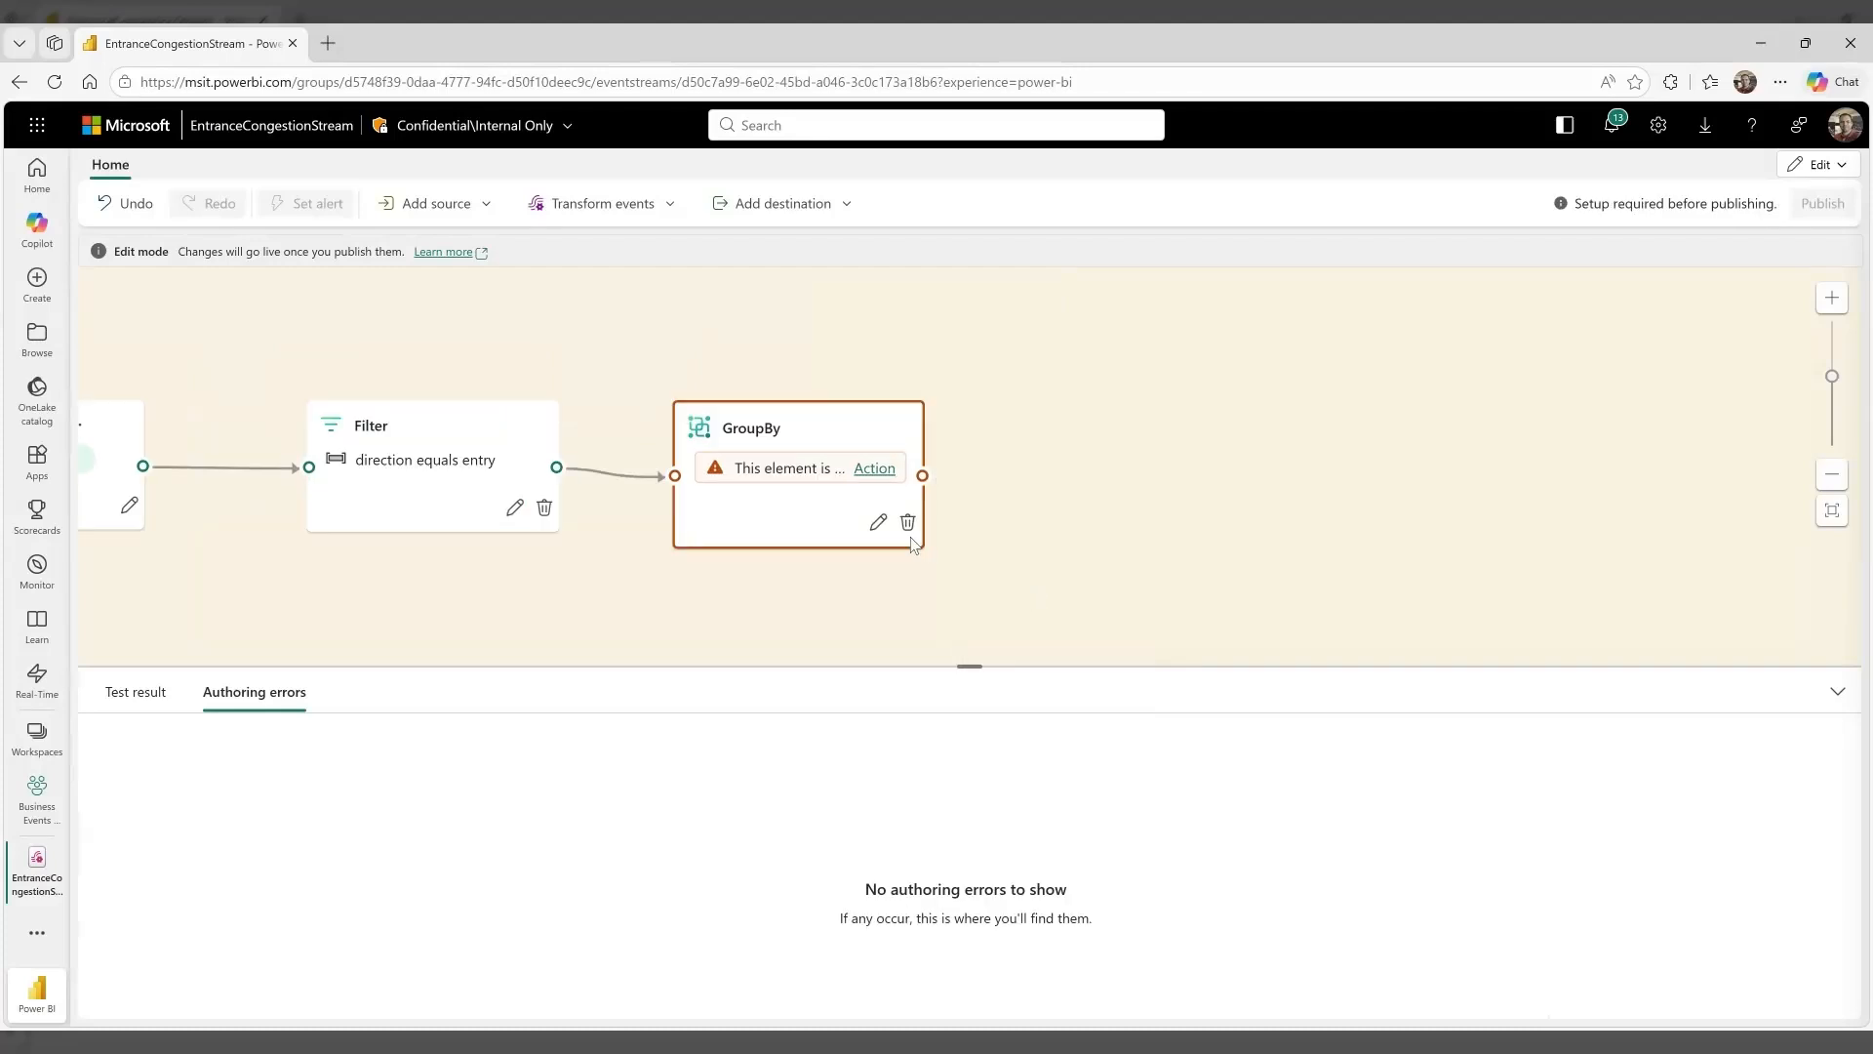
left_click(875, 526)
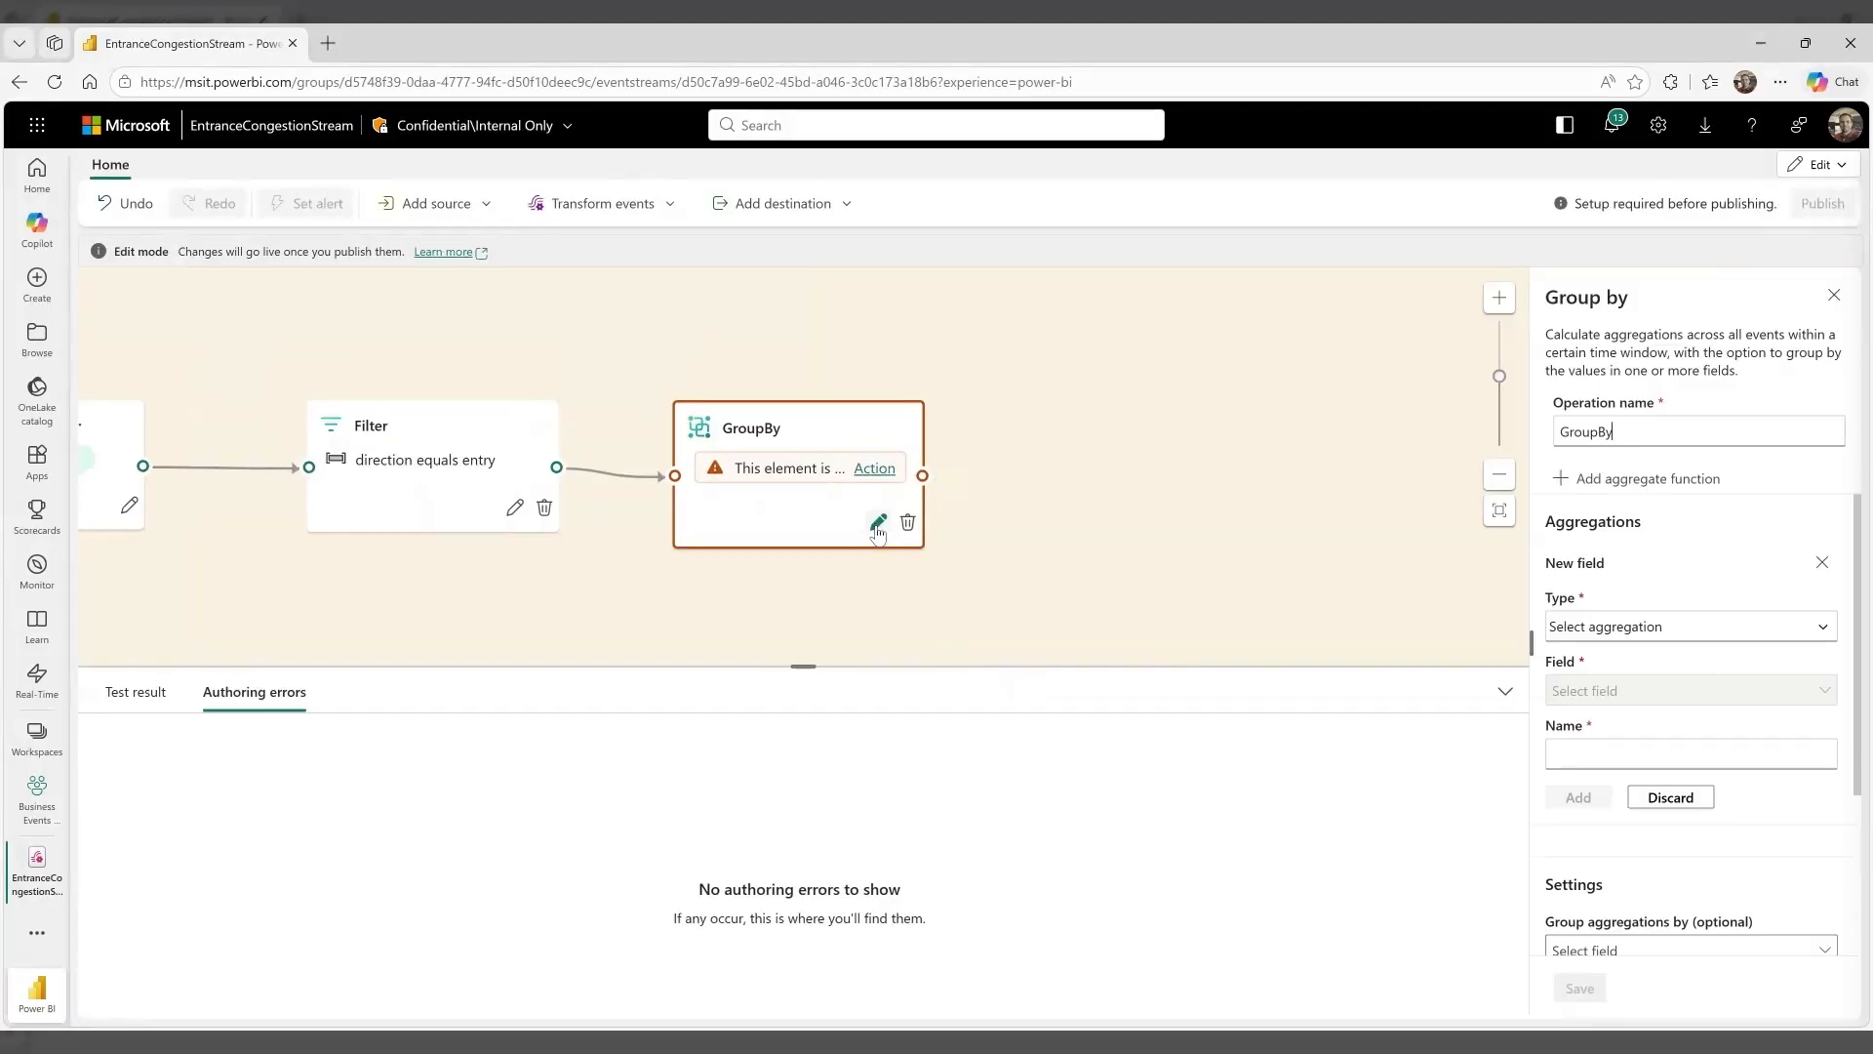
Group the aggregations by entrance_id and entrance_name in the Group by settings
left_click_drag(1858, 652, 1847, 849)
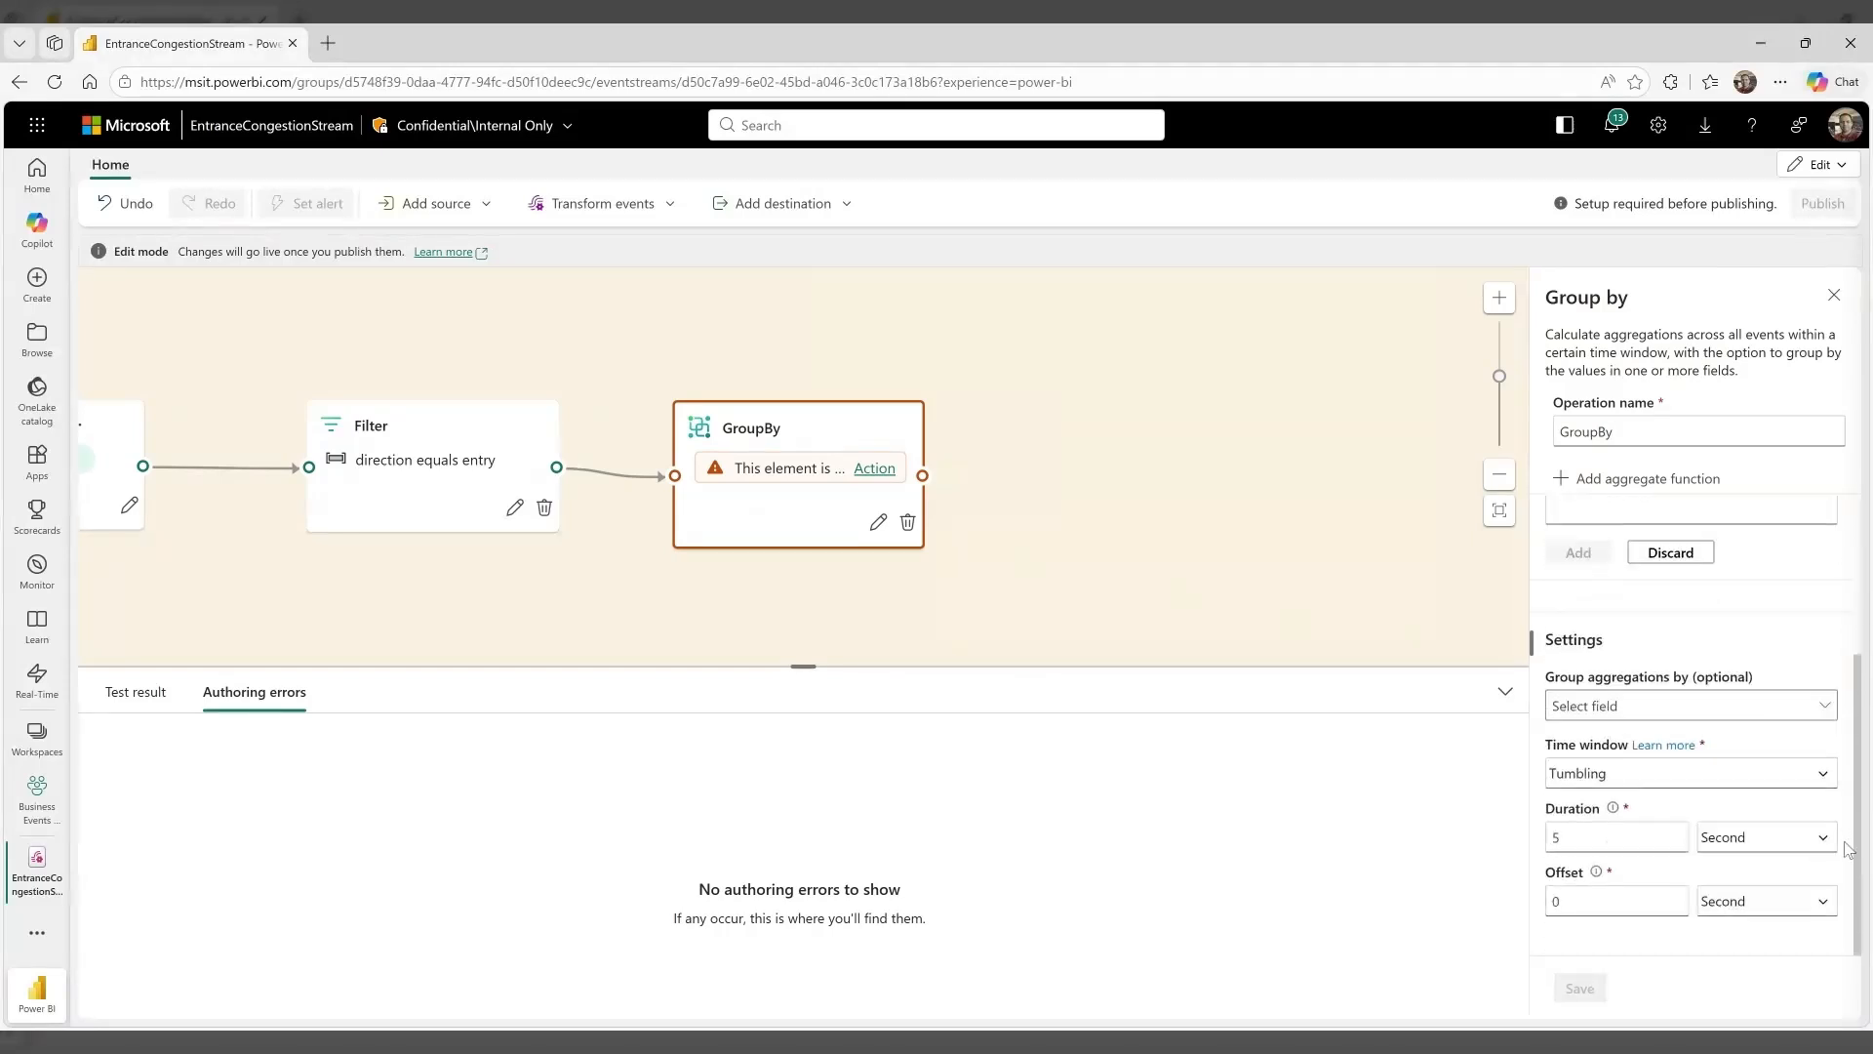
left_click(1821, 773)
left_click(1821, 774)
left_click(1612, 837)
left_click(1824, 705)
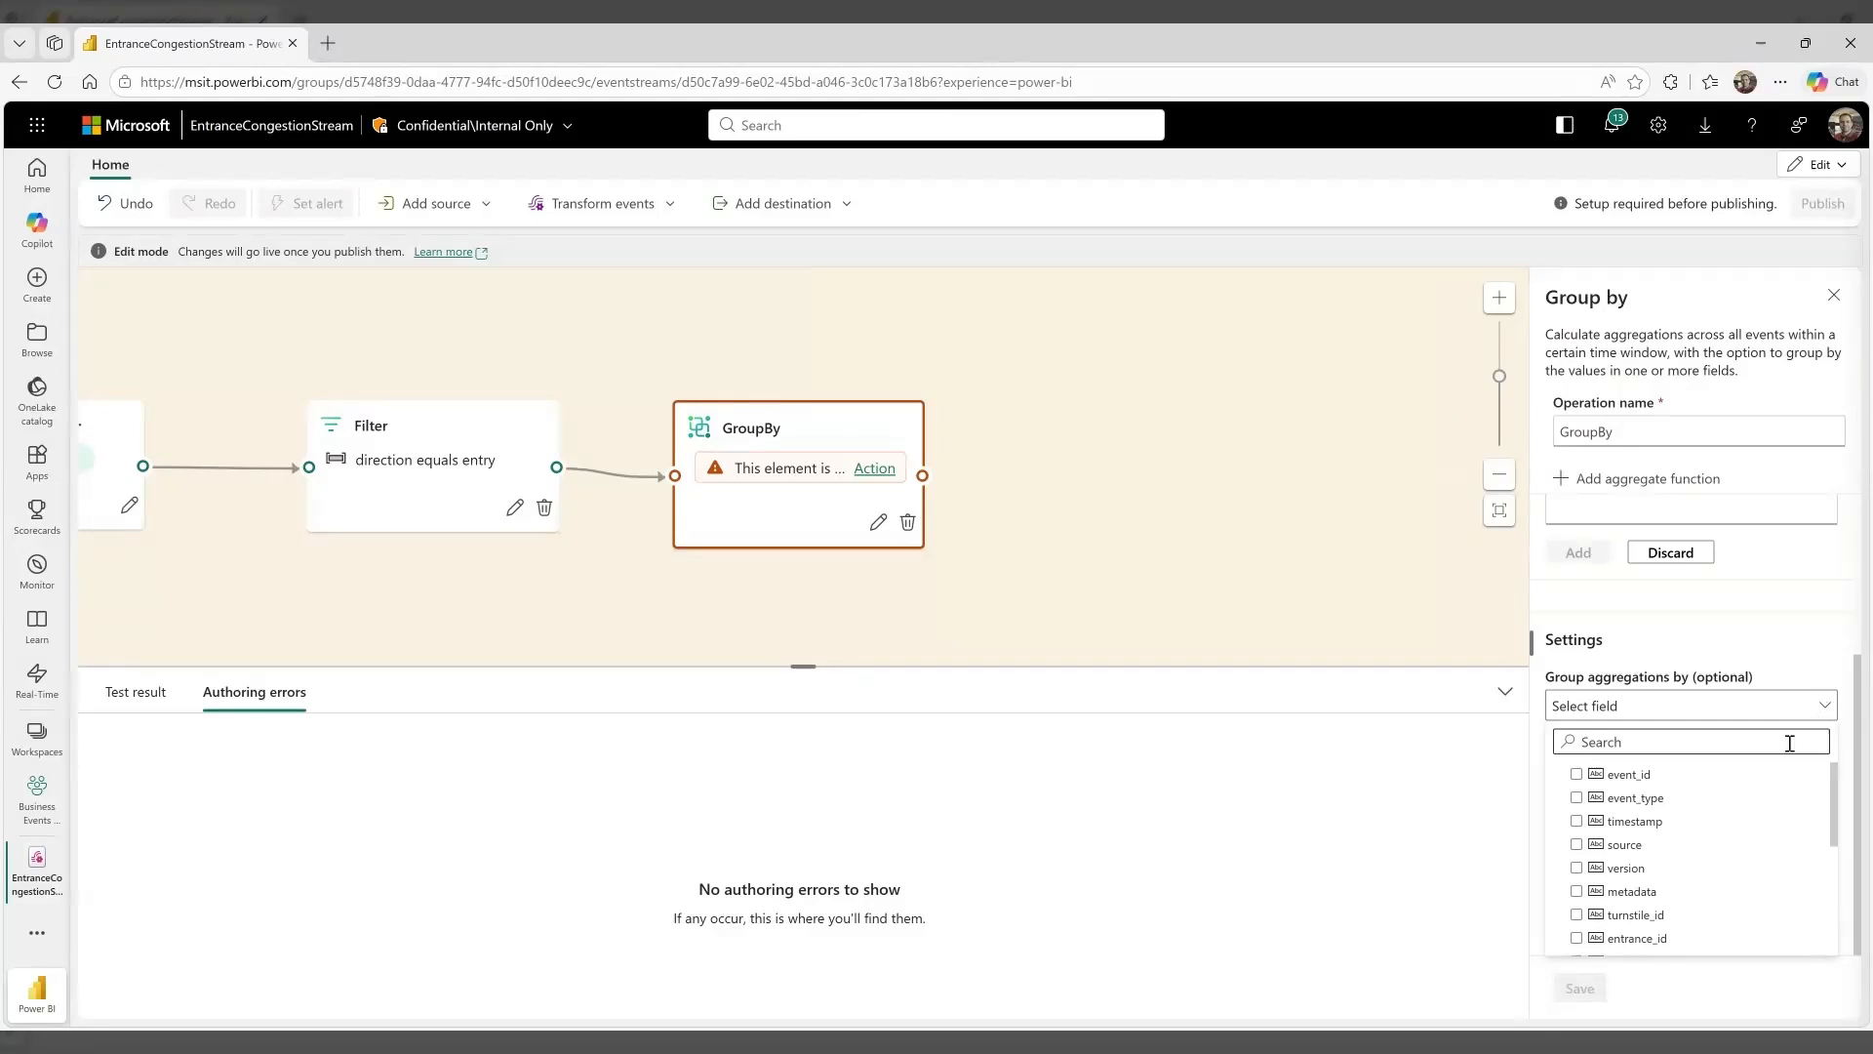
scroll(1746, 863, "down", 3)
scroll(1744, 875, "up", 3)
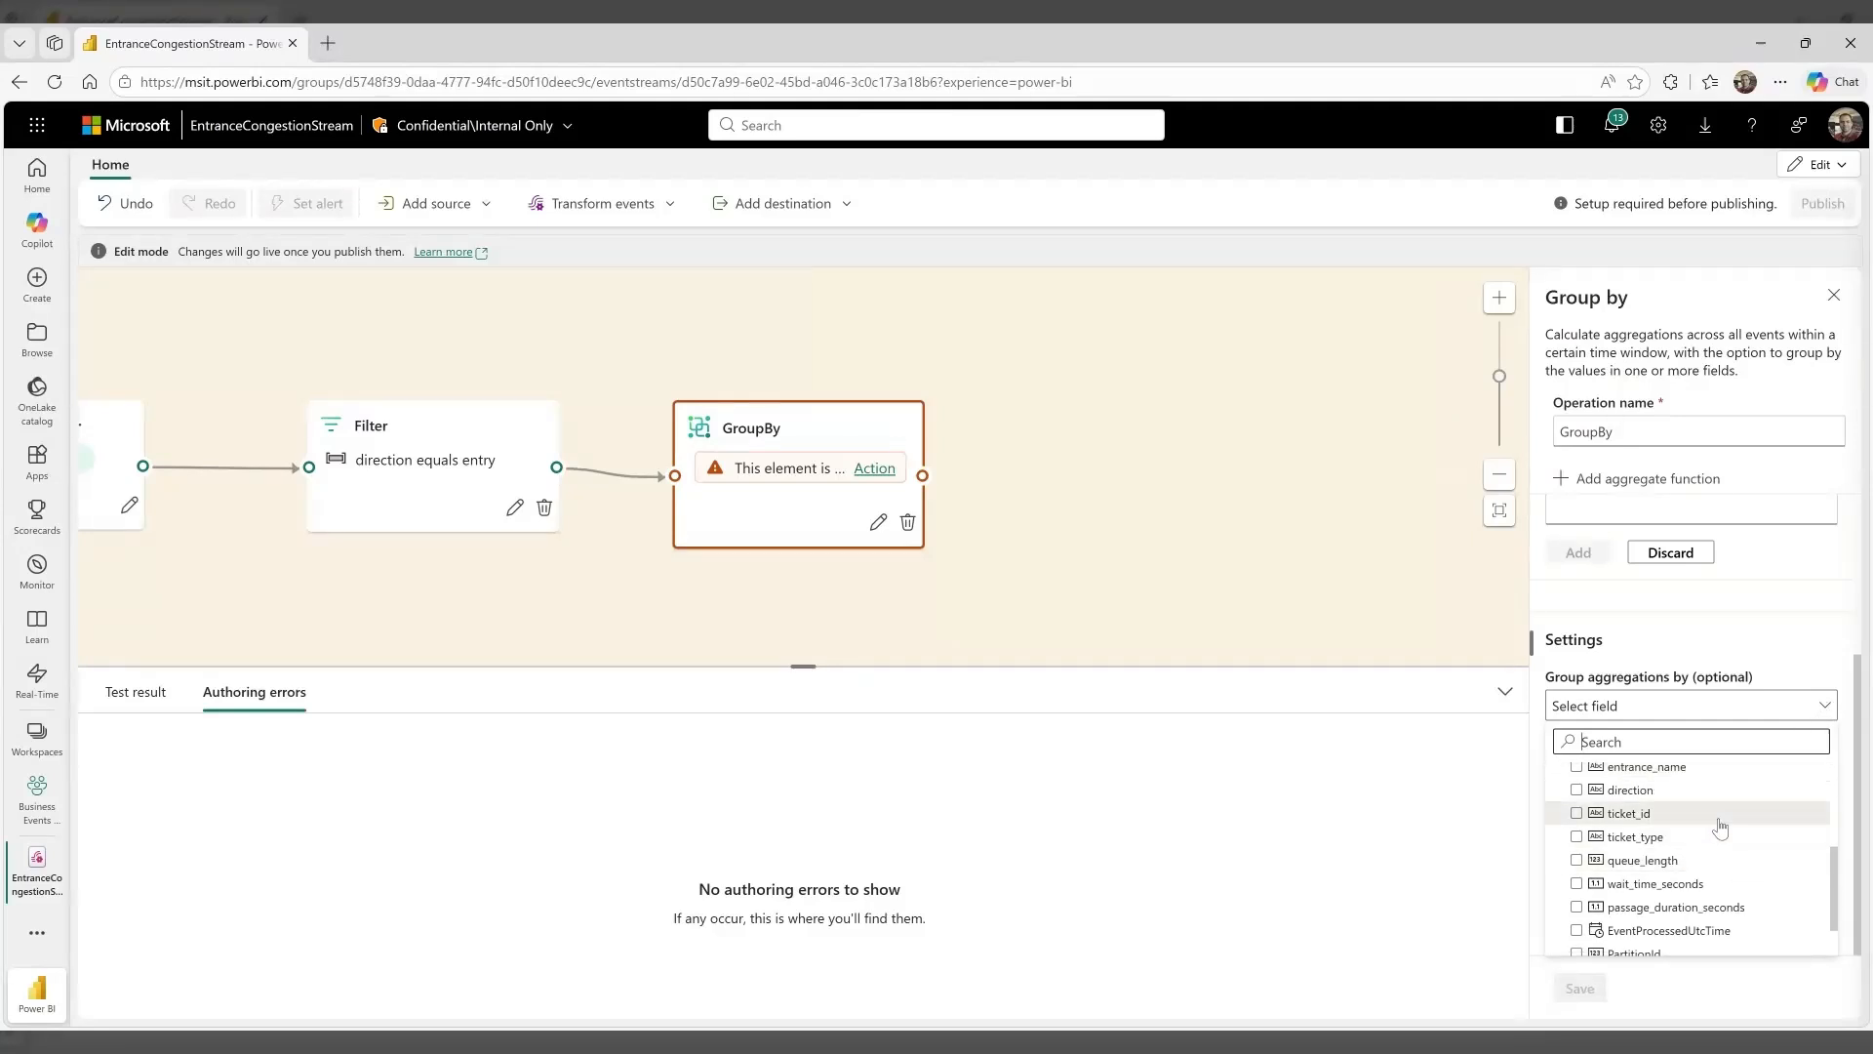
left_click(1687, 843)
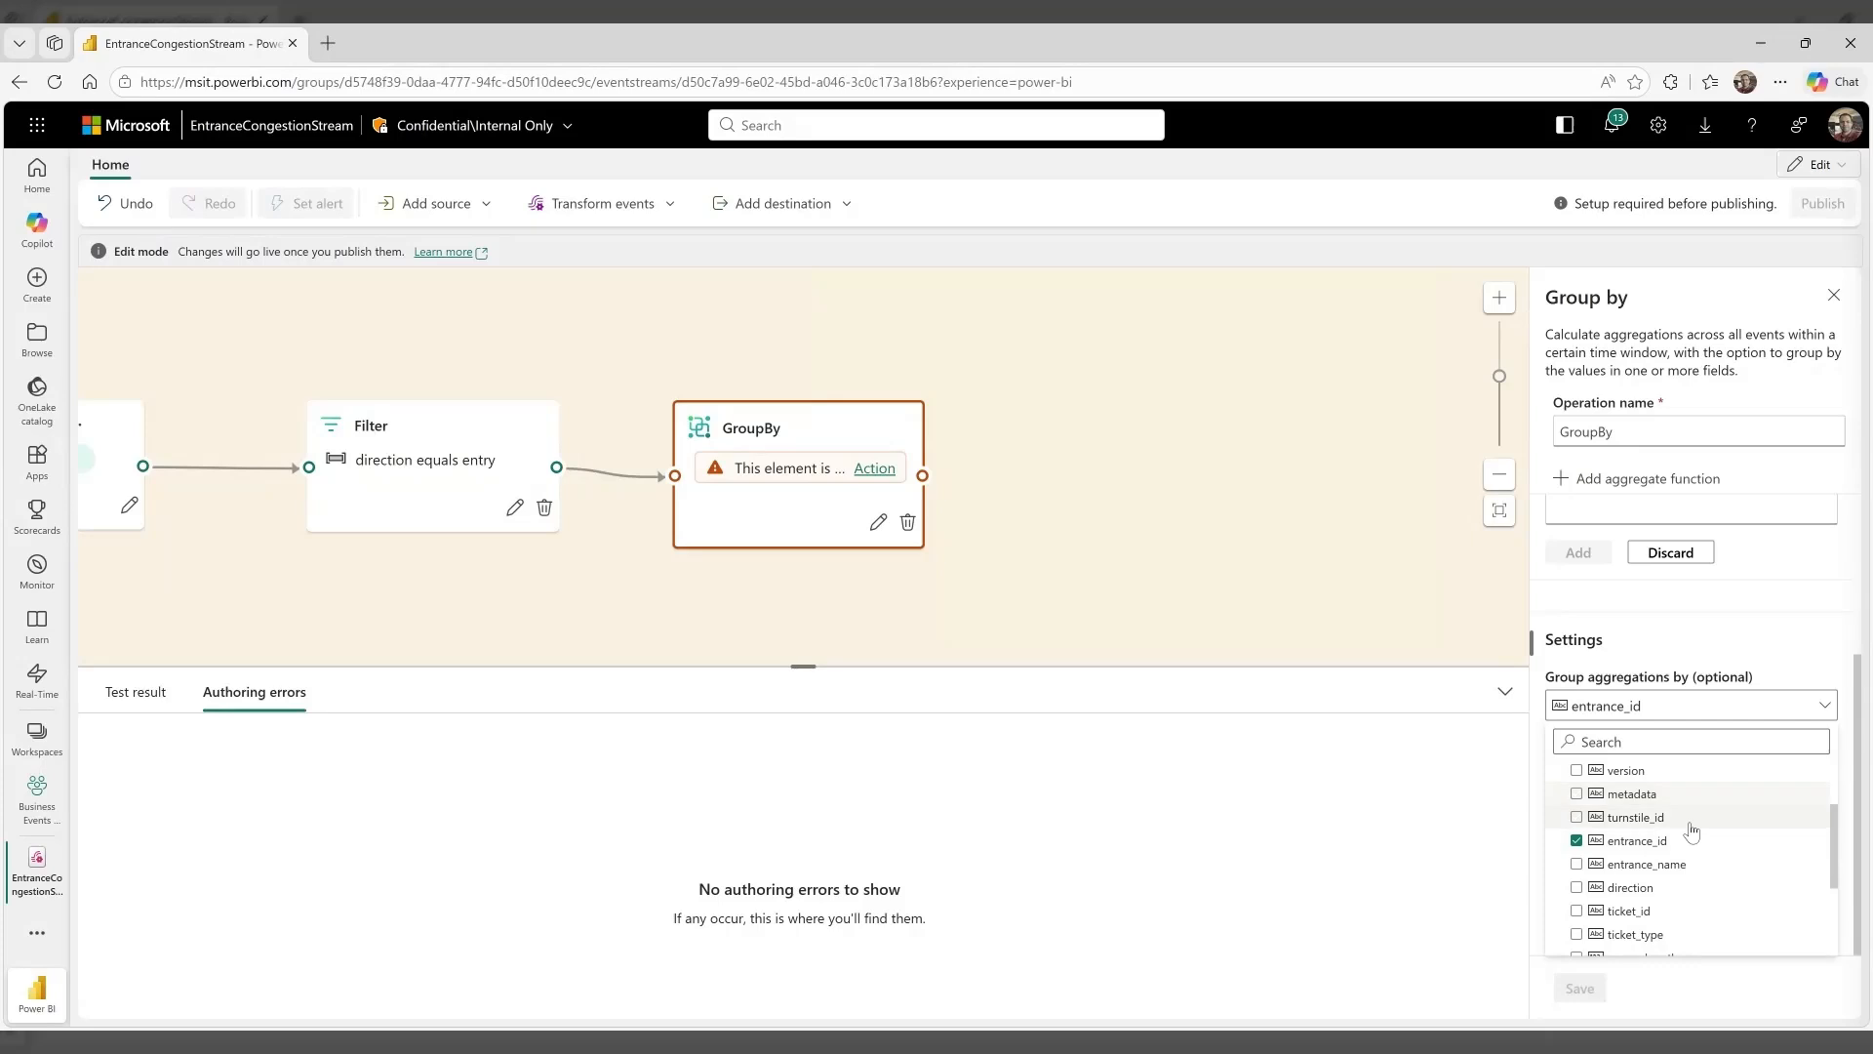
left_click(1683, 867)
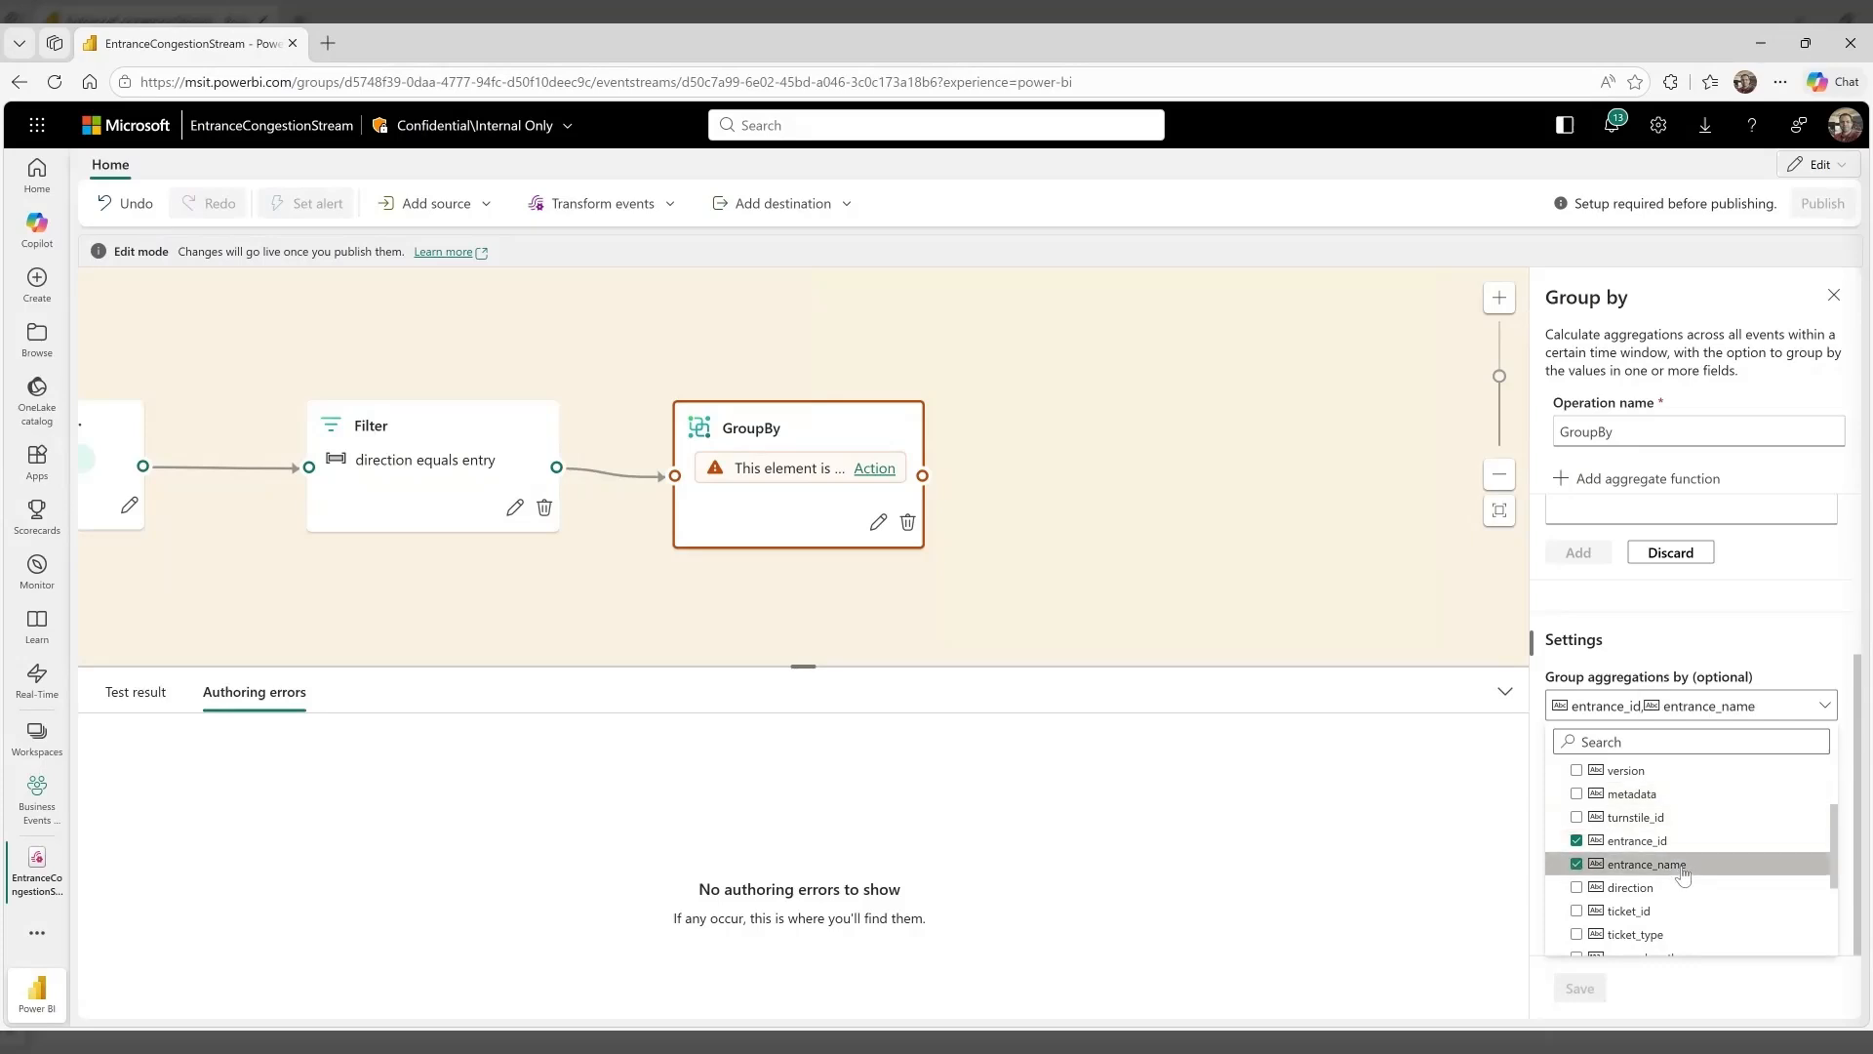
left_click(1850, 660)
Add an Average aggregation of the queue_length field to the Group by operation
scroll(1819, 631, "up", 3)
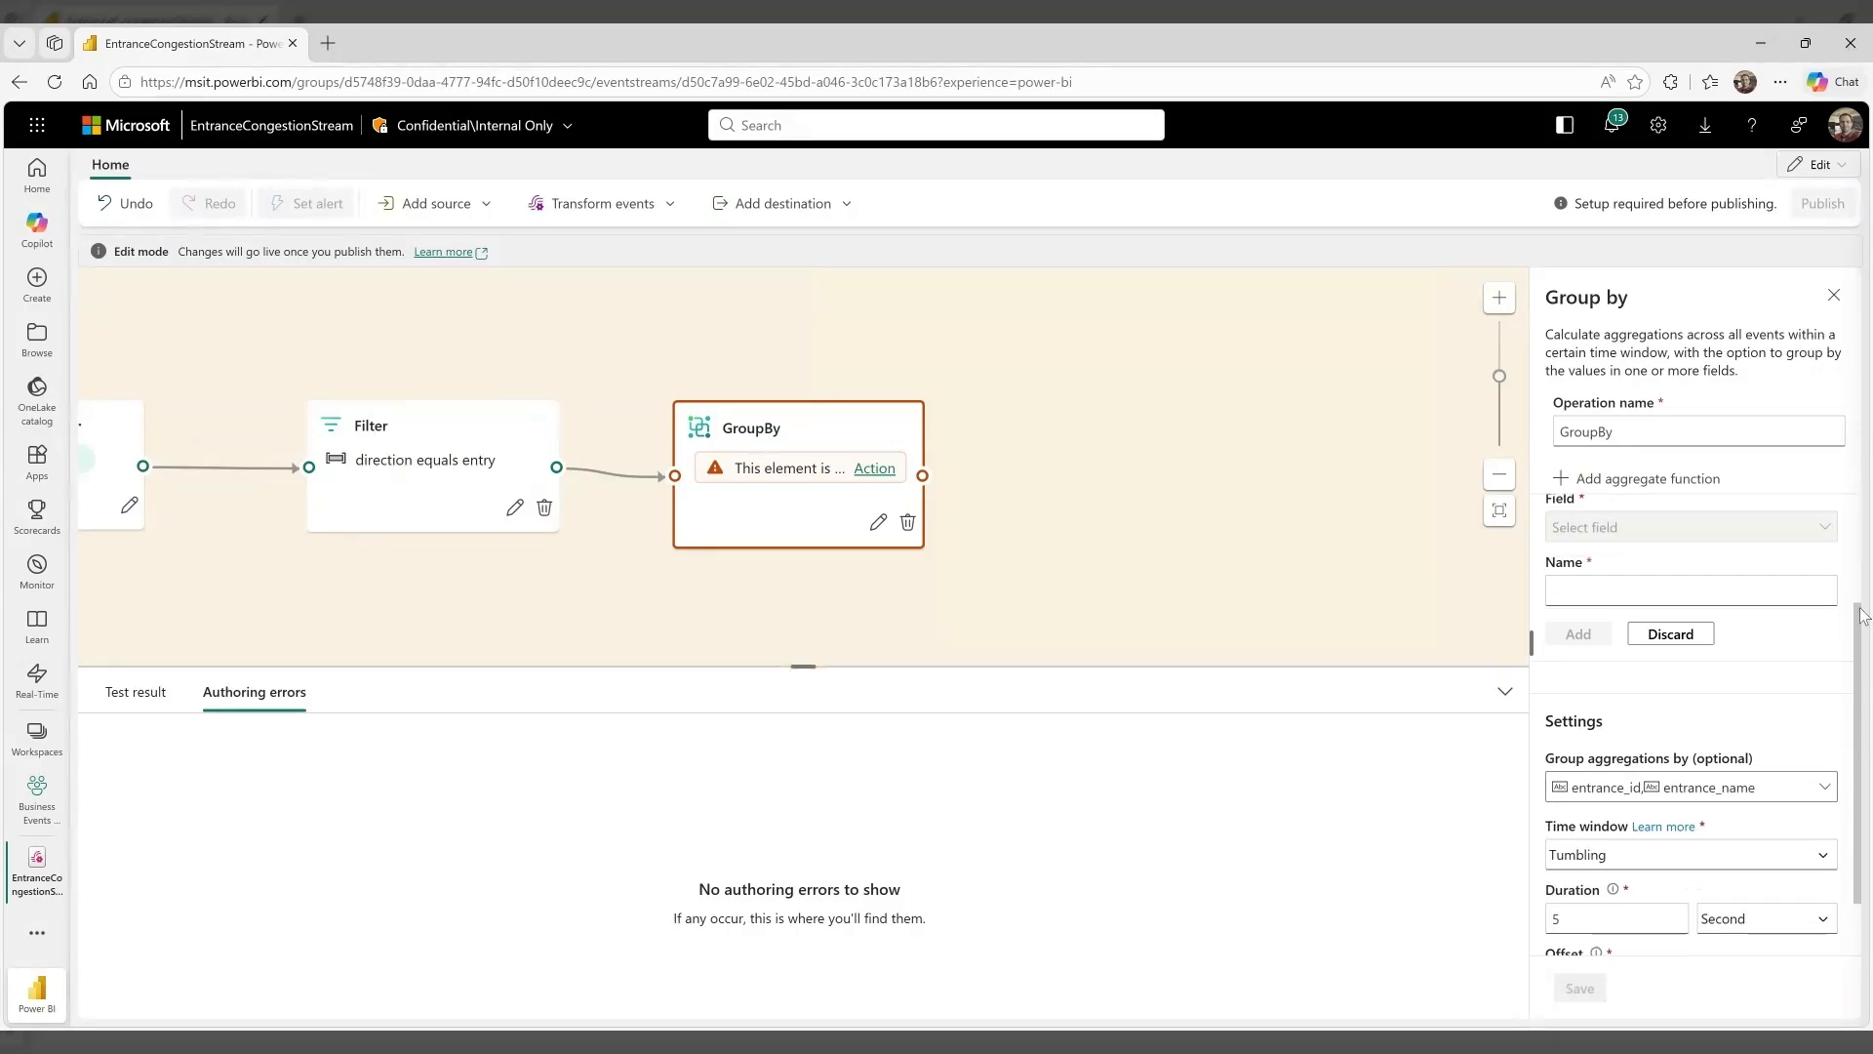
left_click(1819, 632)
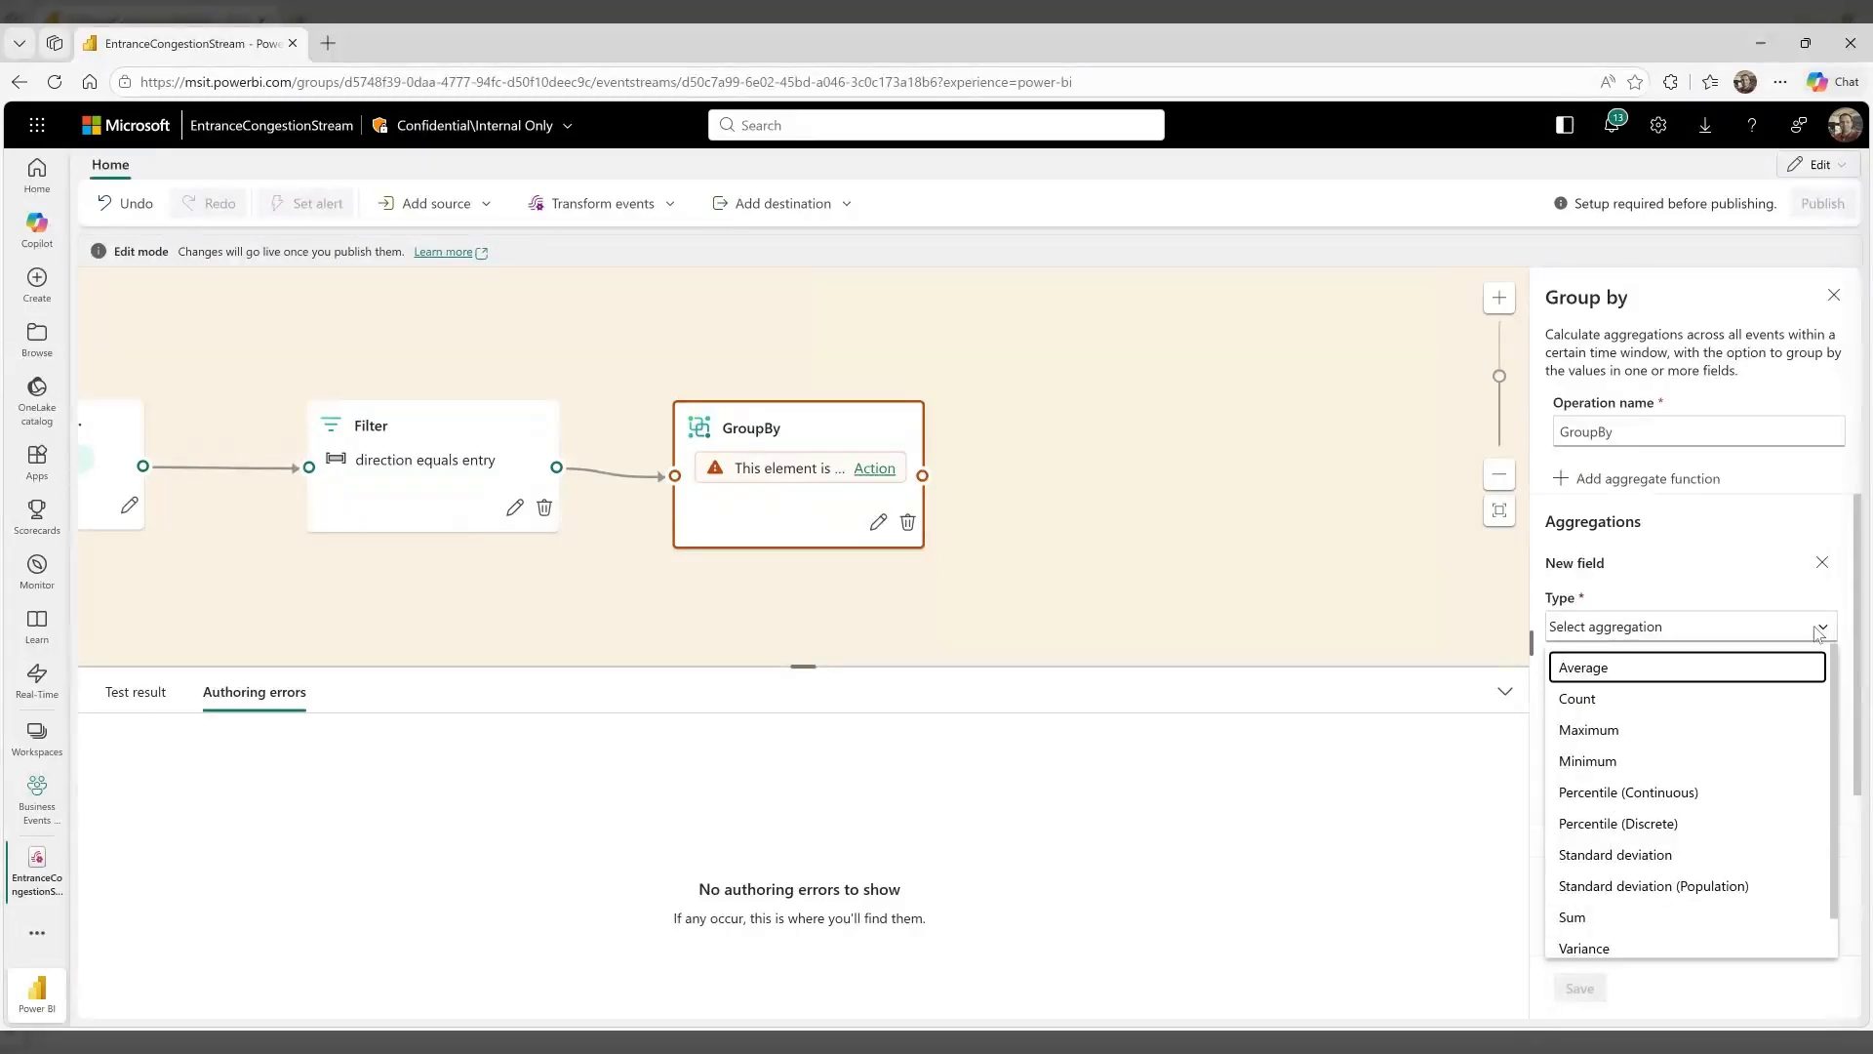
left_click(1735, 668)
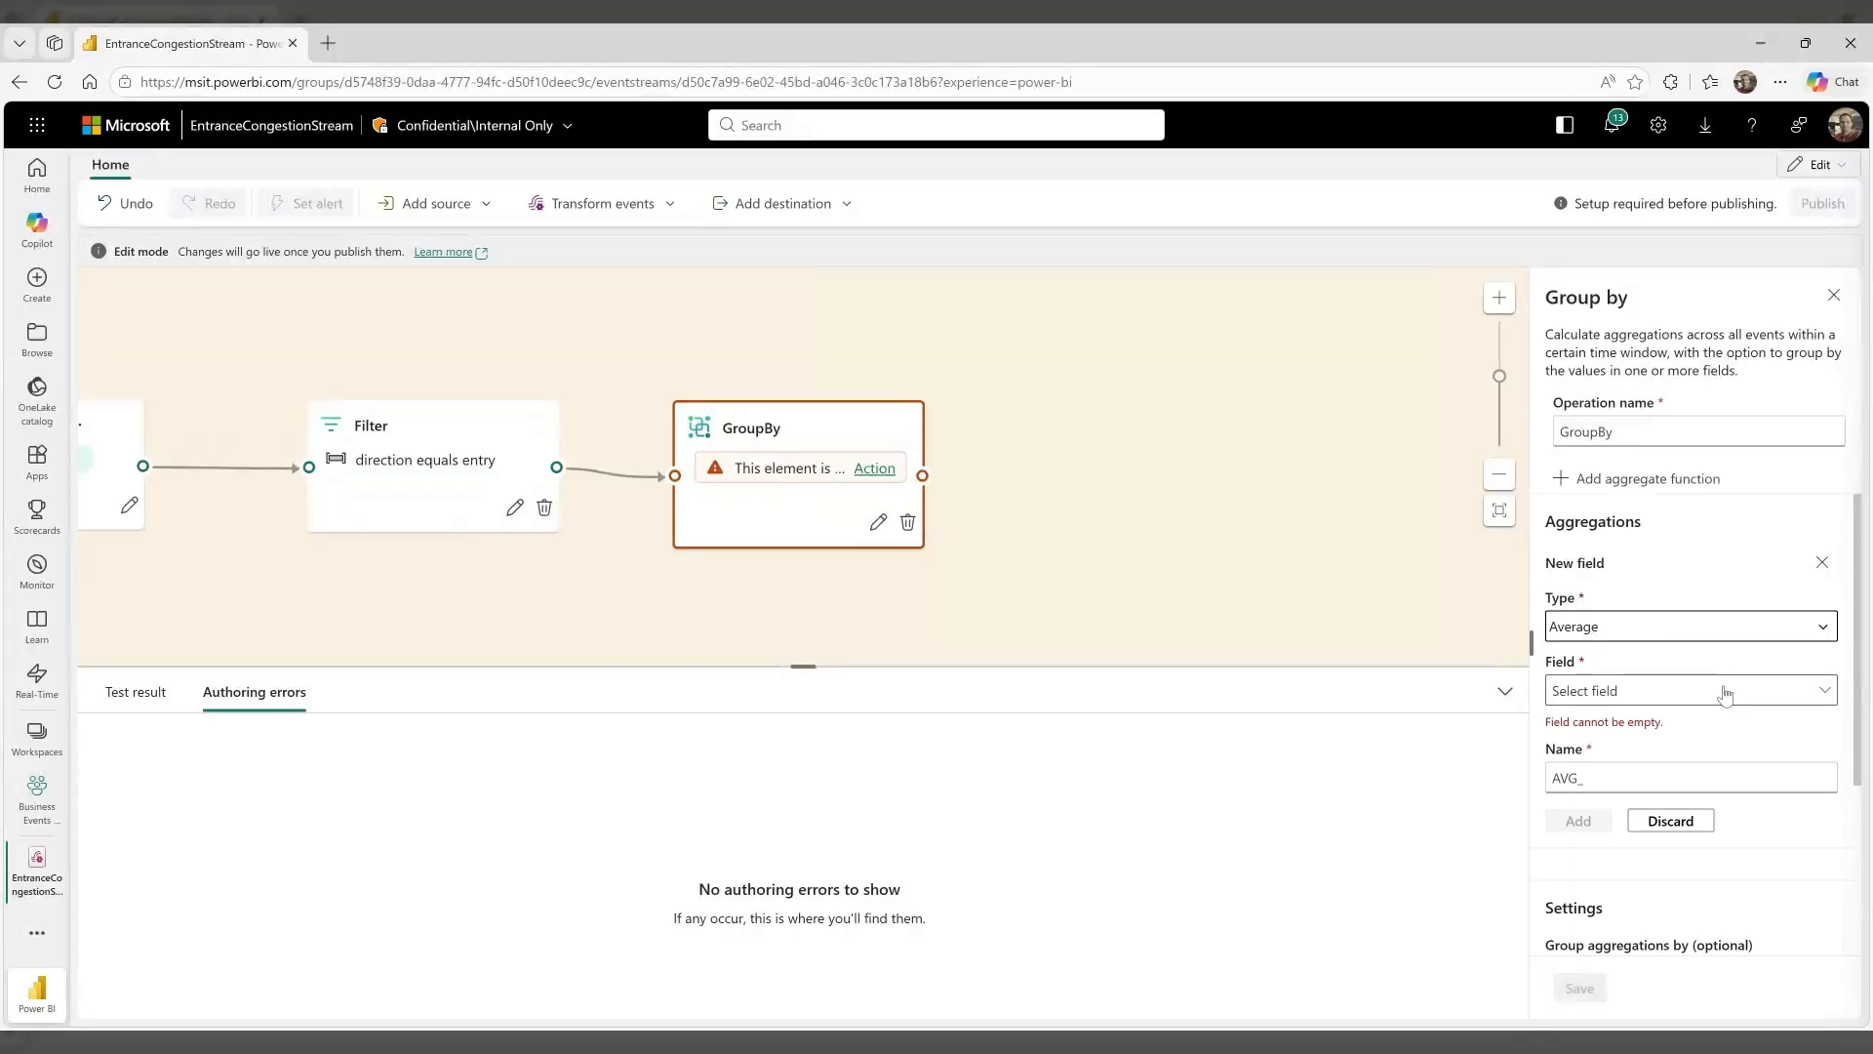
left_click(1723, 689)
left_click(1690, 760)
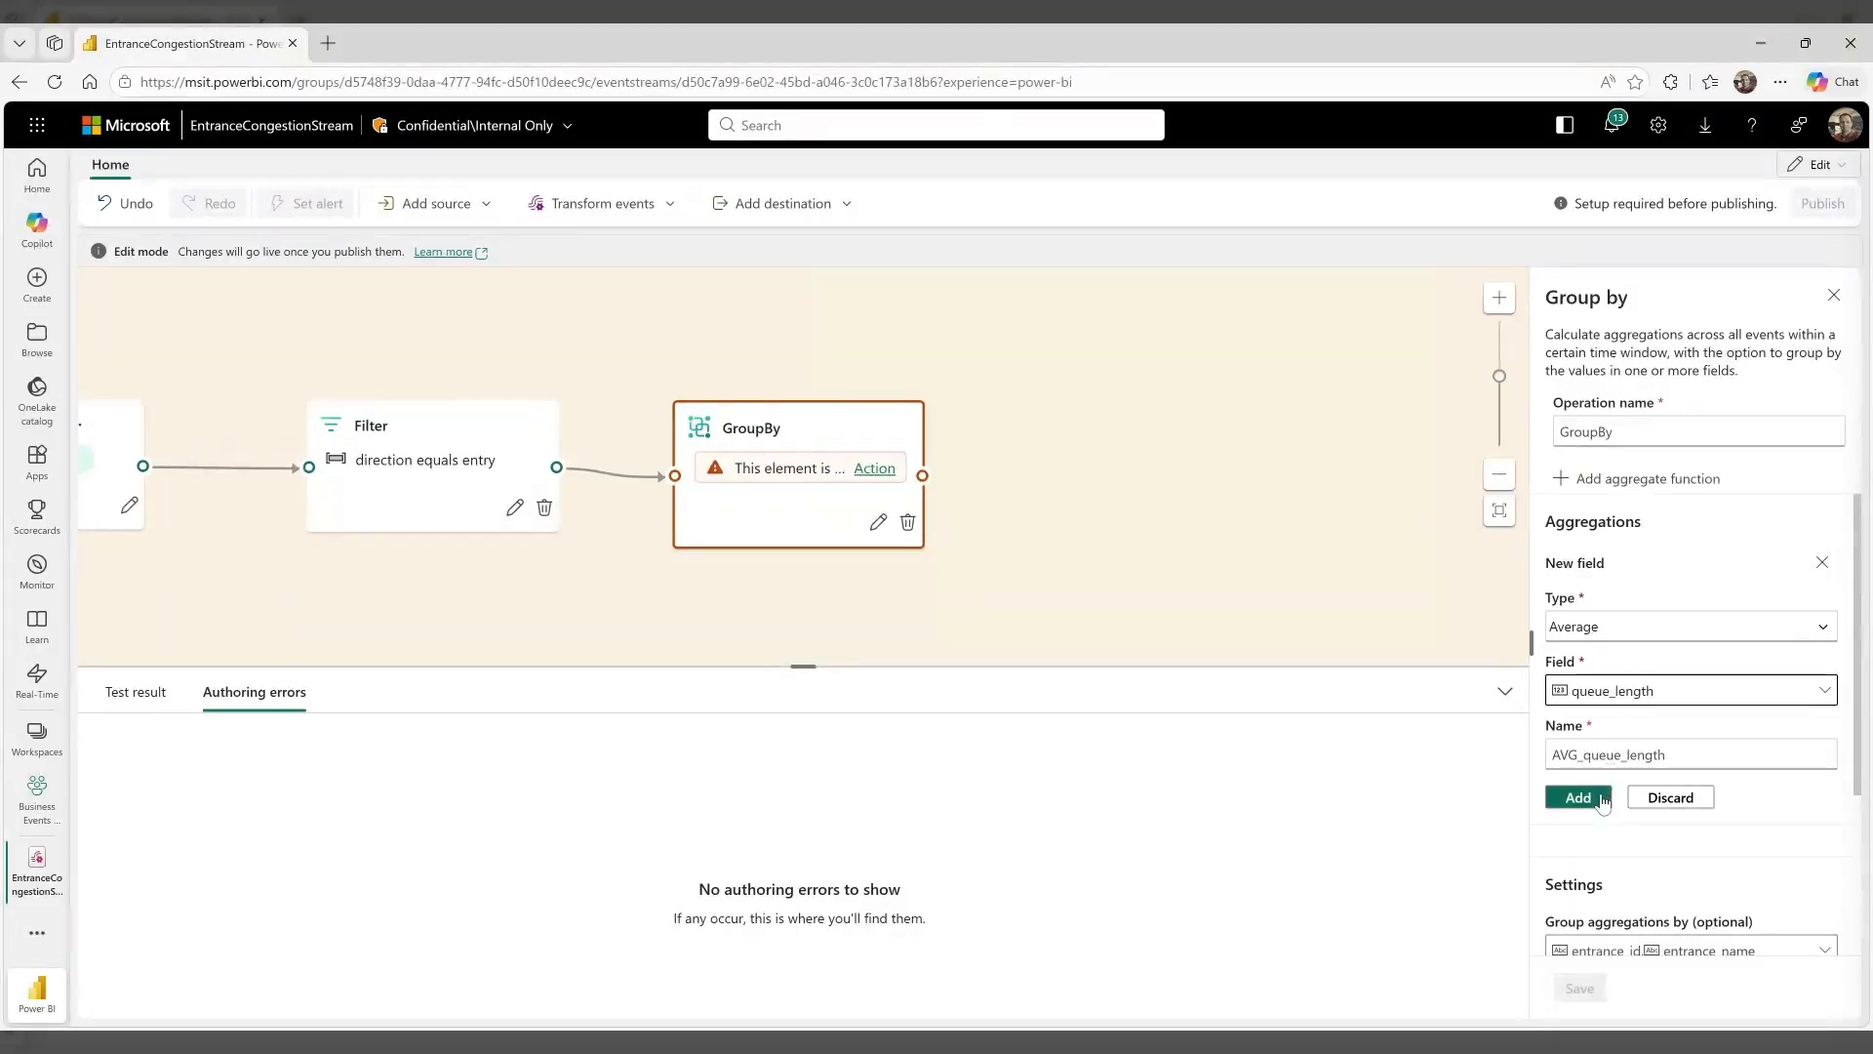
left_click(1571, 795)
Add a Maximum aggregation of the wait_time_seconds field and save the Group by operation
left_click(1608, 487)
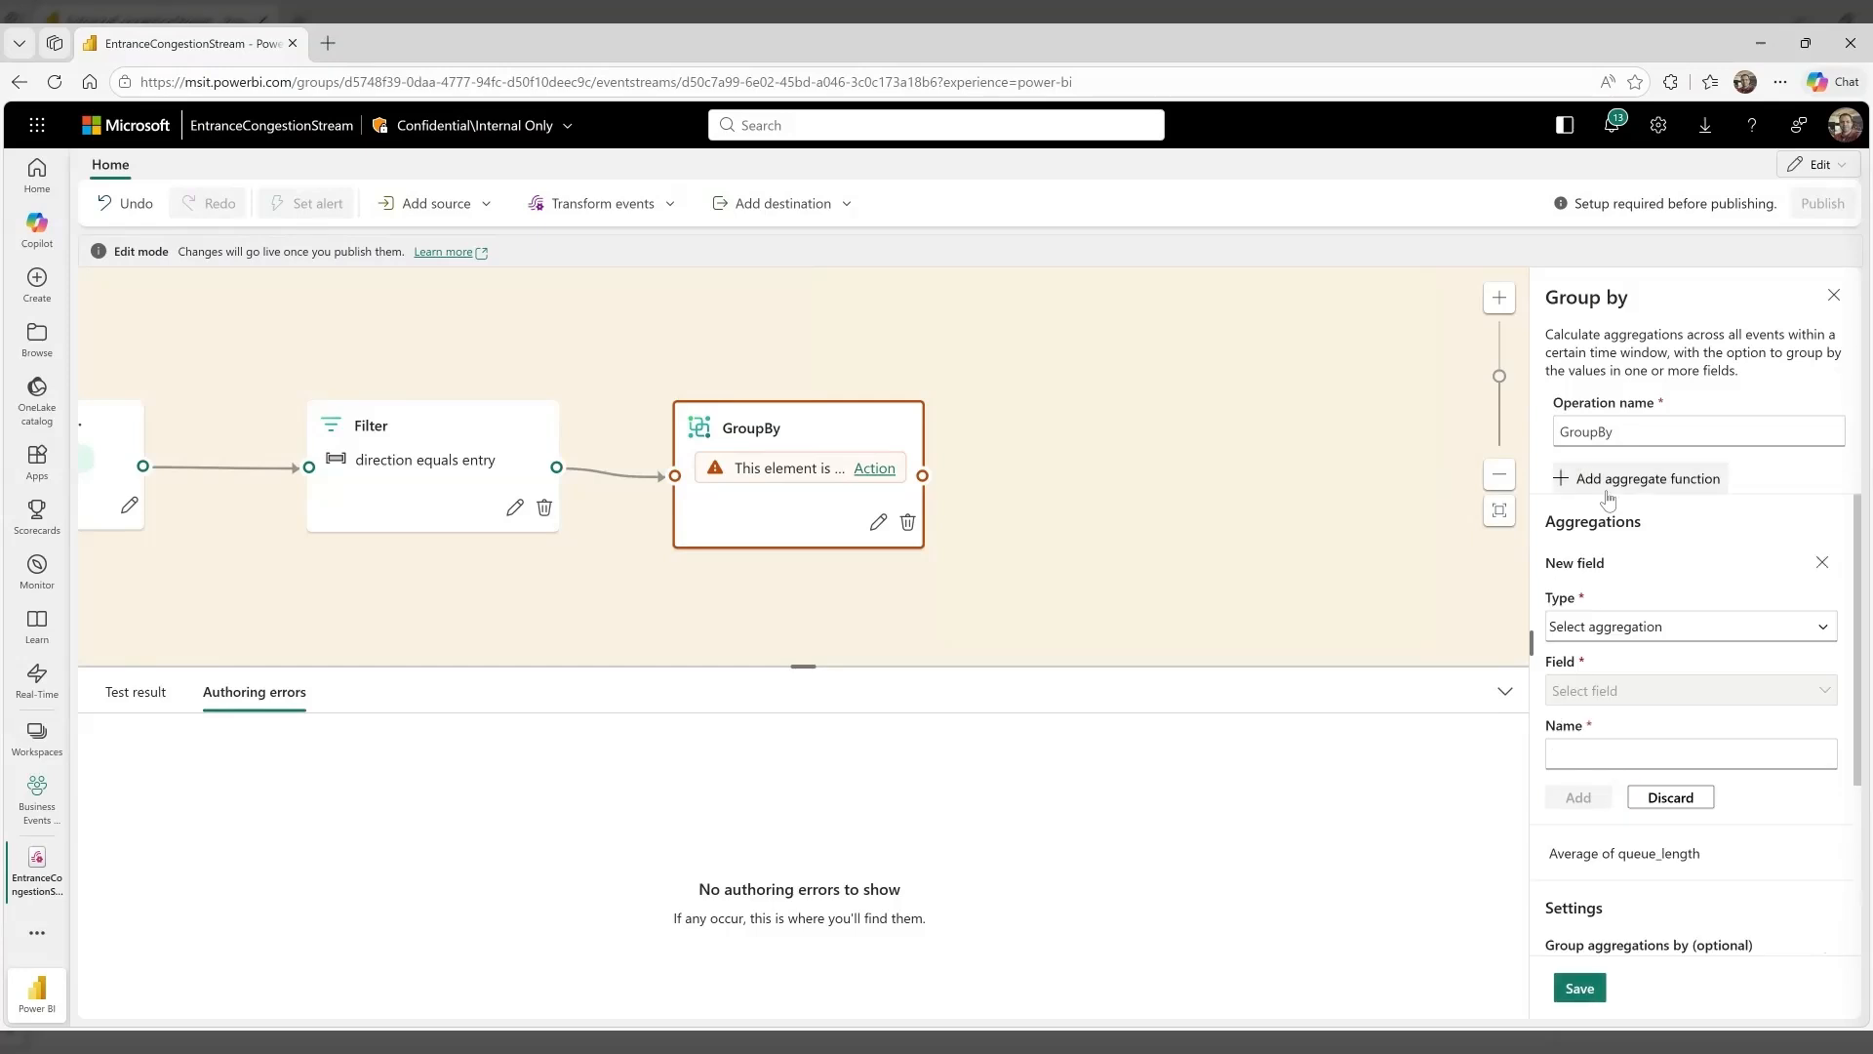
left_click(1630, 633)
left_click(1624, 728)
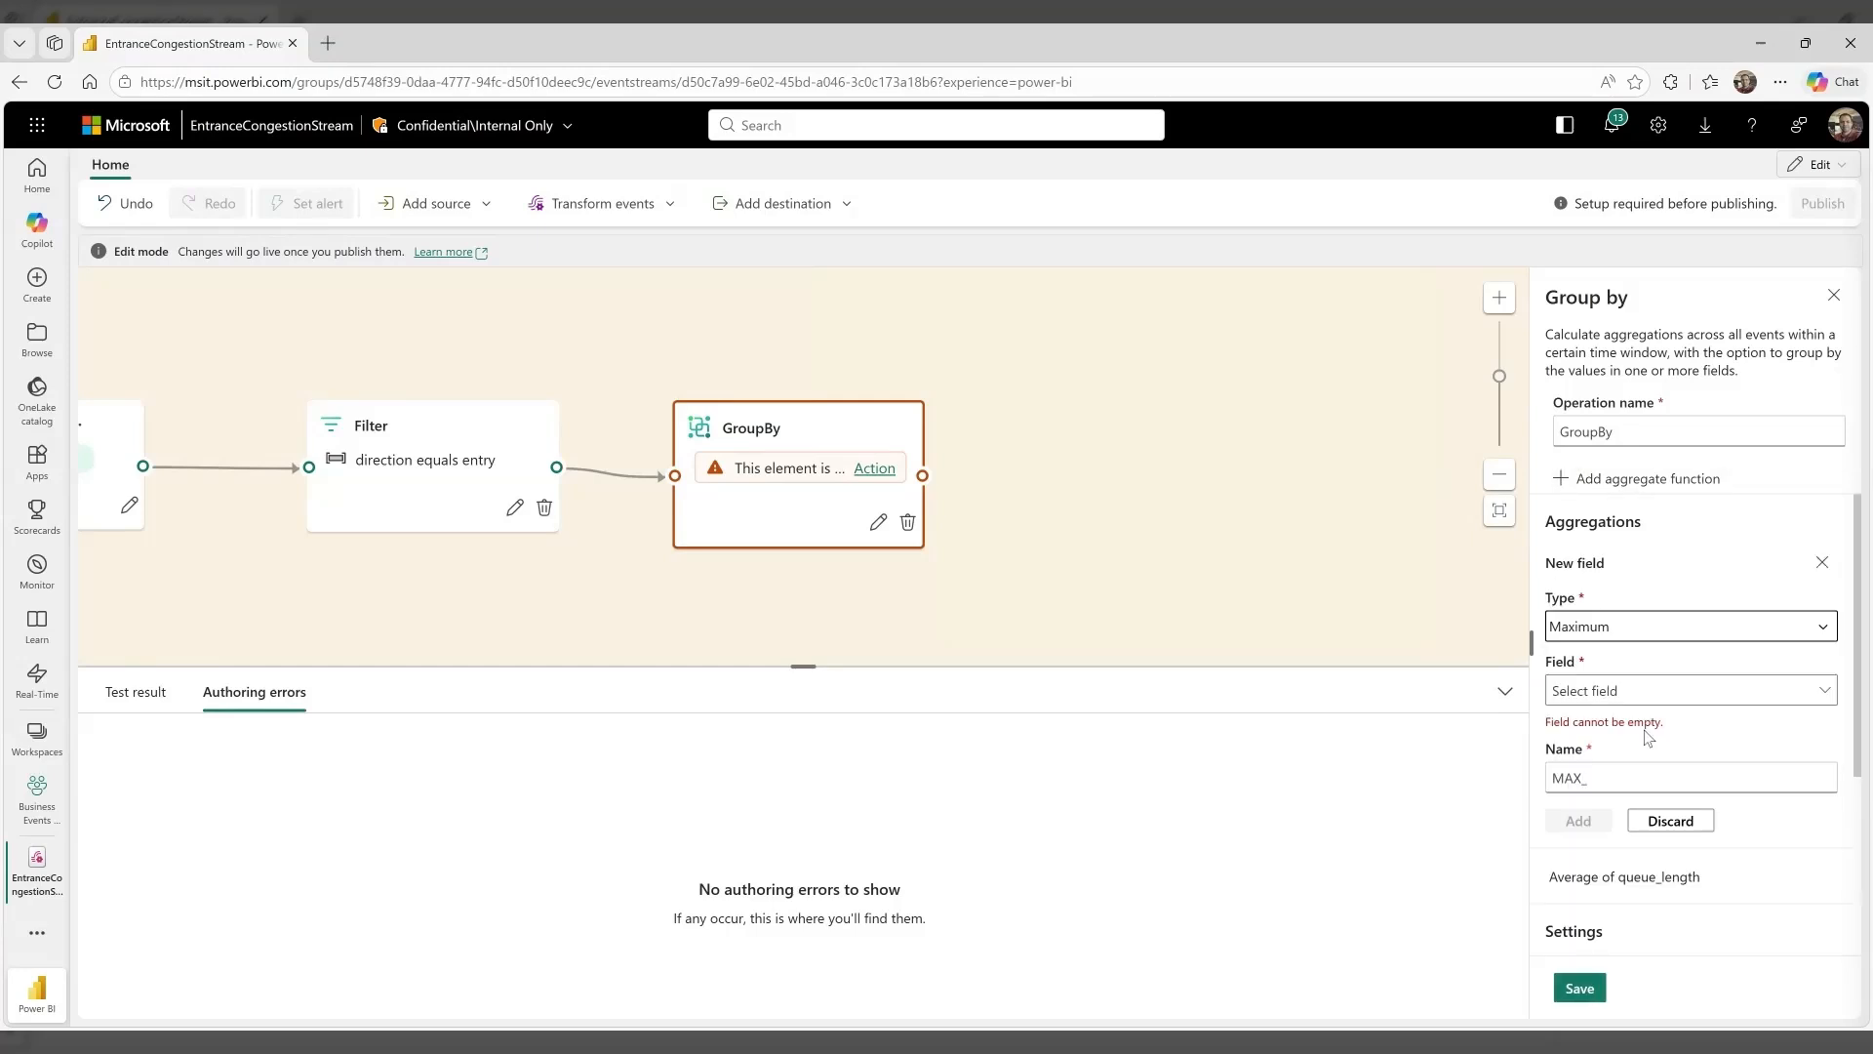
left_click(1634, 698)
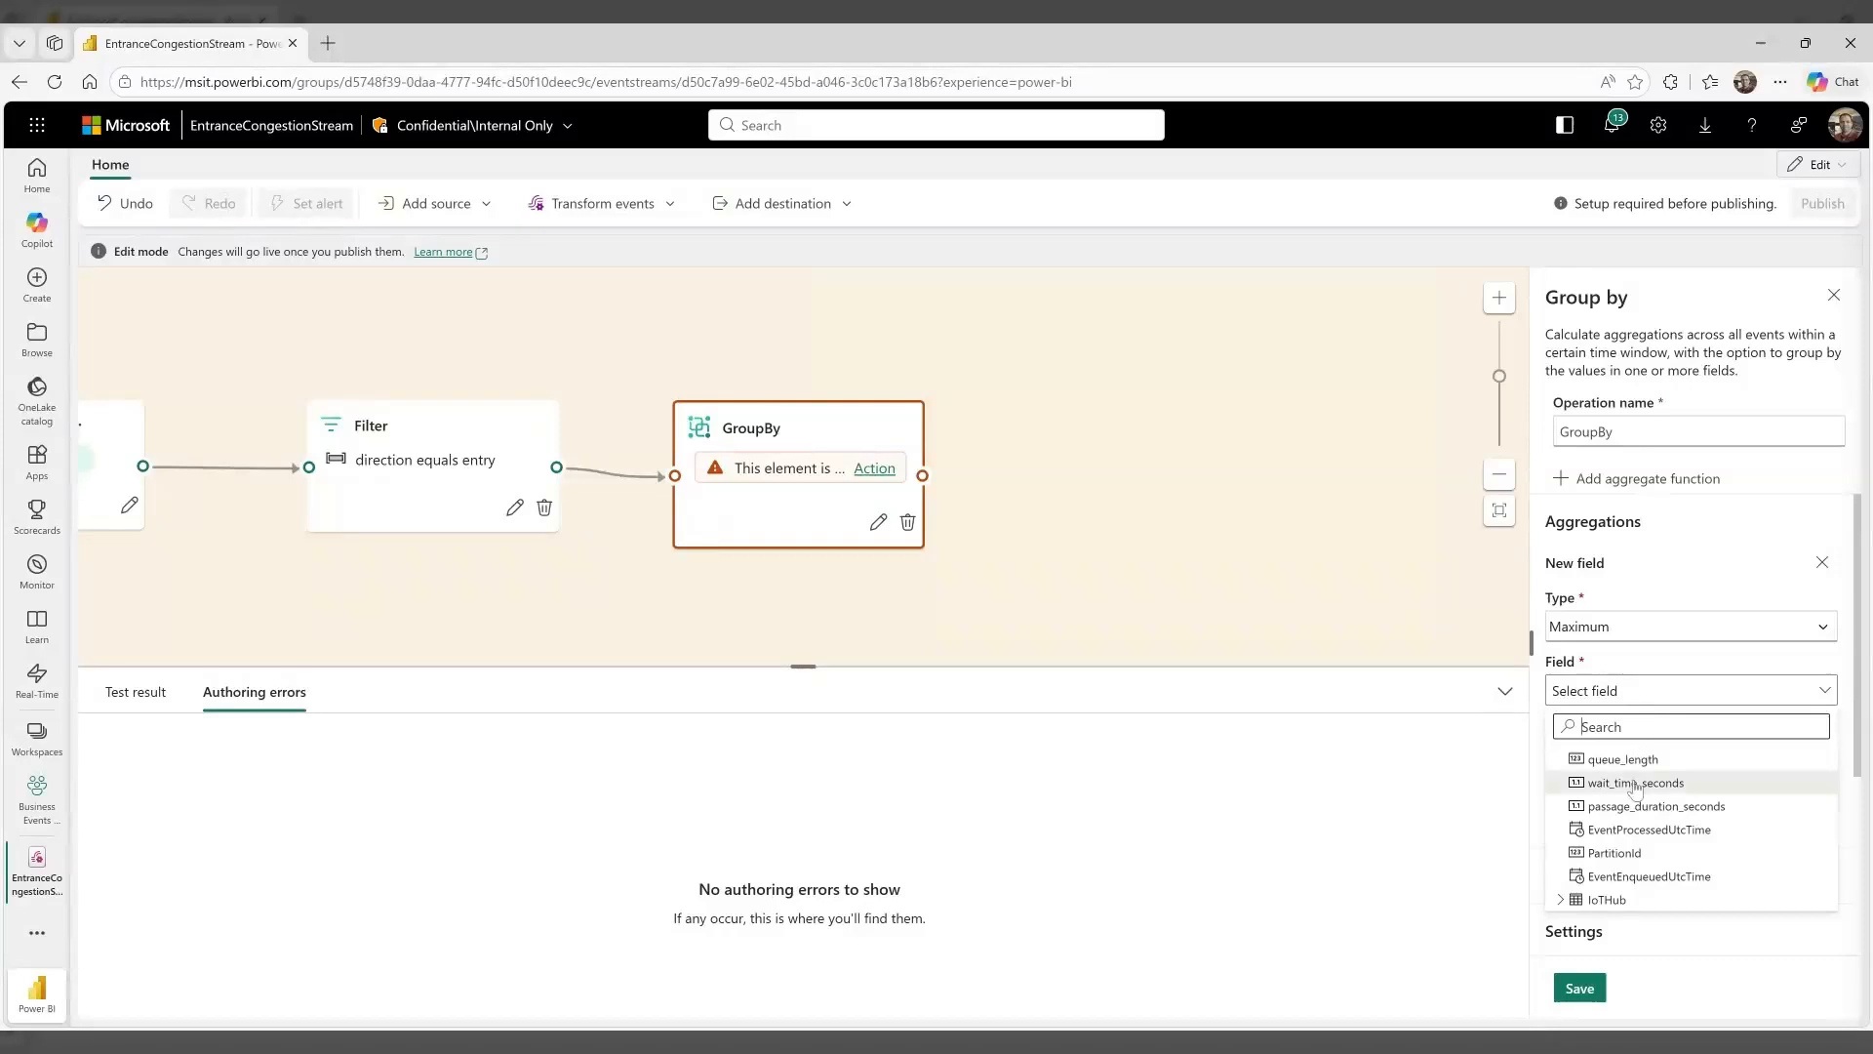
left_click(1635, 783)
left_click(1588, 800)
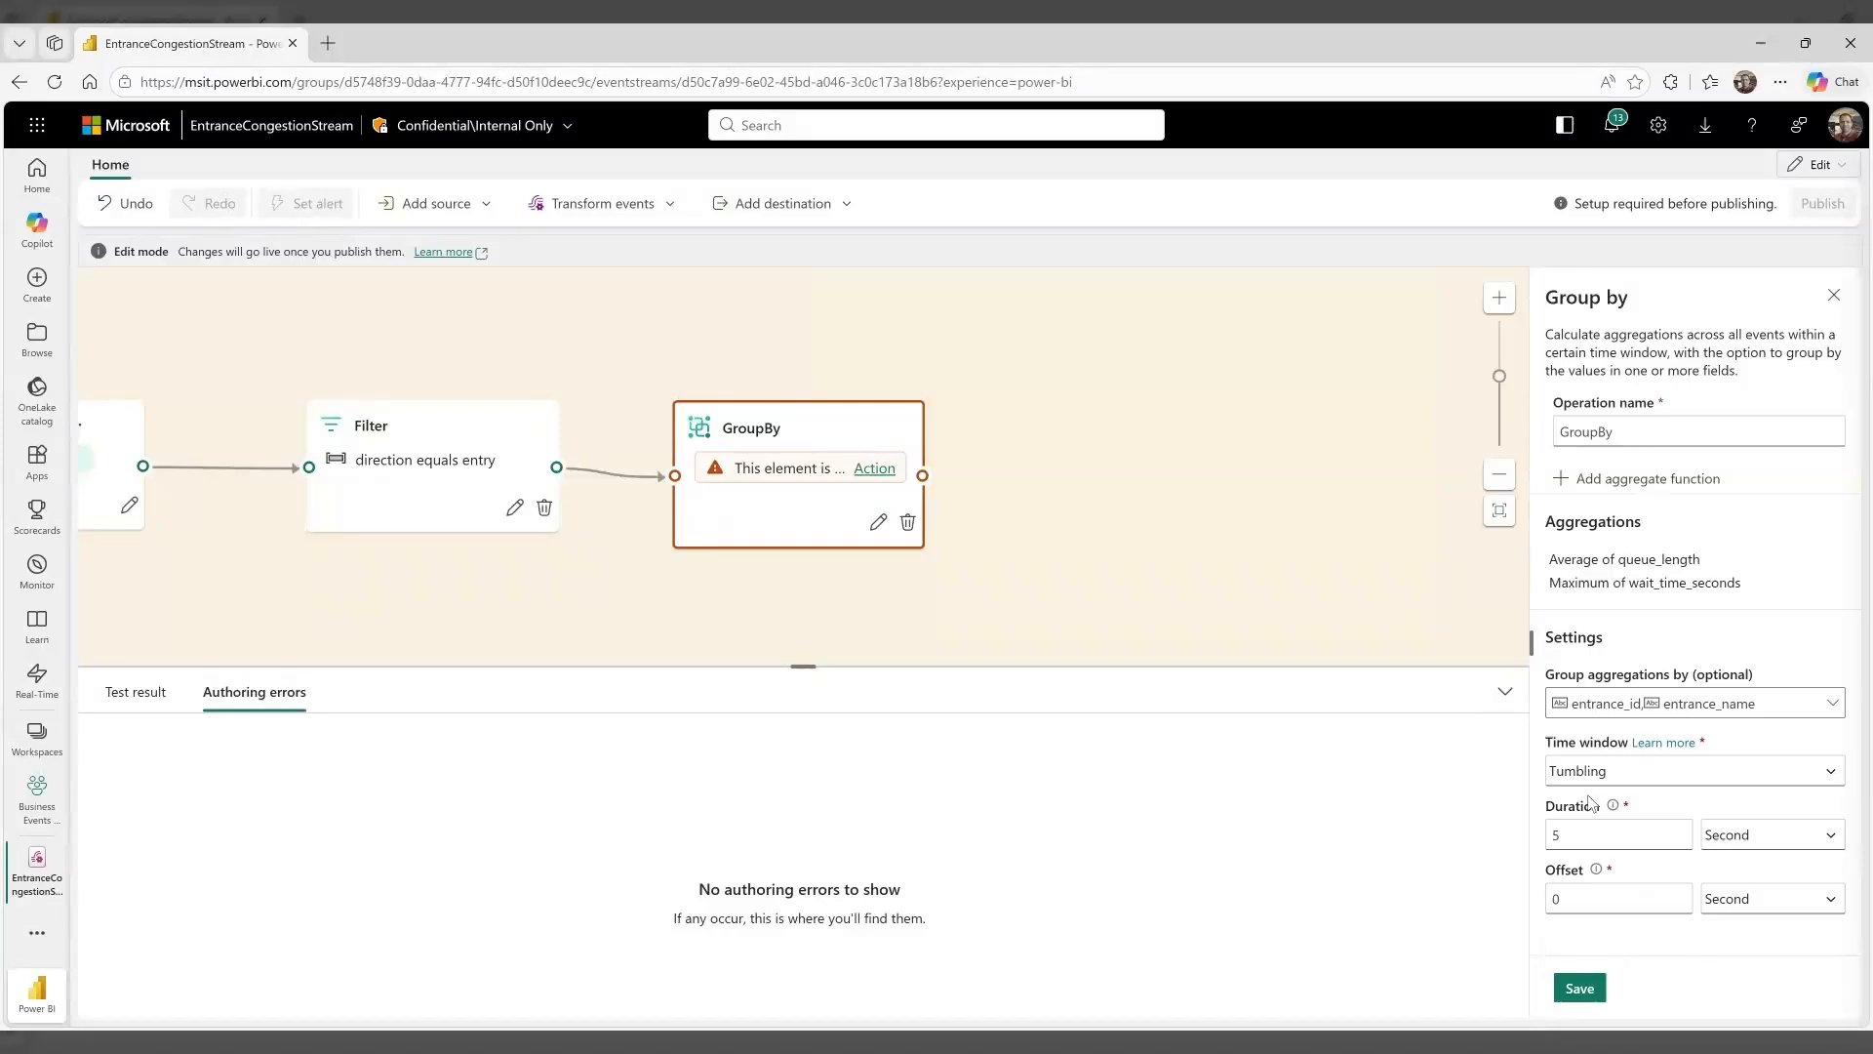
left_click(1579, 989)
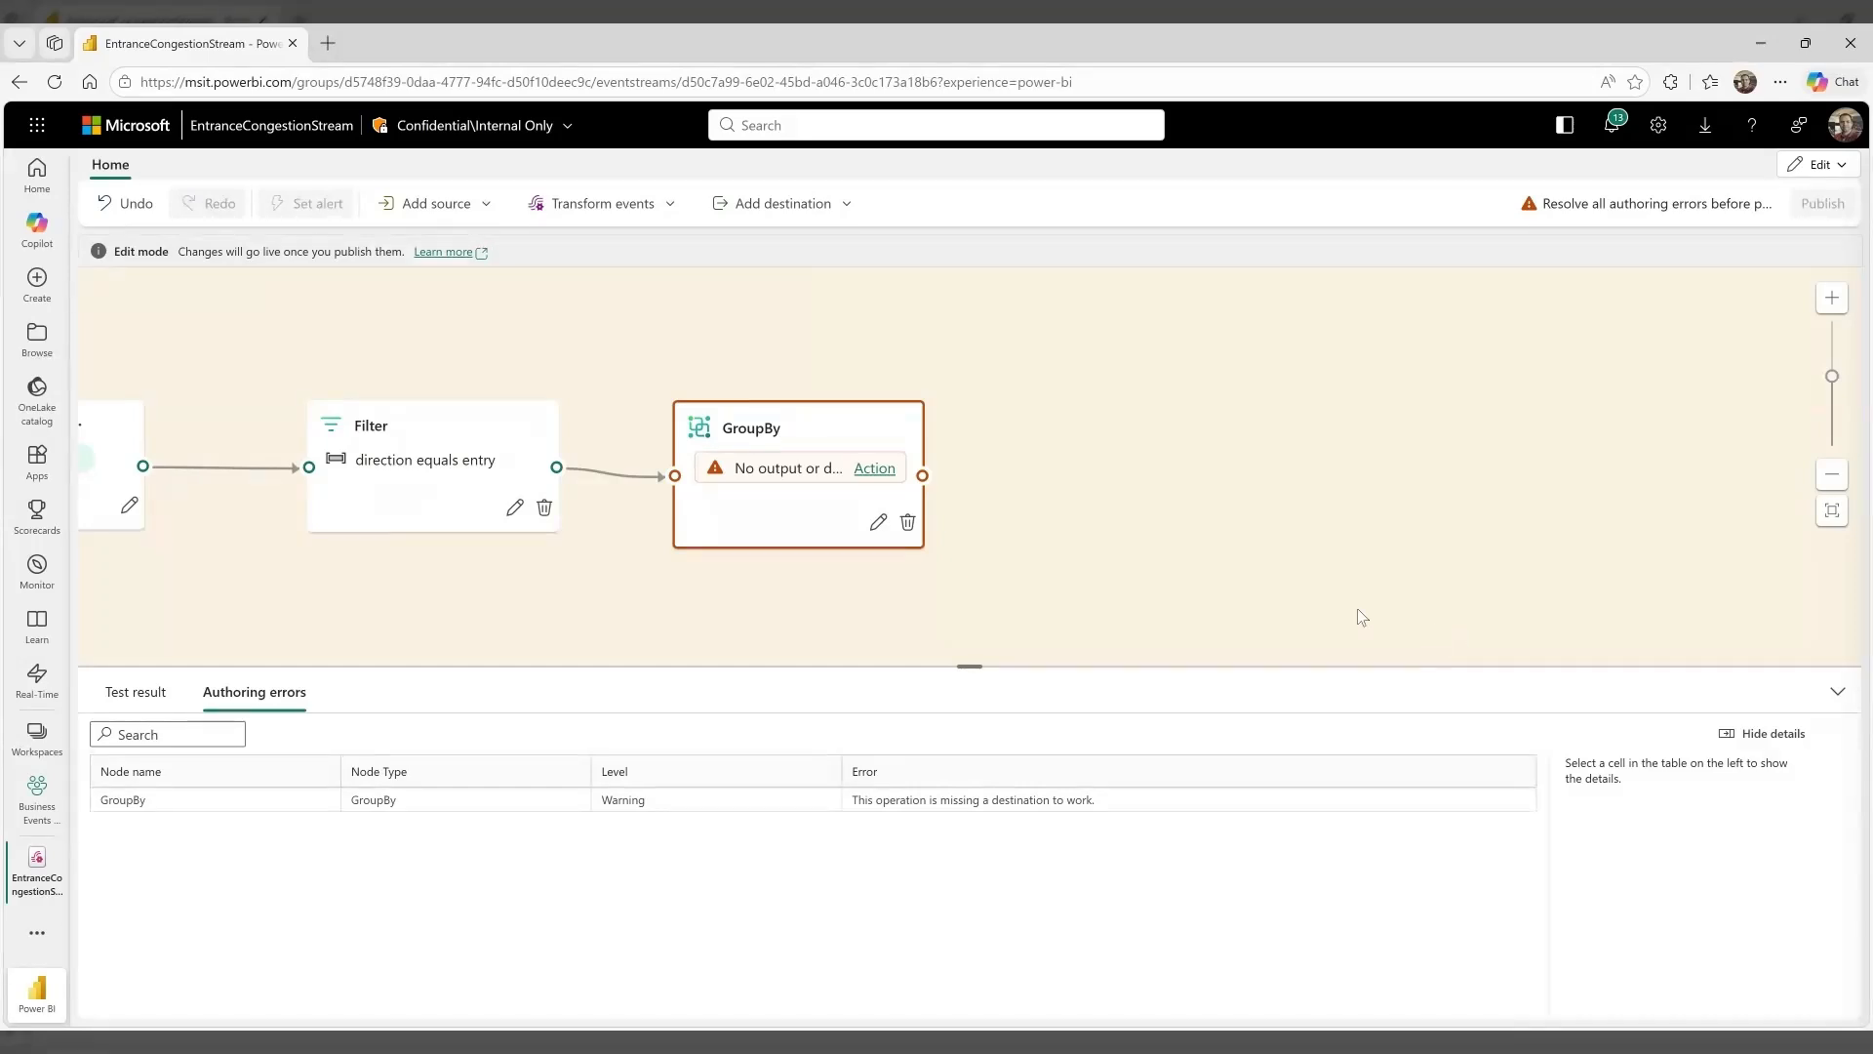
Add a second Filter operation after the GroupBy node and open its settings
left_click(878, 469)
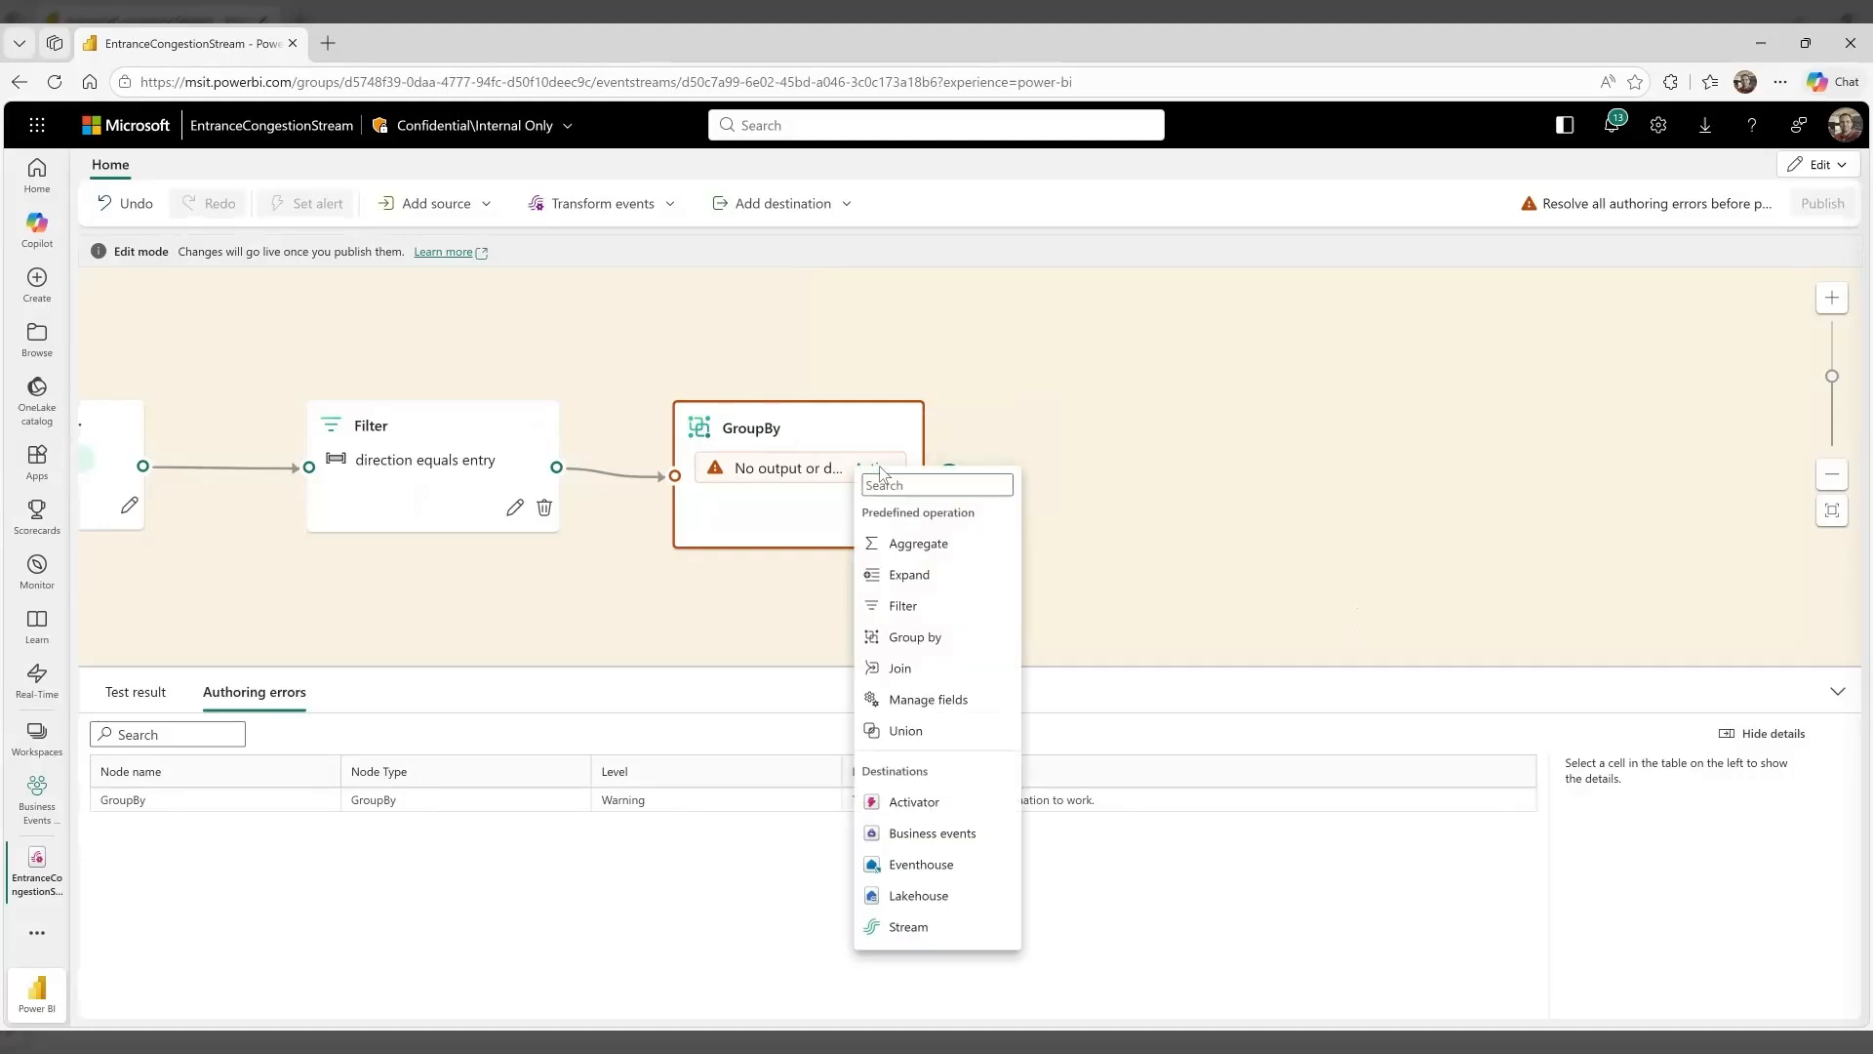
left_click(893, 607)
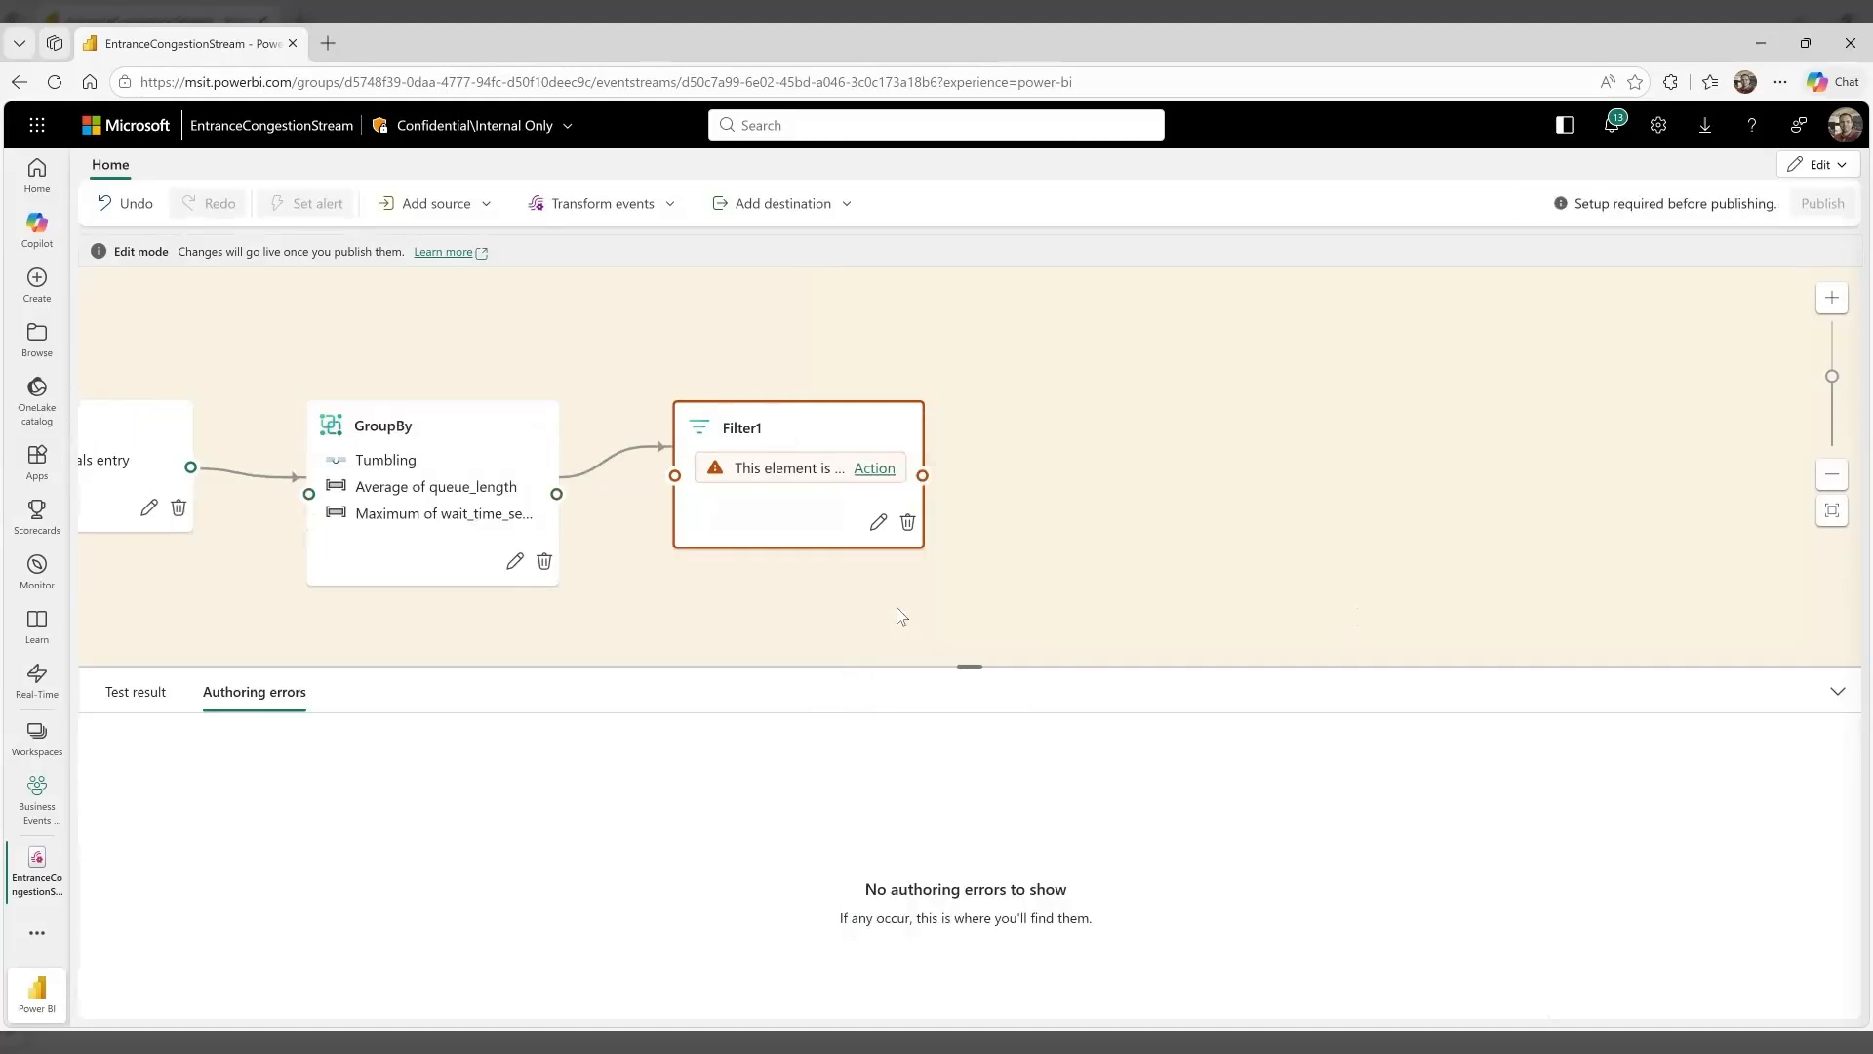
left_click(878, 524)
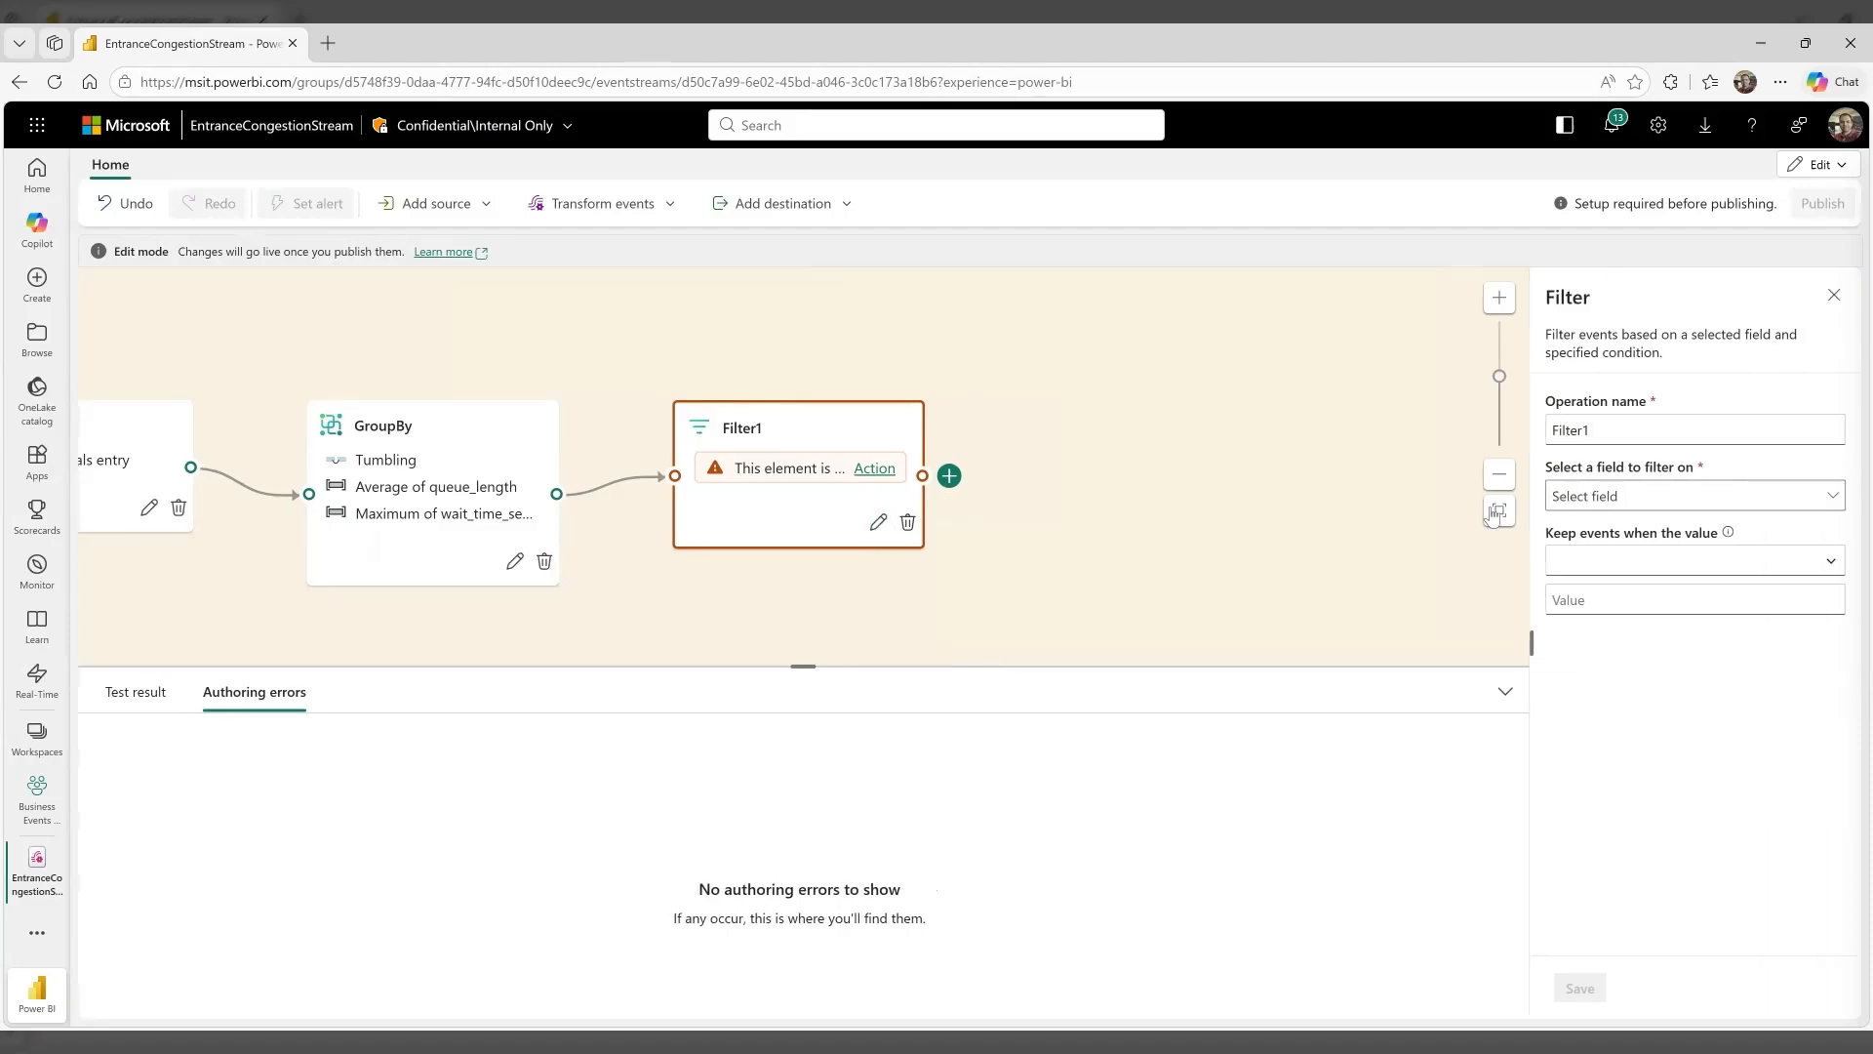
Configure the second filter to keep events where MAX_wait_time_seconds is greater than 10, and save it
left_click(1586, 500)
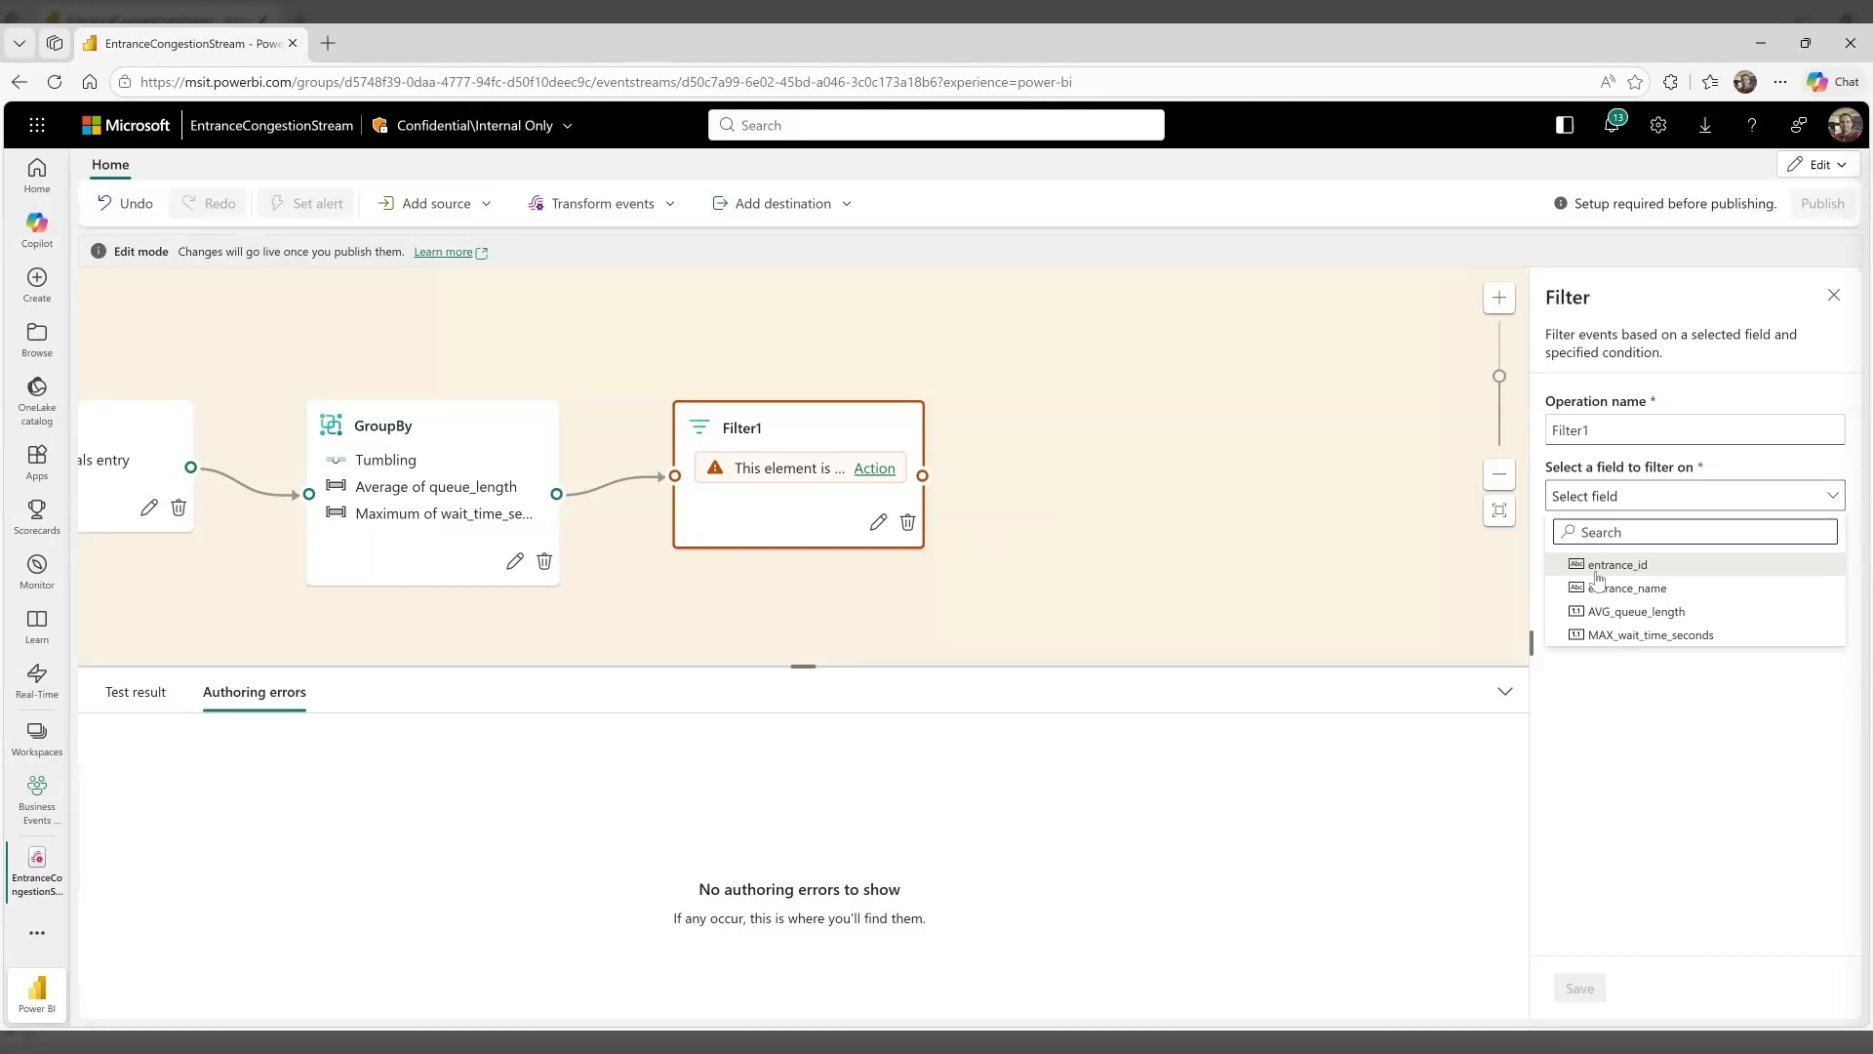
left_click(1605, 636)
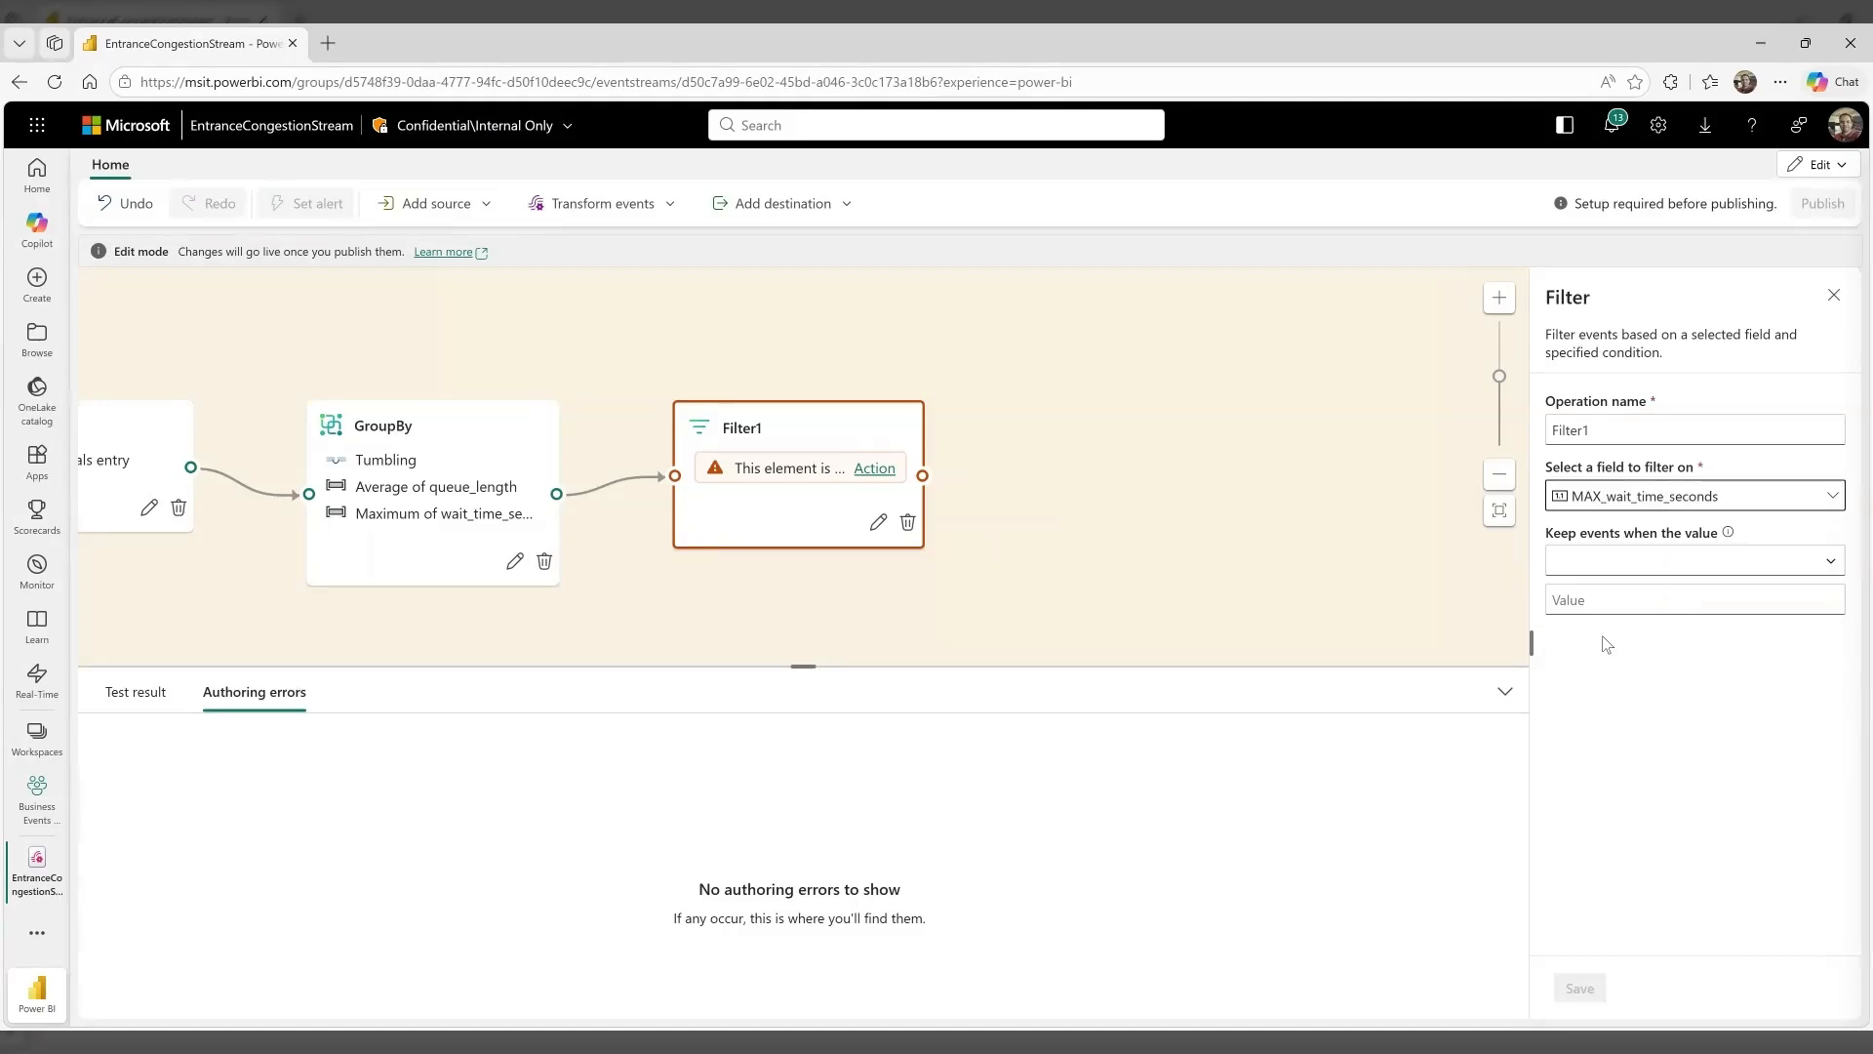
left_click(1614, 568)
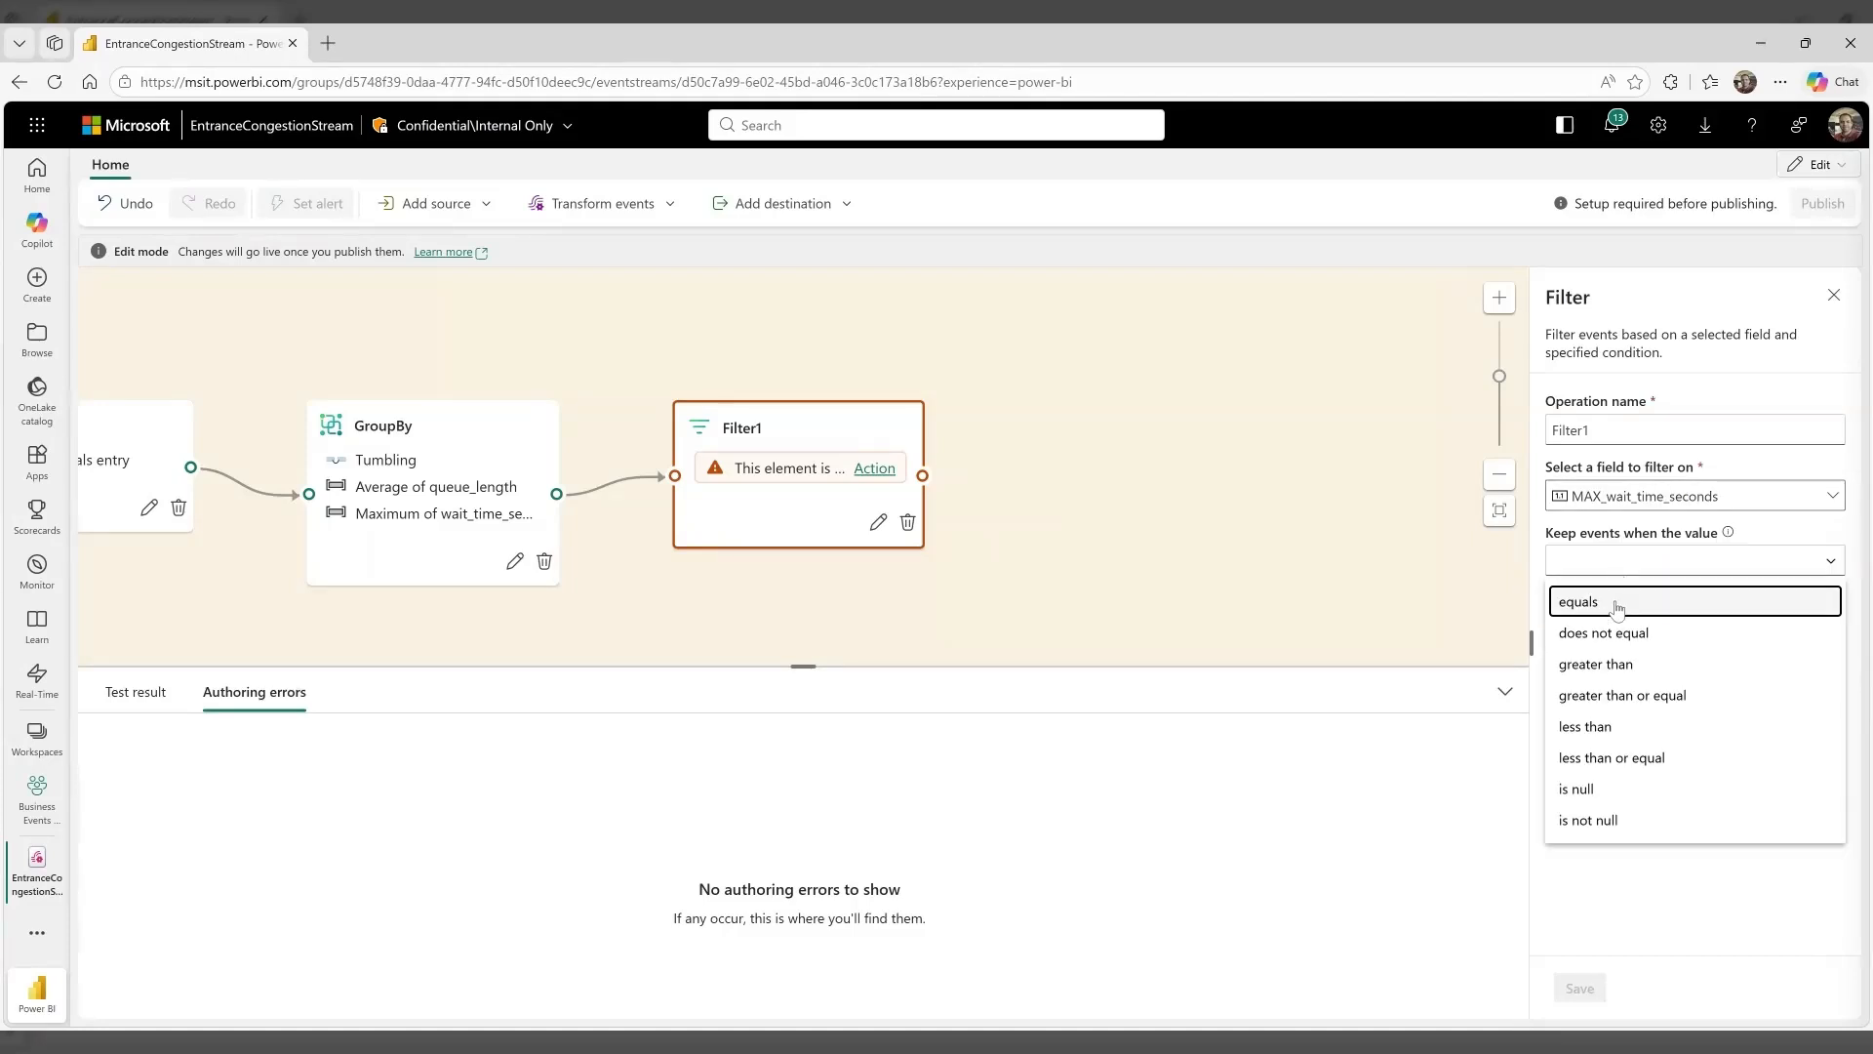
left_click(1625, 668)
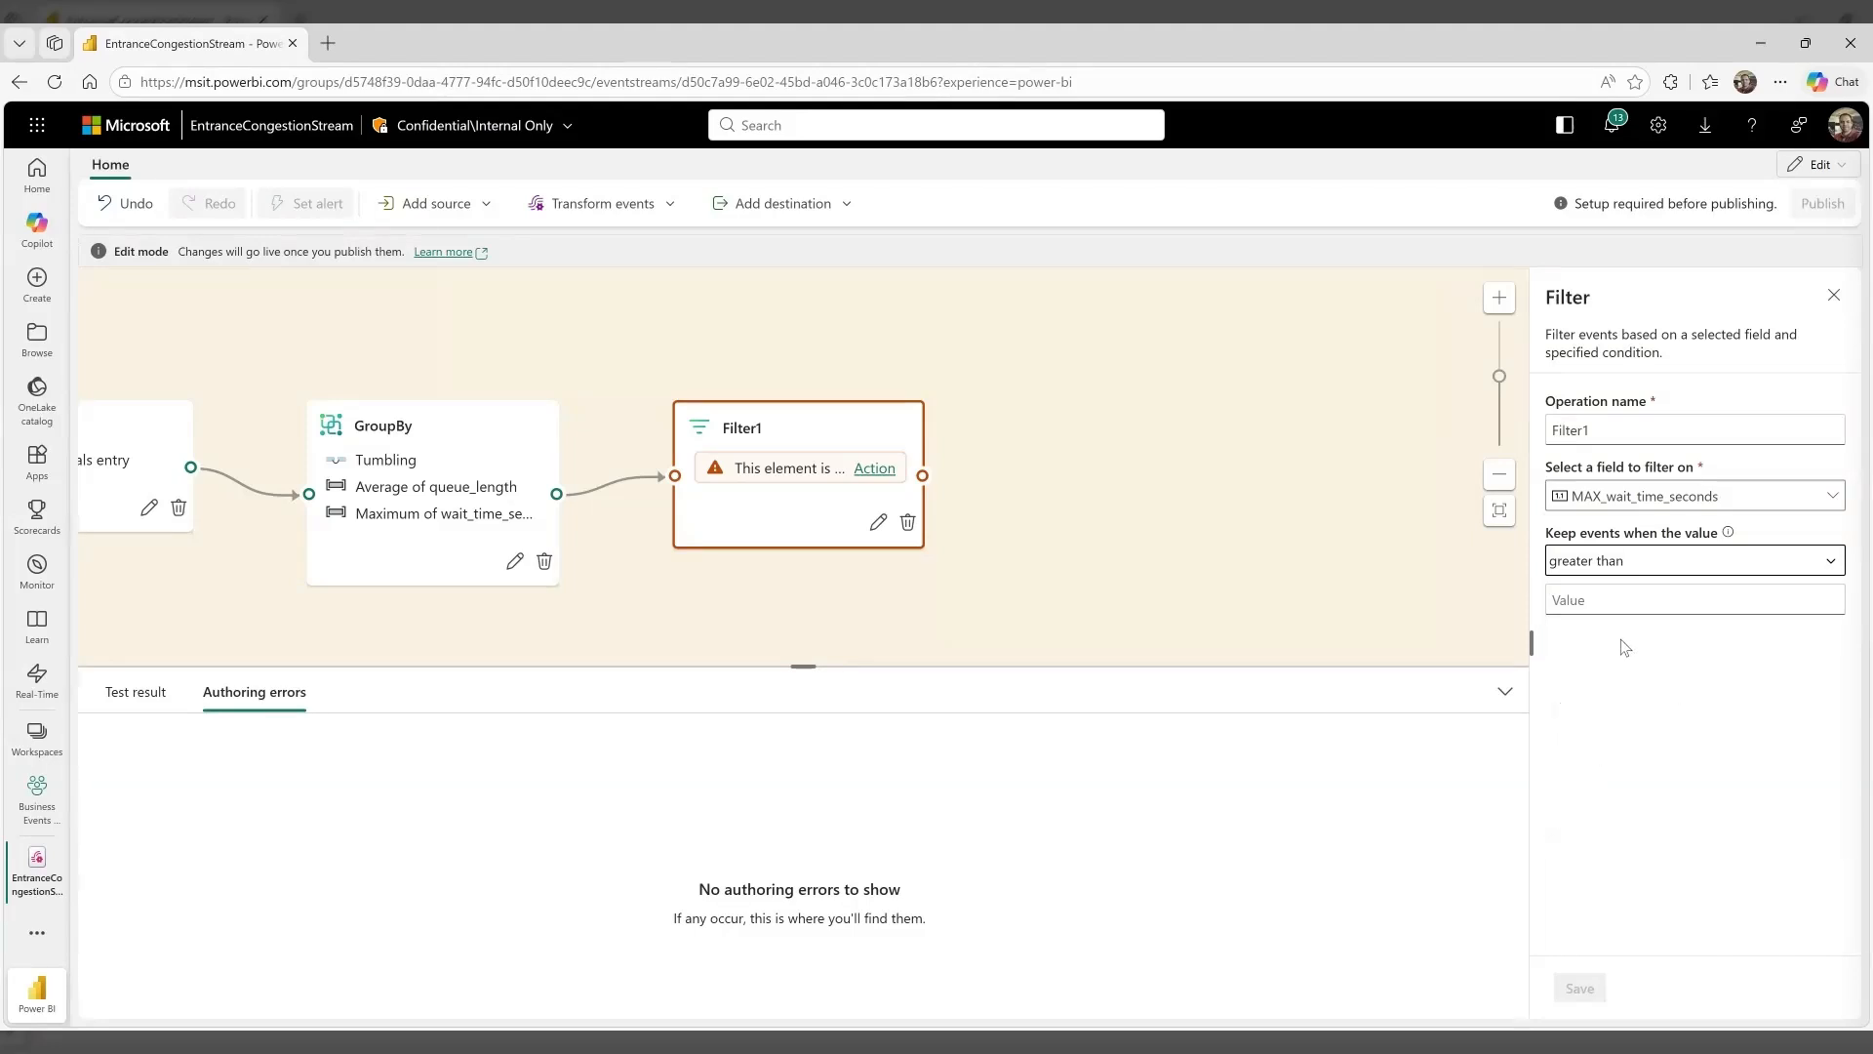
left_click(1607, 599)
type("10")
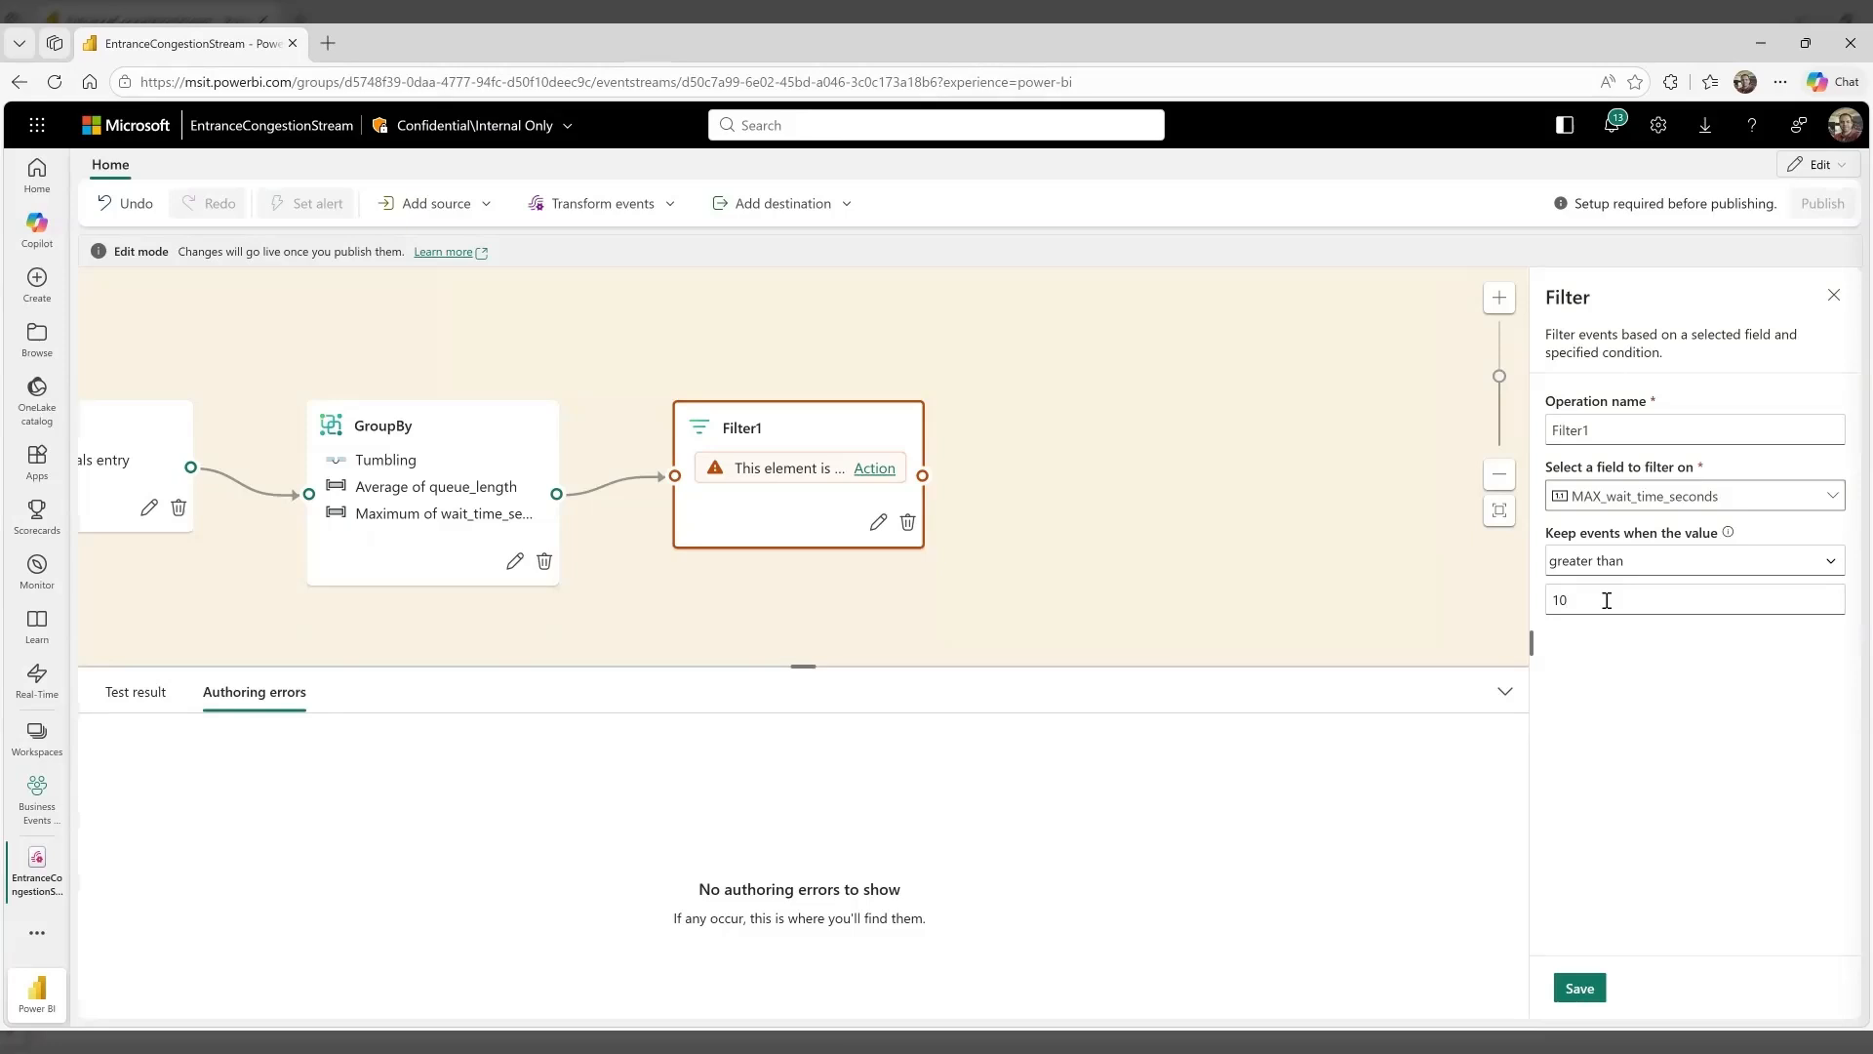
left_click(1584, 991)
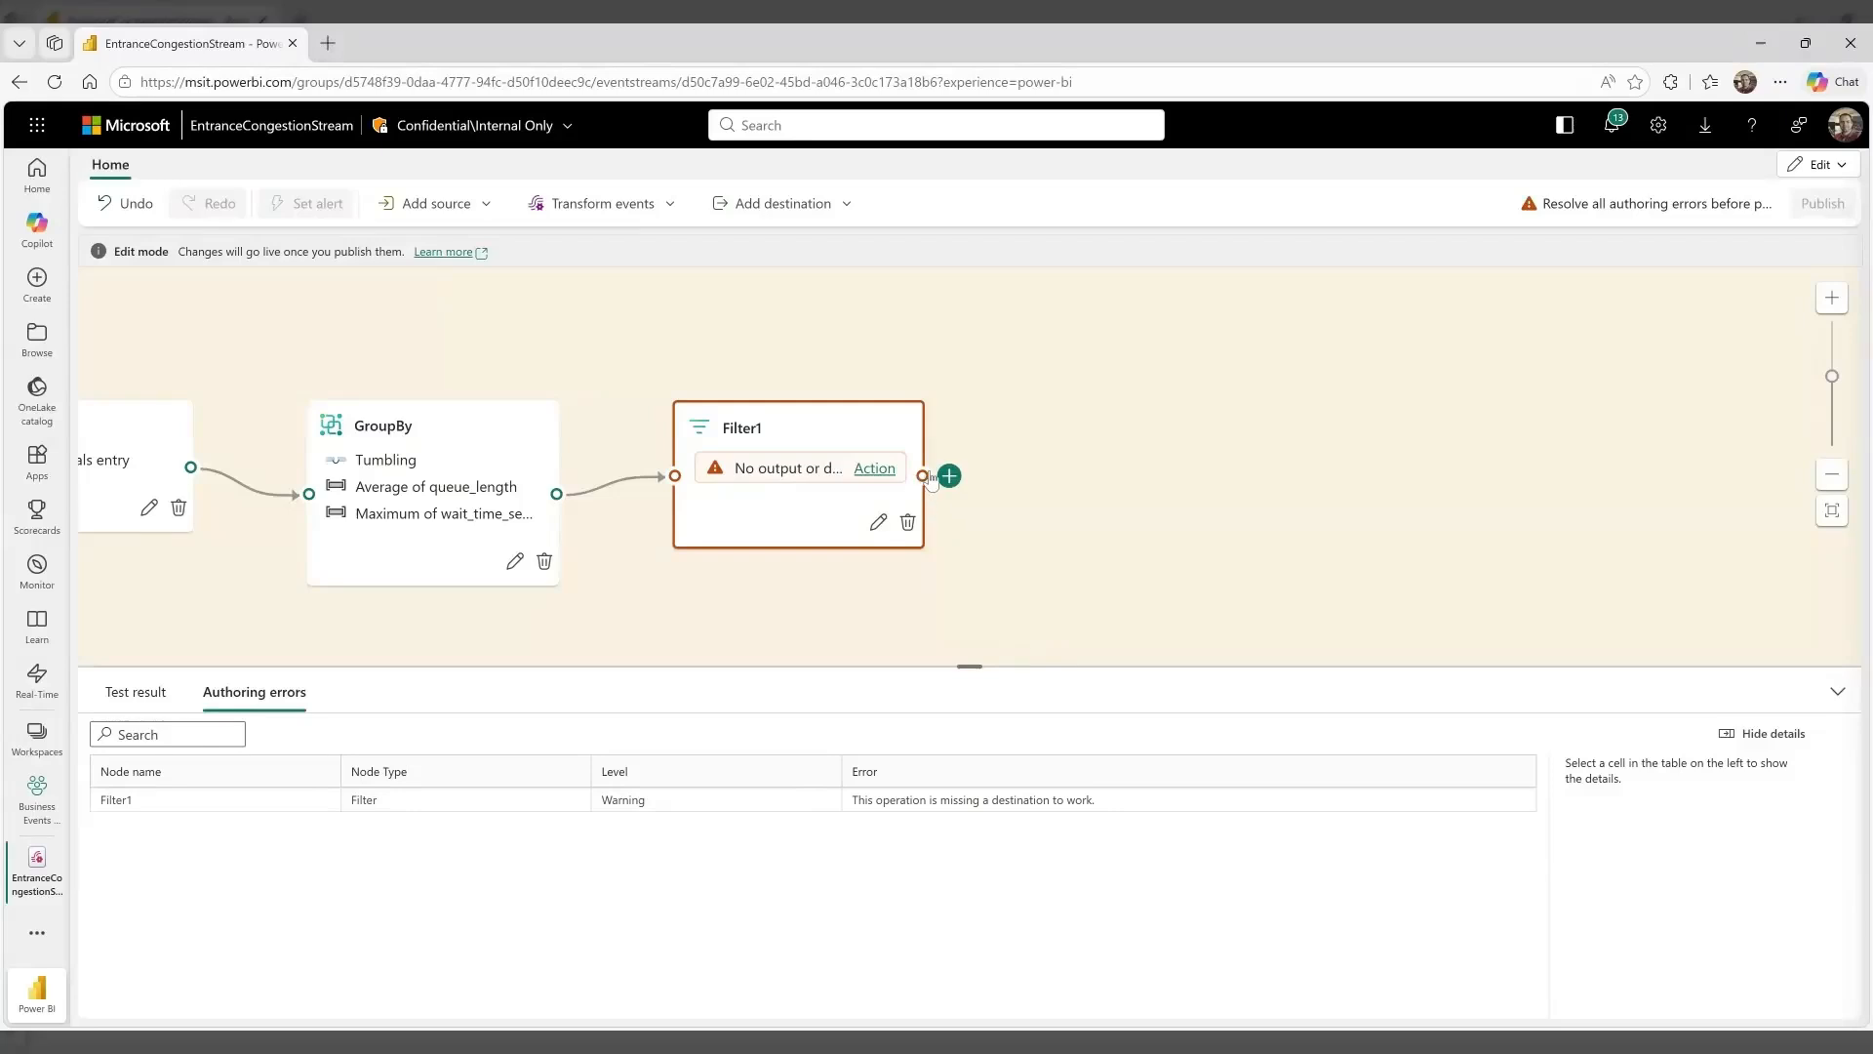
Add a Business events destination after the Filter1 node and start creating a new business event for it
left_click(949, 475)
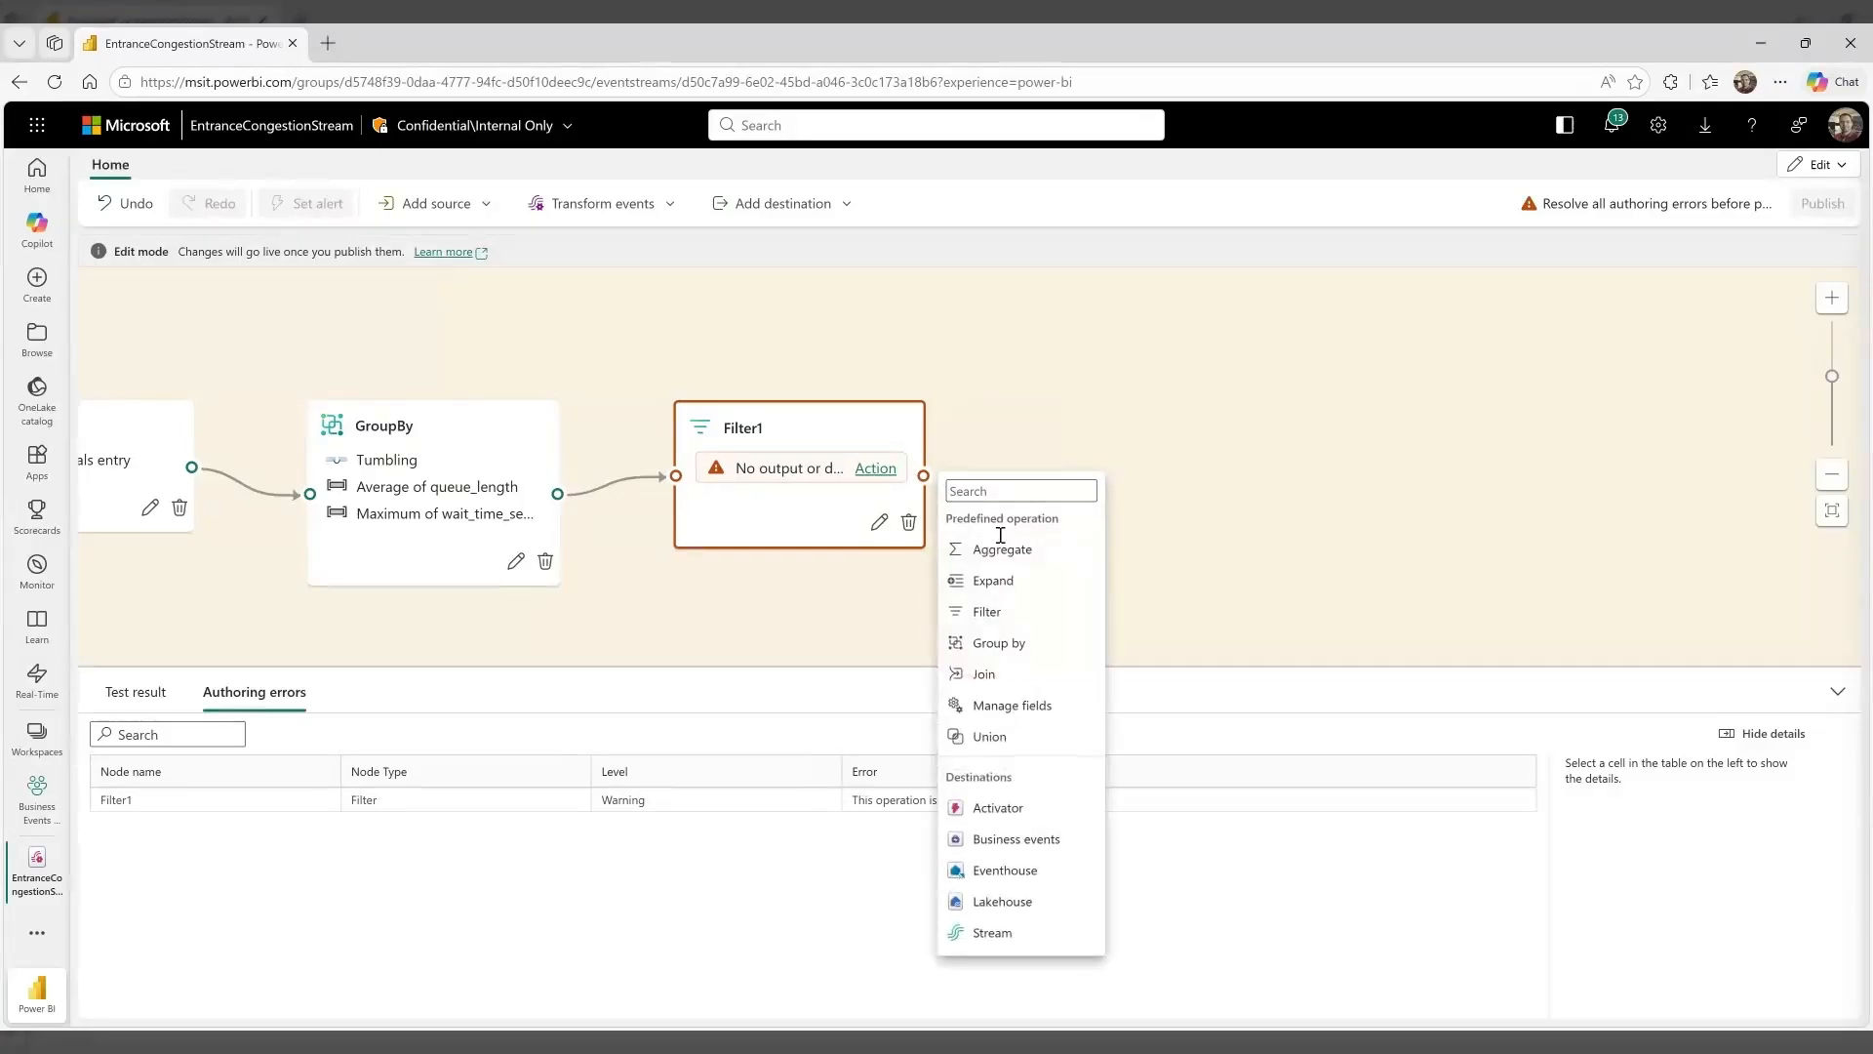
left_click(1017, 839)
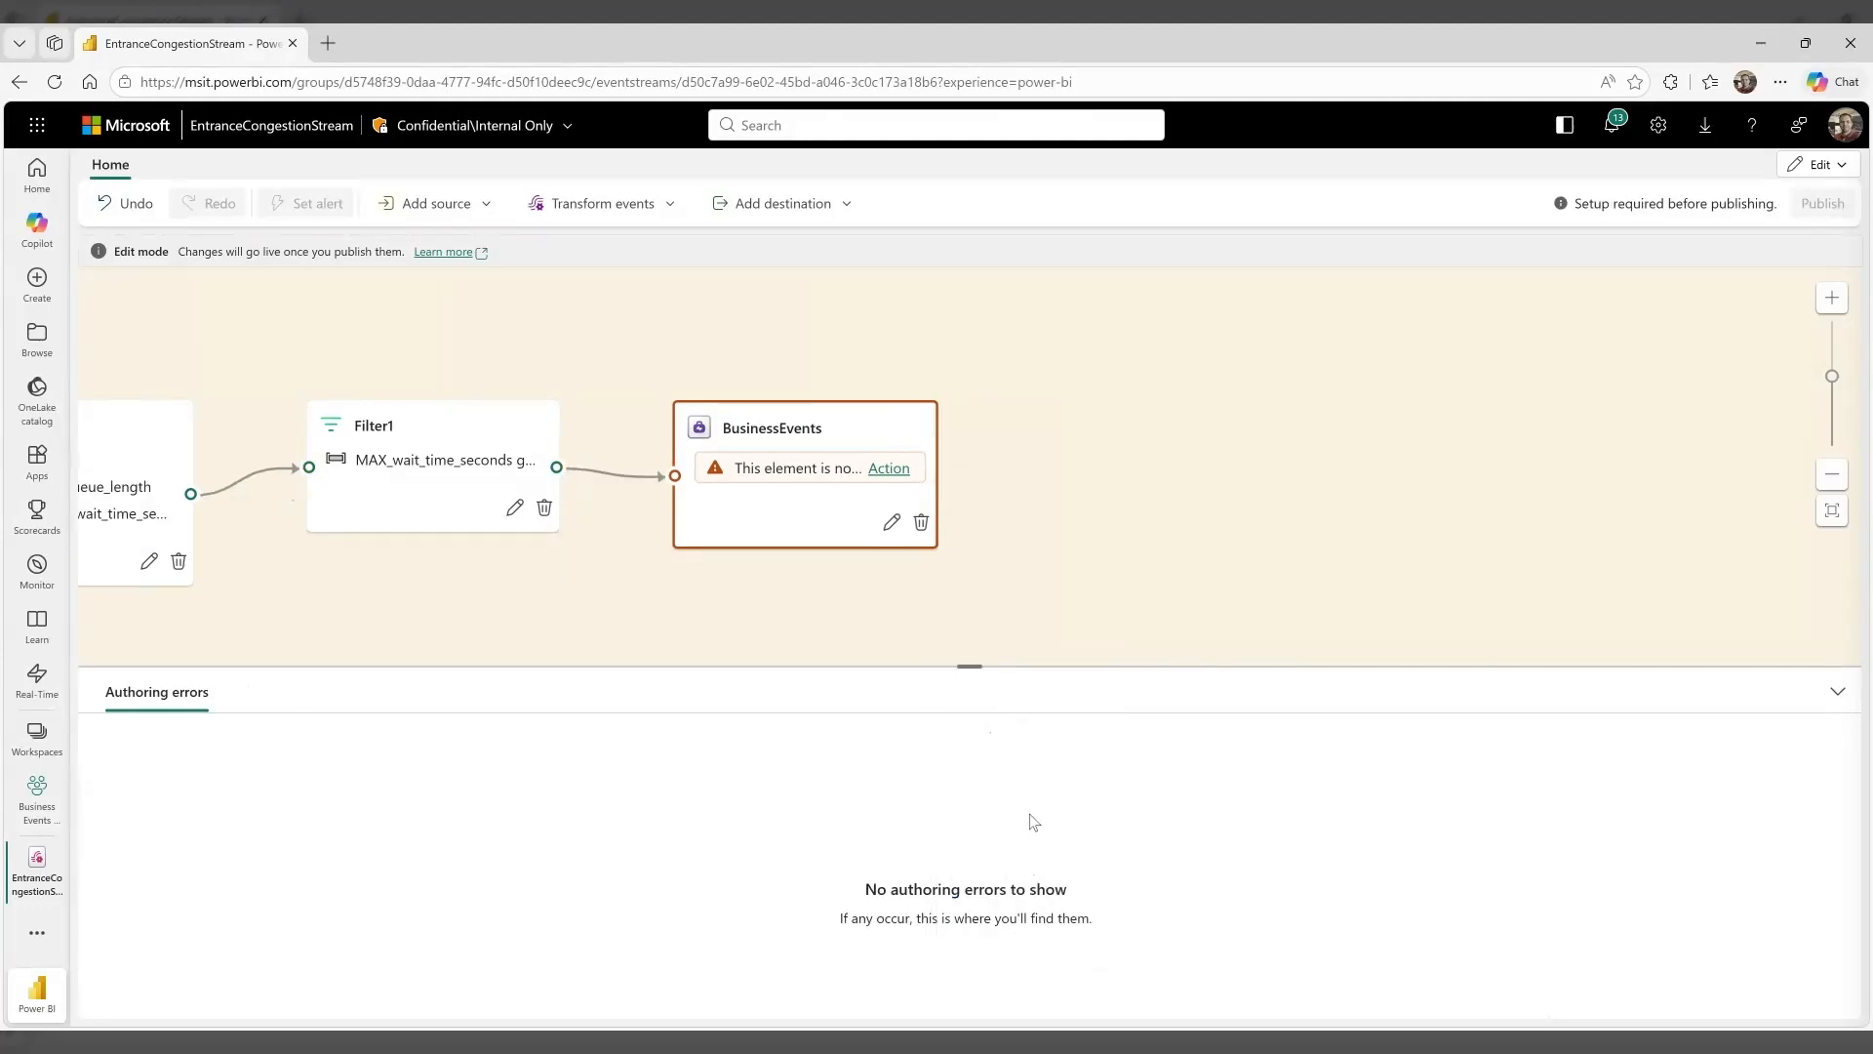
left_click(884, 527)
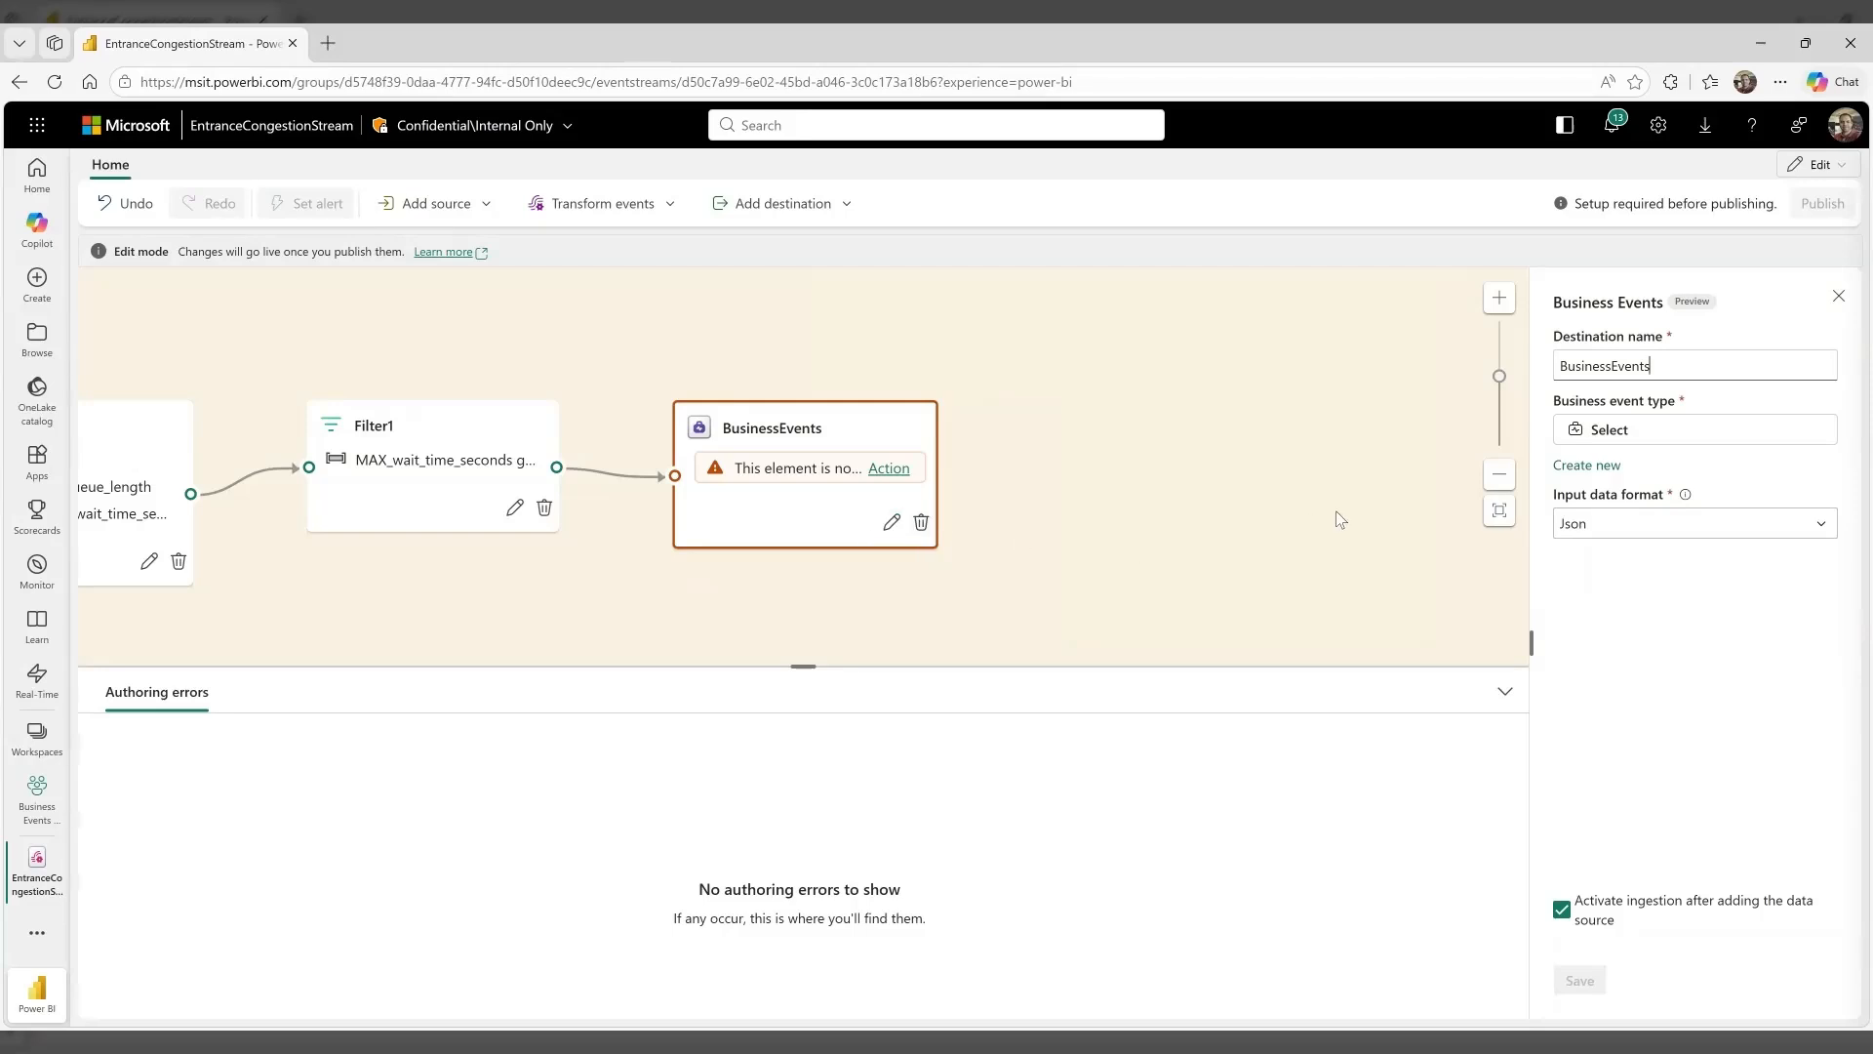
left_click(1580, 466)
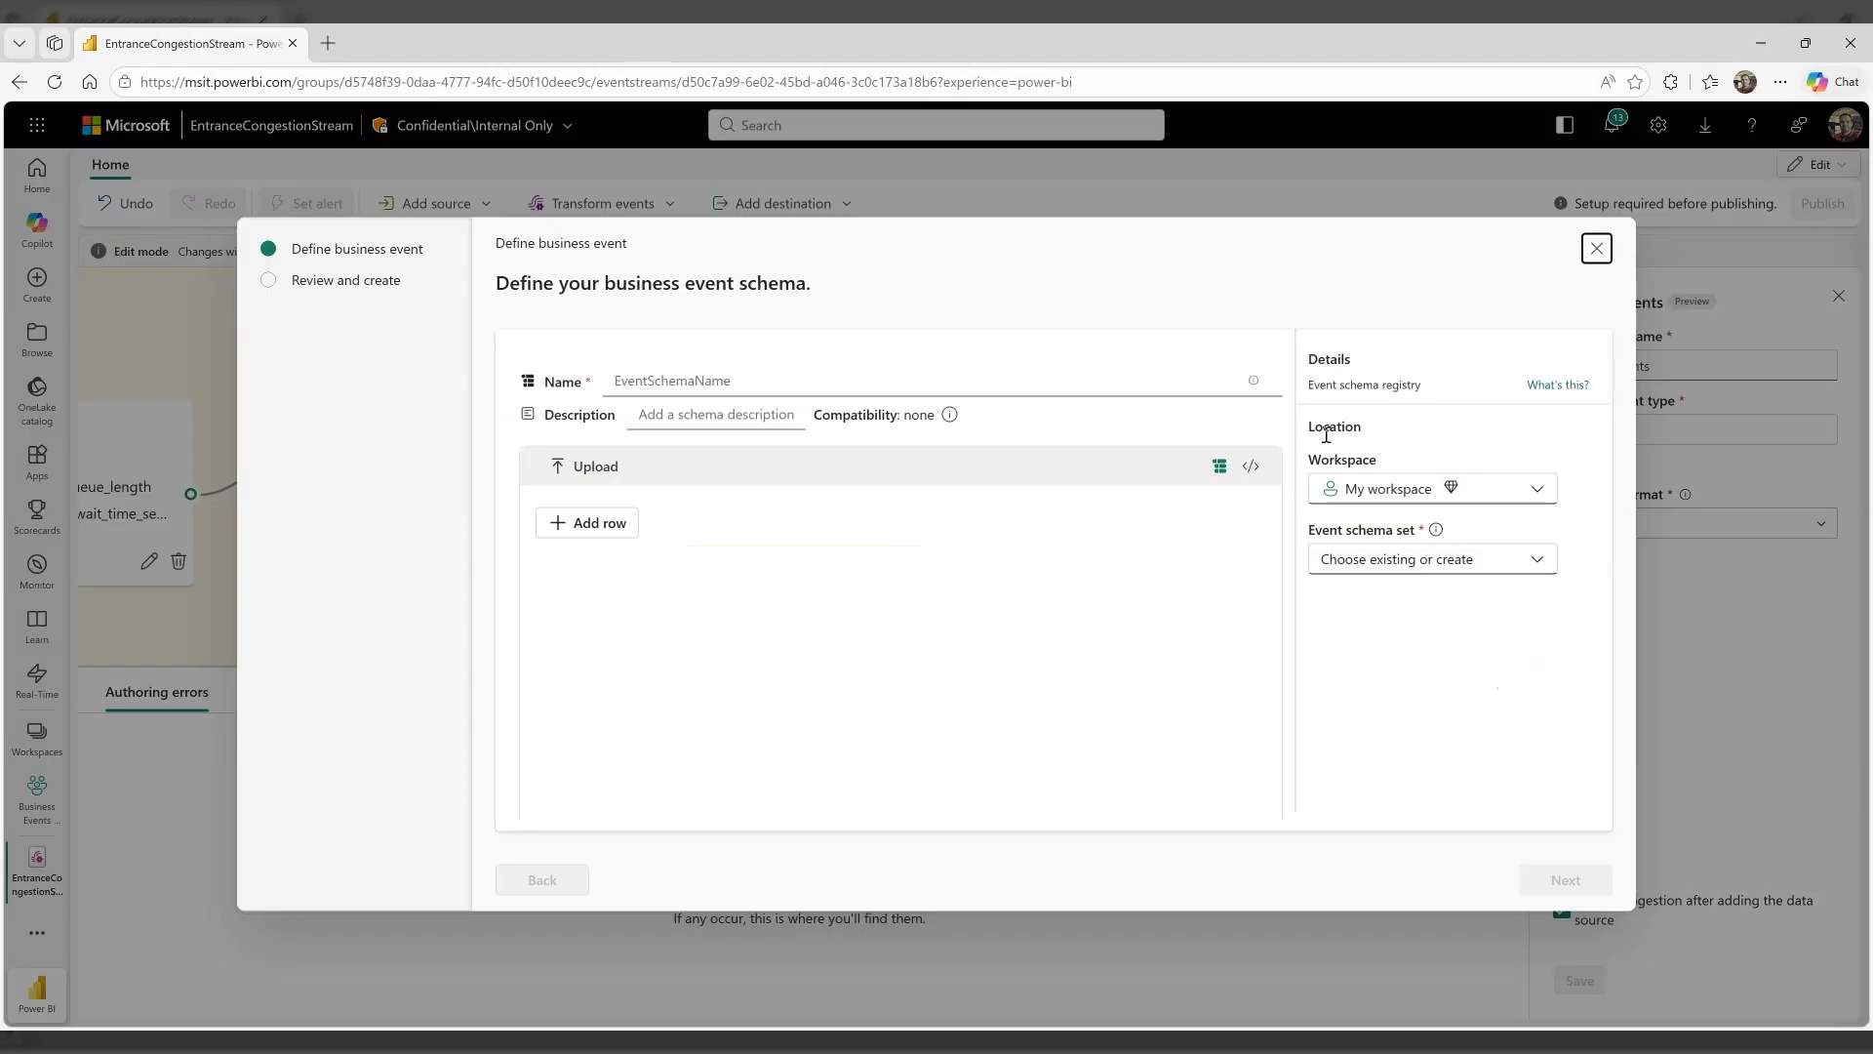
Name the business event schema EntranceCongestionDetected
left_click(1180, 379)
type("Entra")
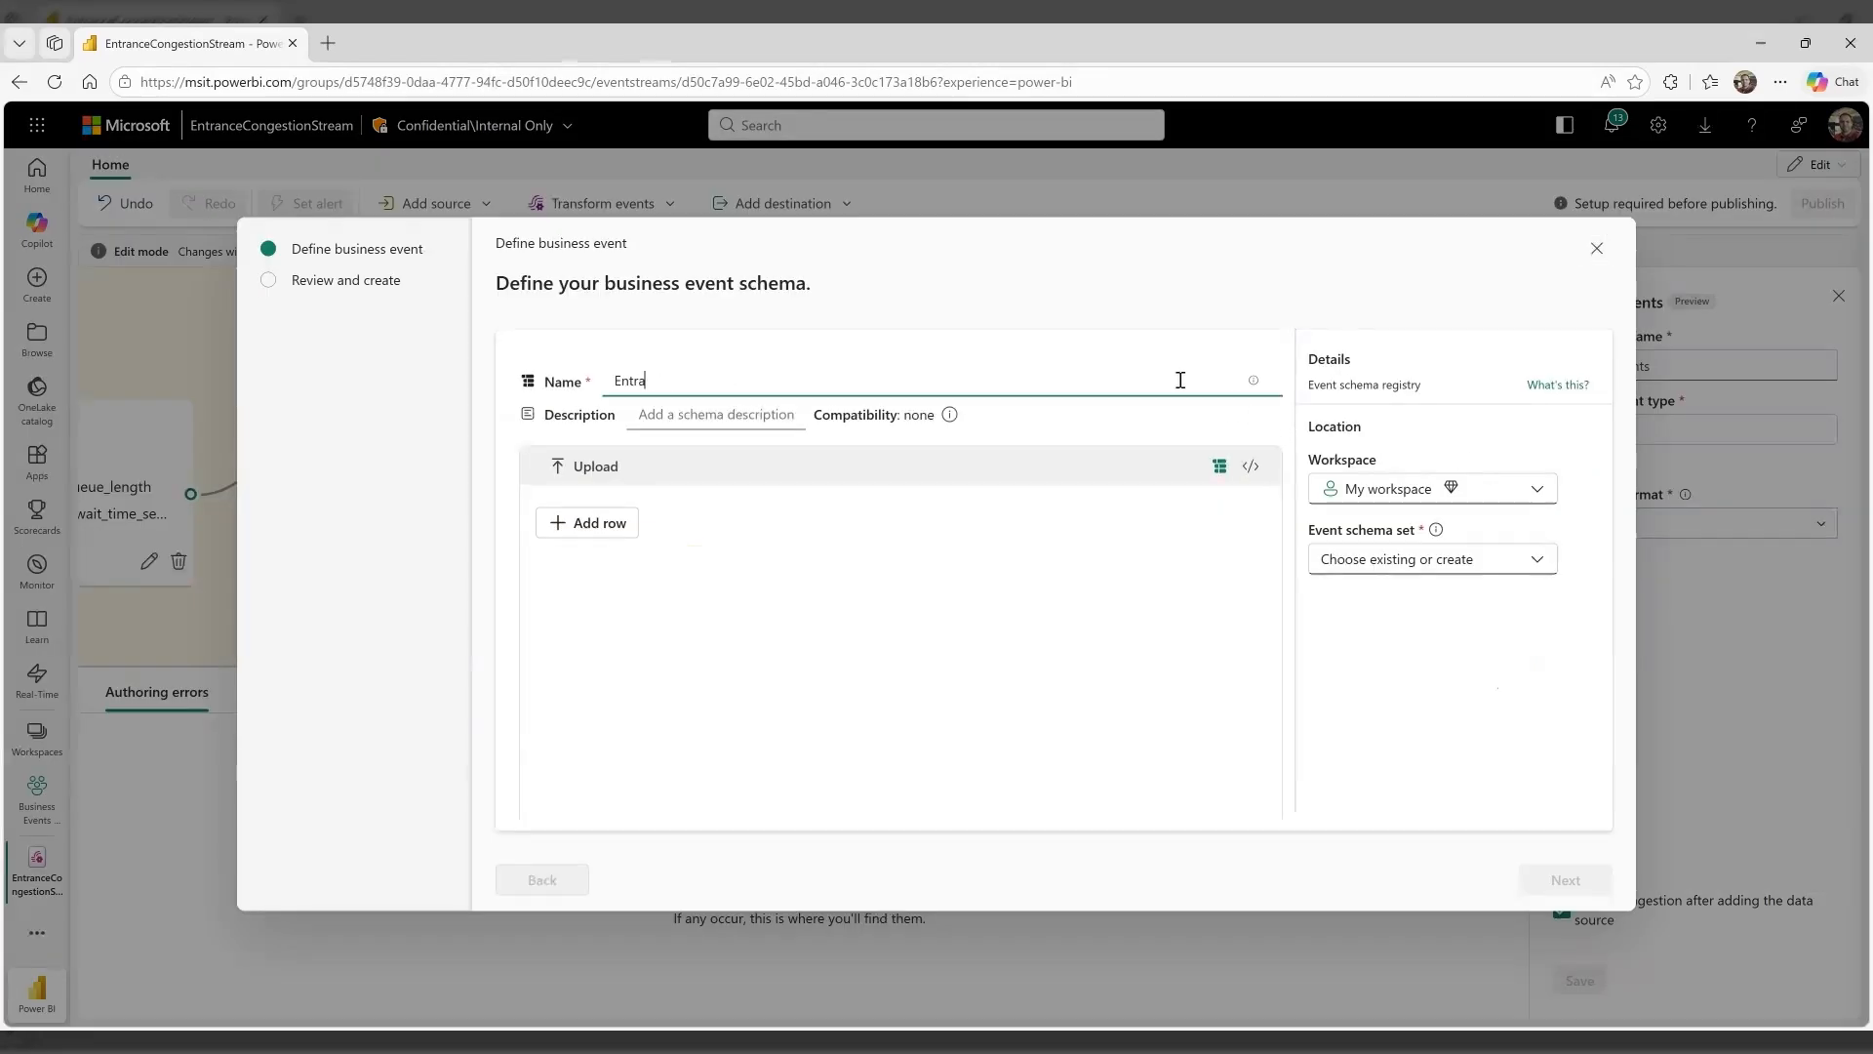
type("nceCongestionDetected")
Add a string field named entrance_id to the business event schema
left_click(587, 522)
left_click(614, 523)
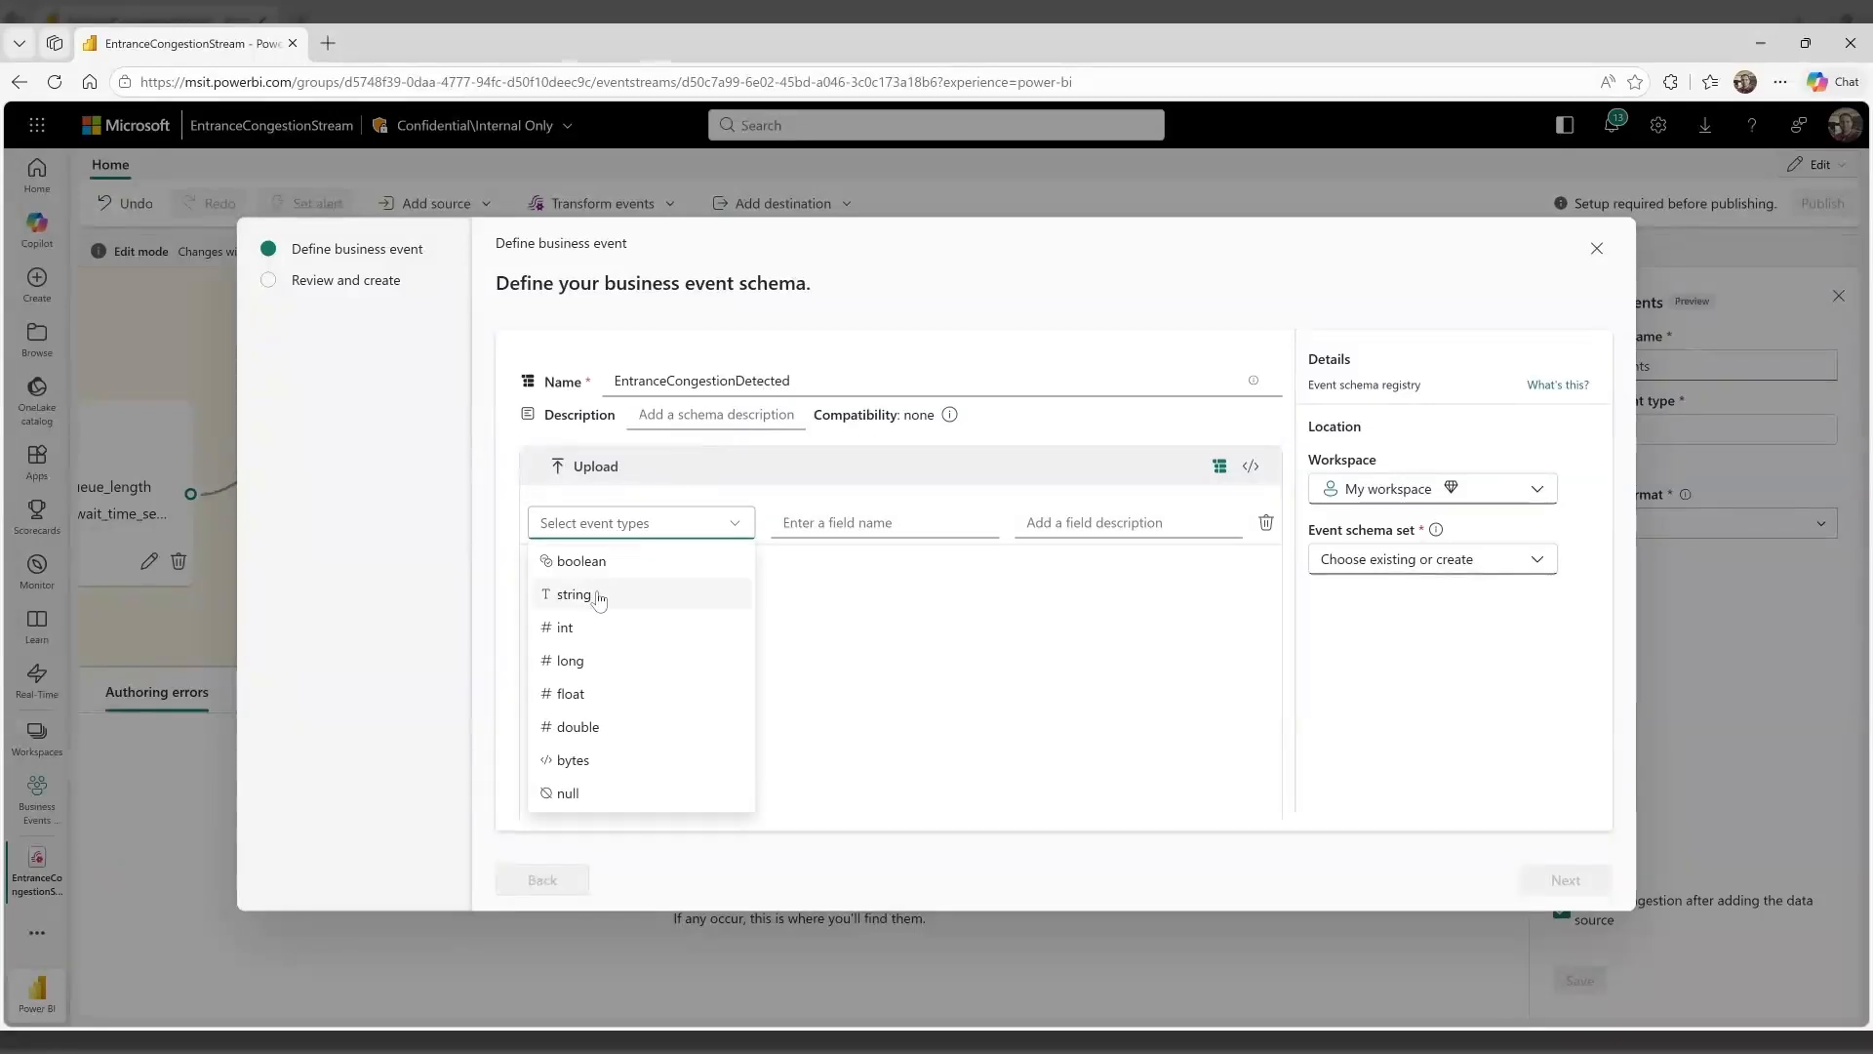
left_click(599, 594)
left_click(809, 522)
type("entrance_i")
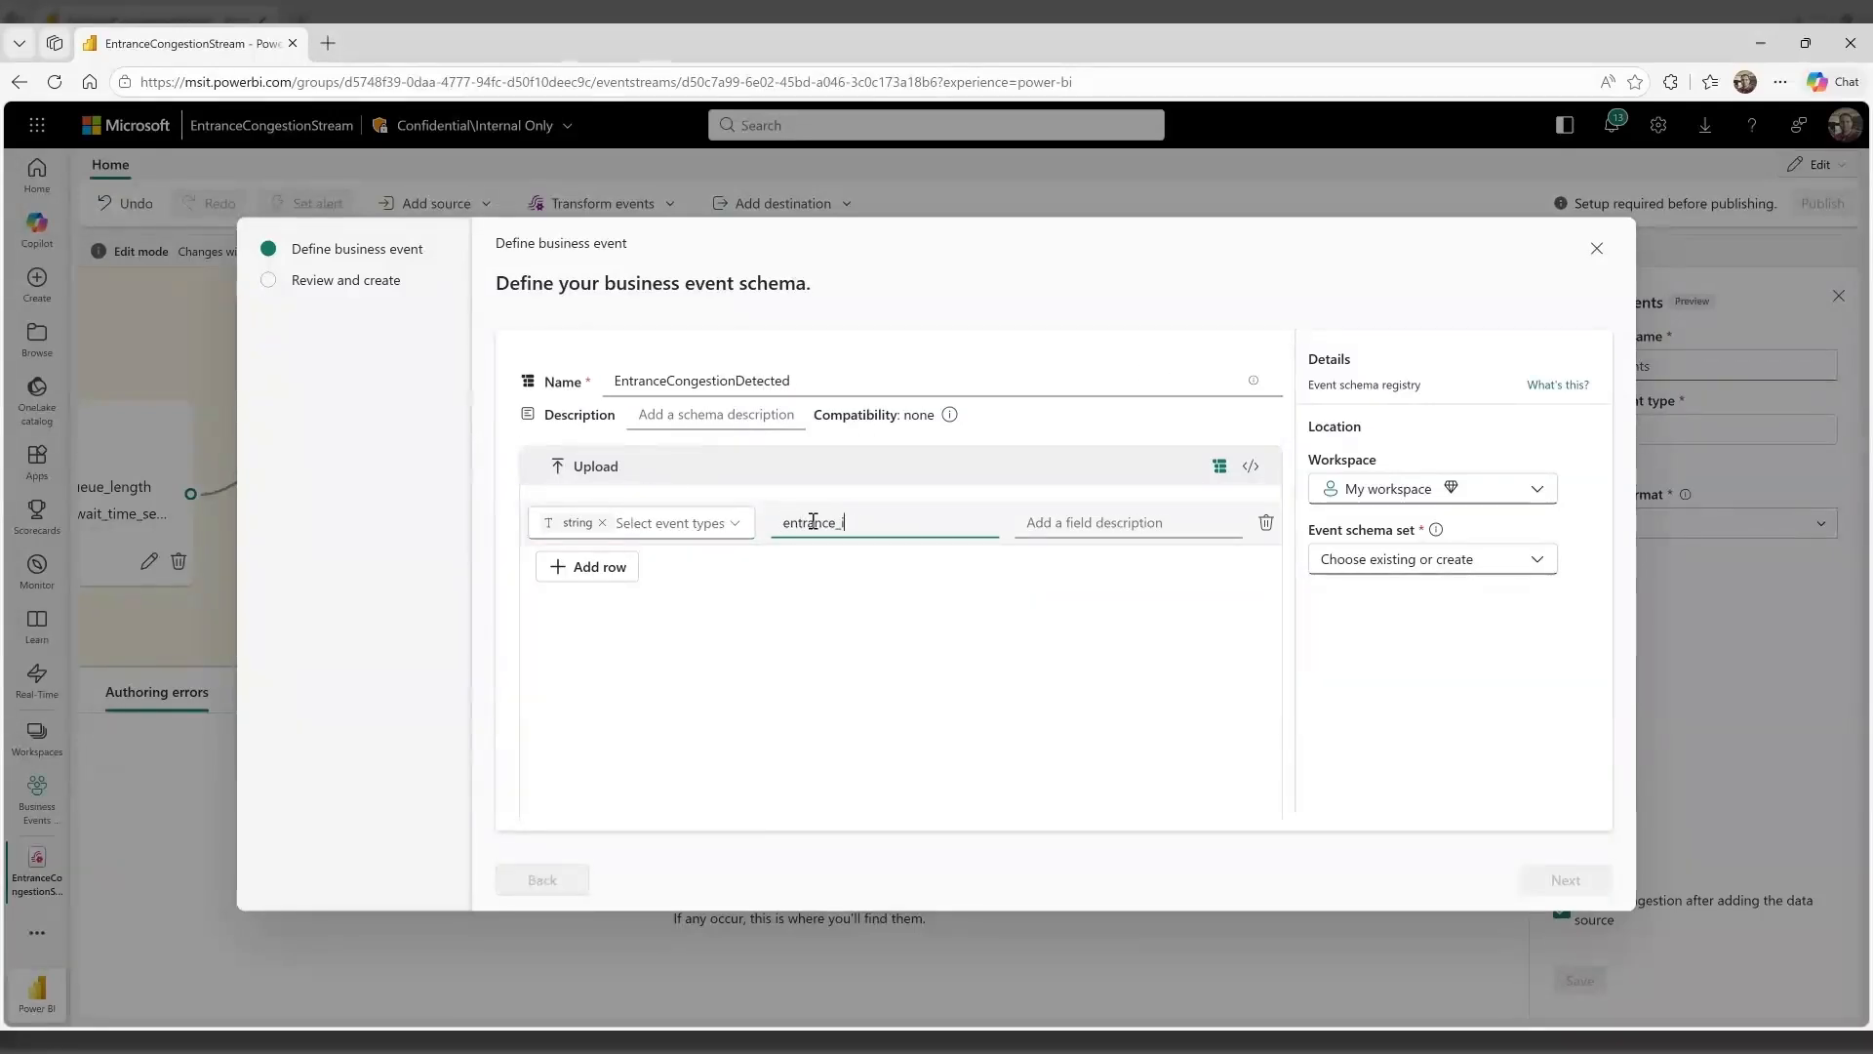
type("d")
Add a second string field named entrance_name to the schema
left_click(587, 566)
left_click(644, 566)
left_click(599, 638)
left_click(809, 566)
type("ebn")
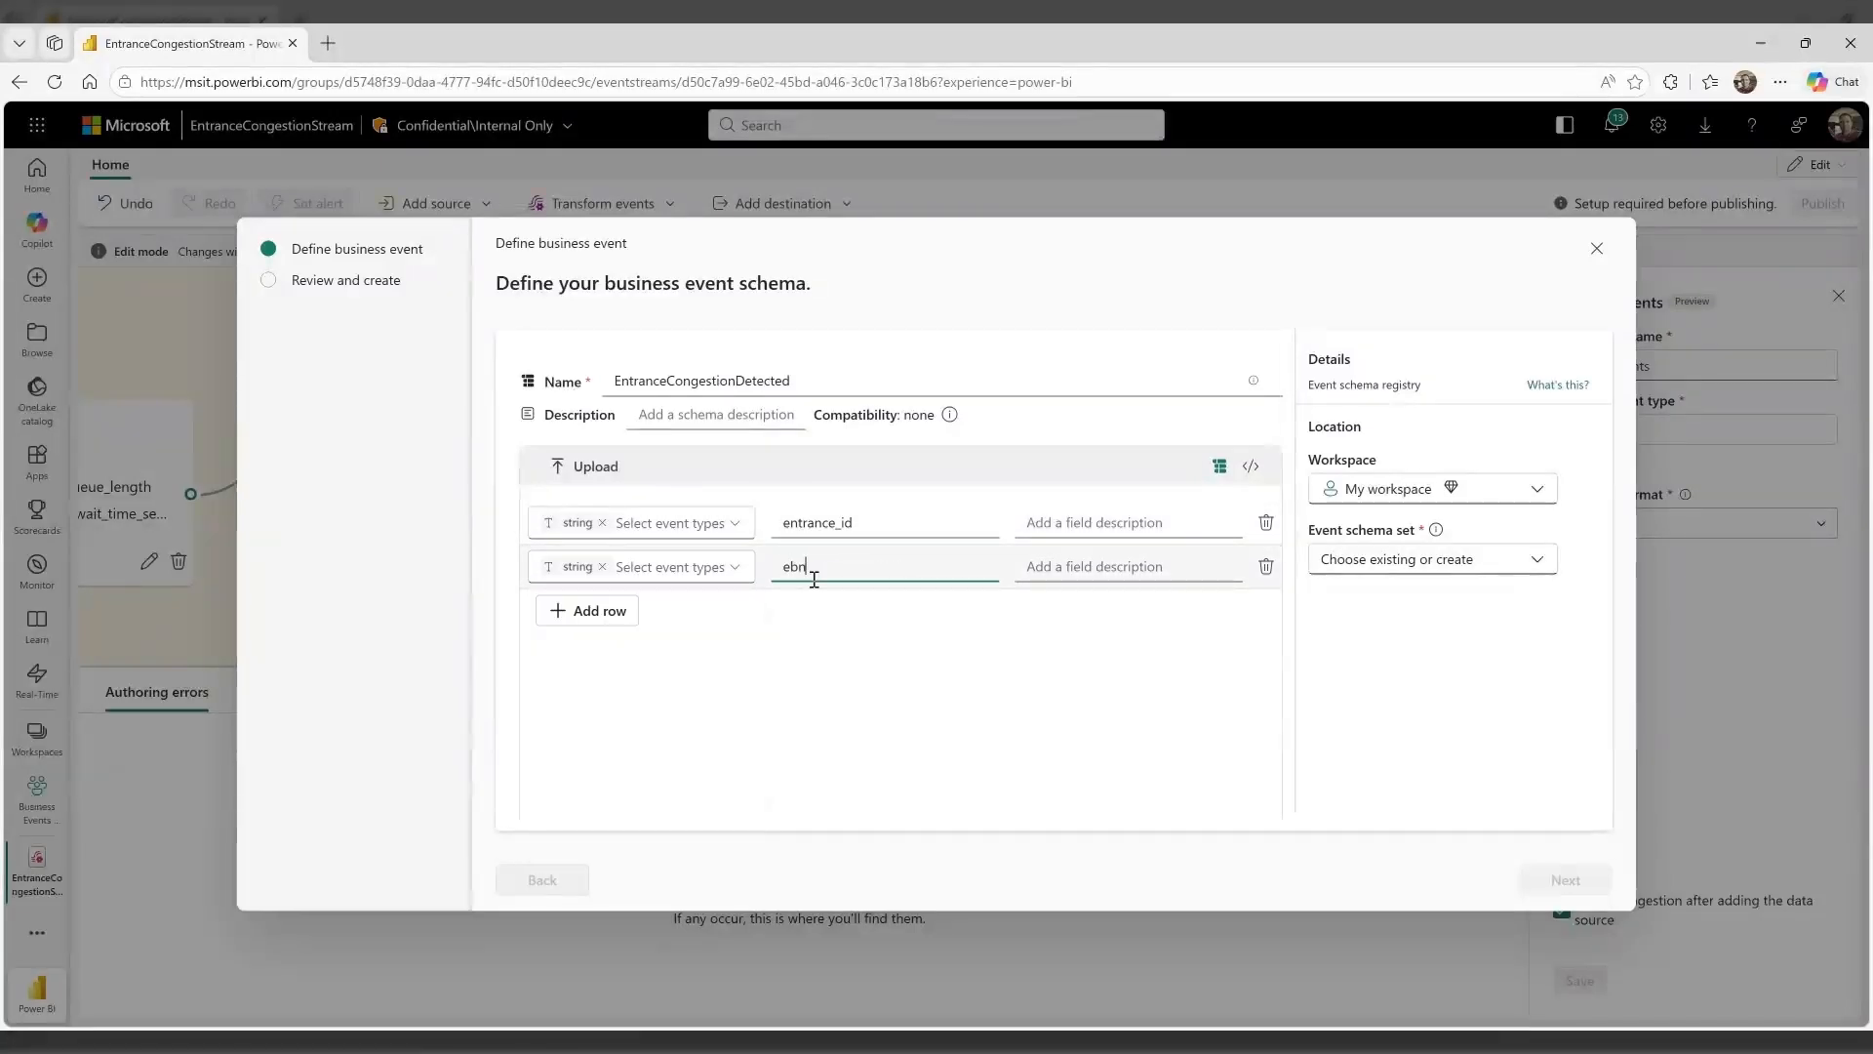
key("BackSpace")
key("BackSpace")
type("ntrance_name")
Add a float field named avg_queue to the schema
left_click(612, 664)
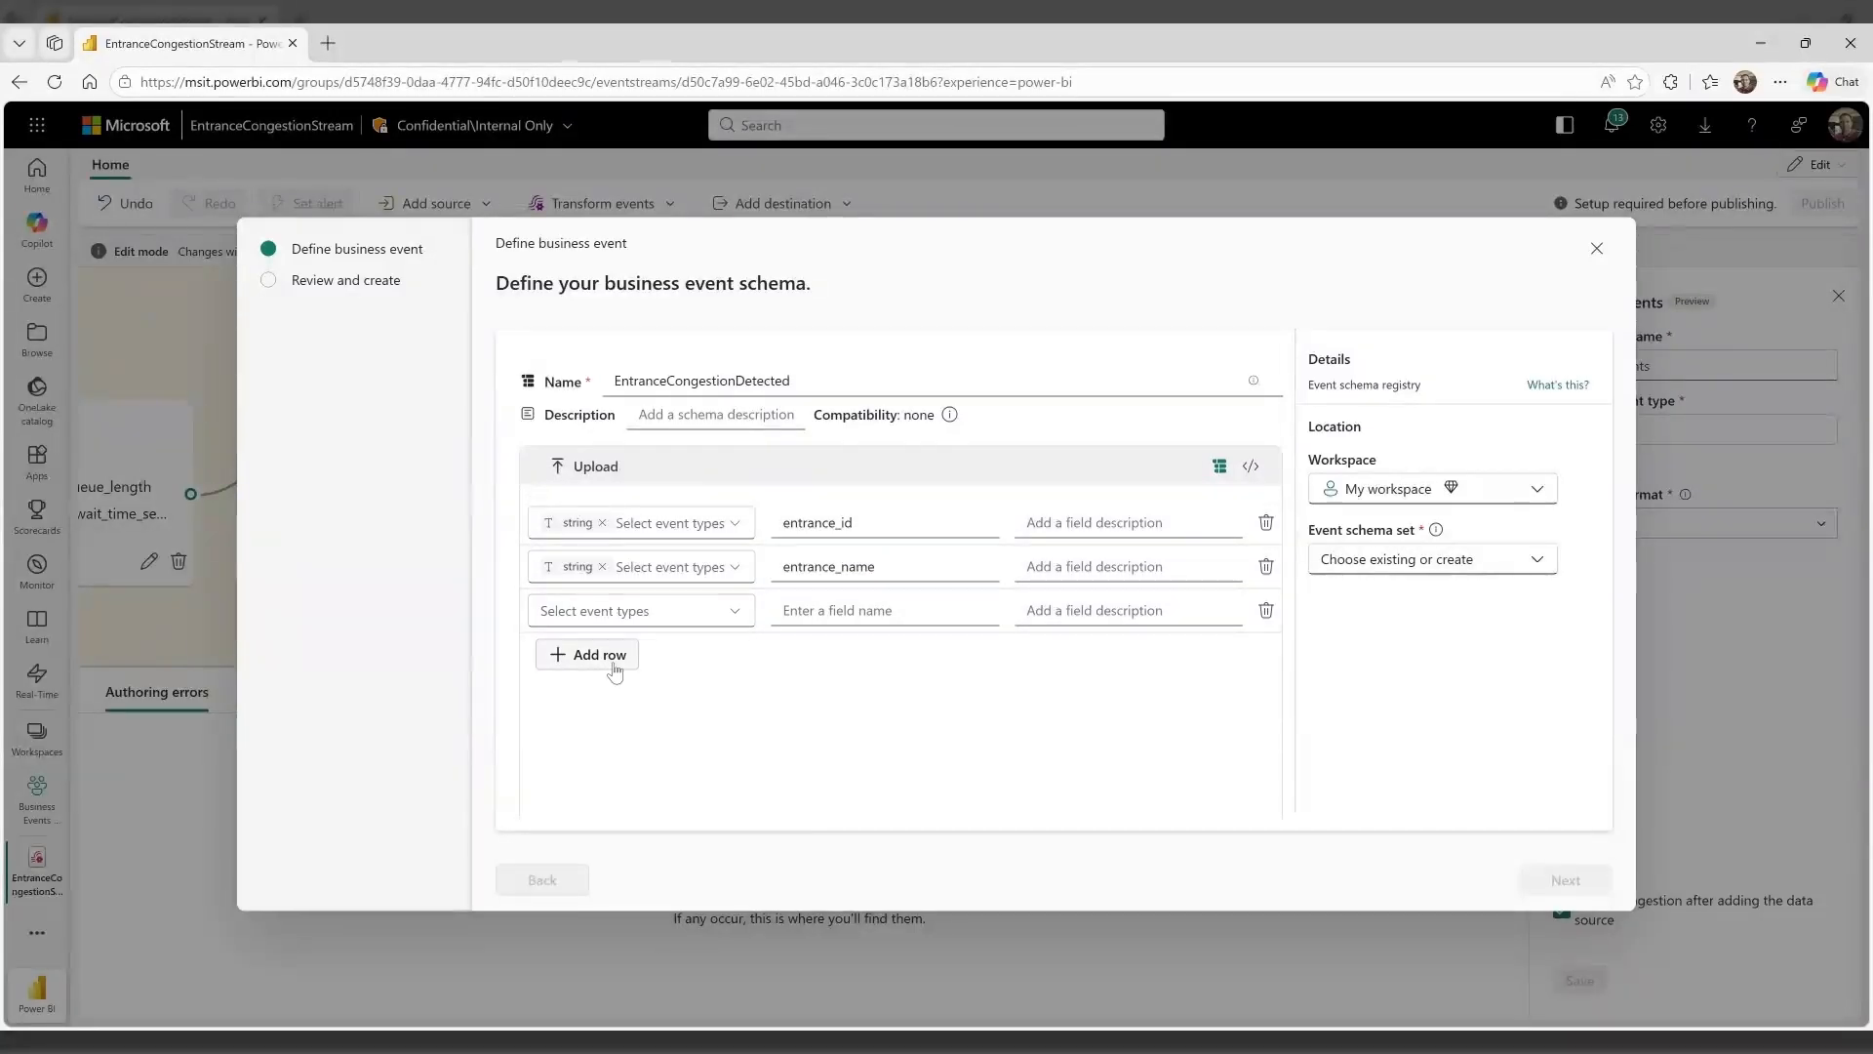
left_click(630, 611)
left_click(586, 784)
left_click(832, 611)
type("av")
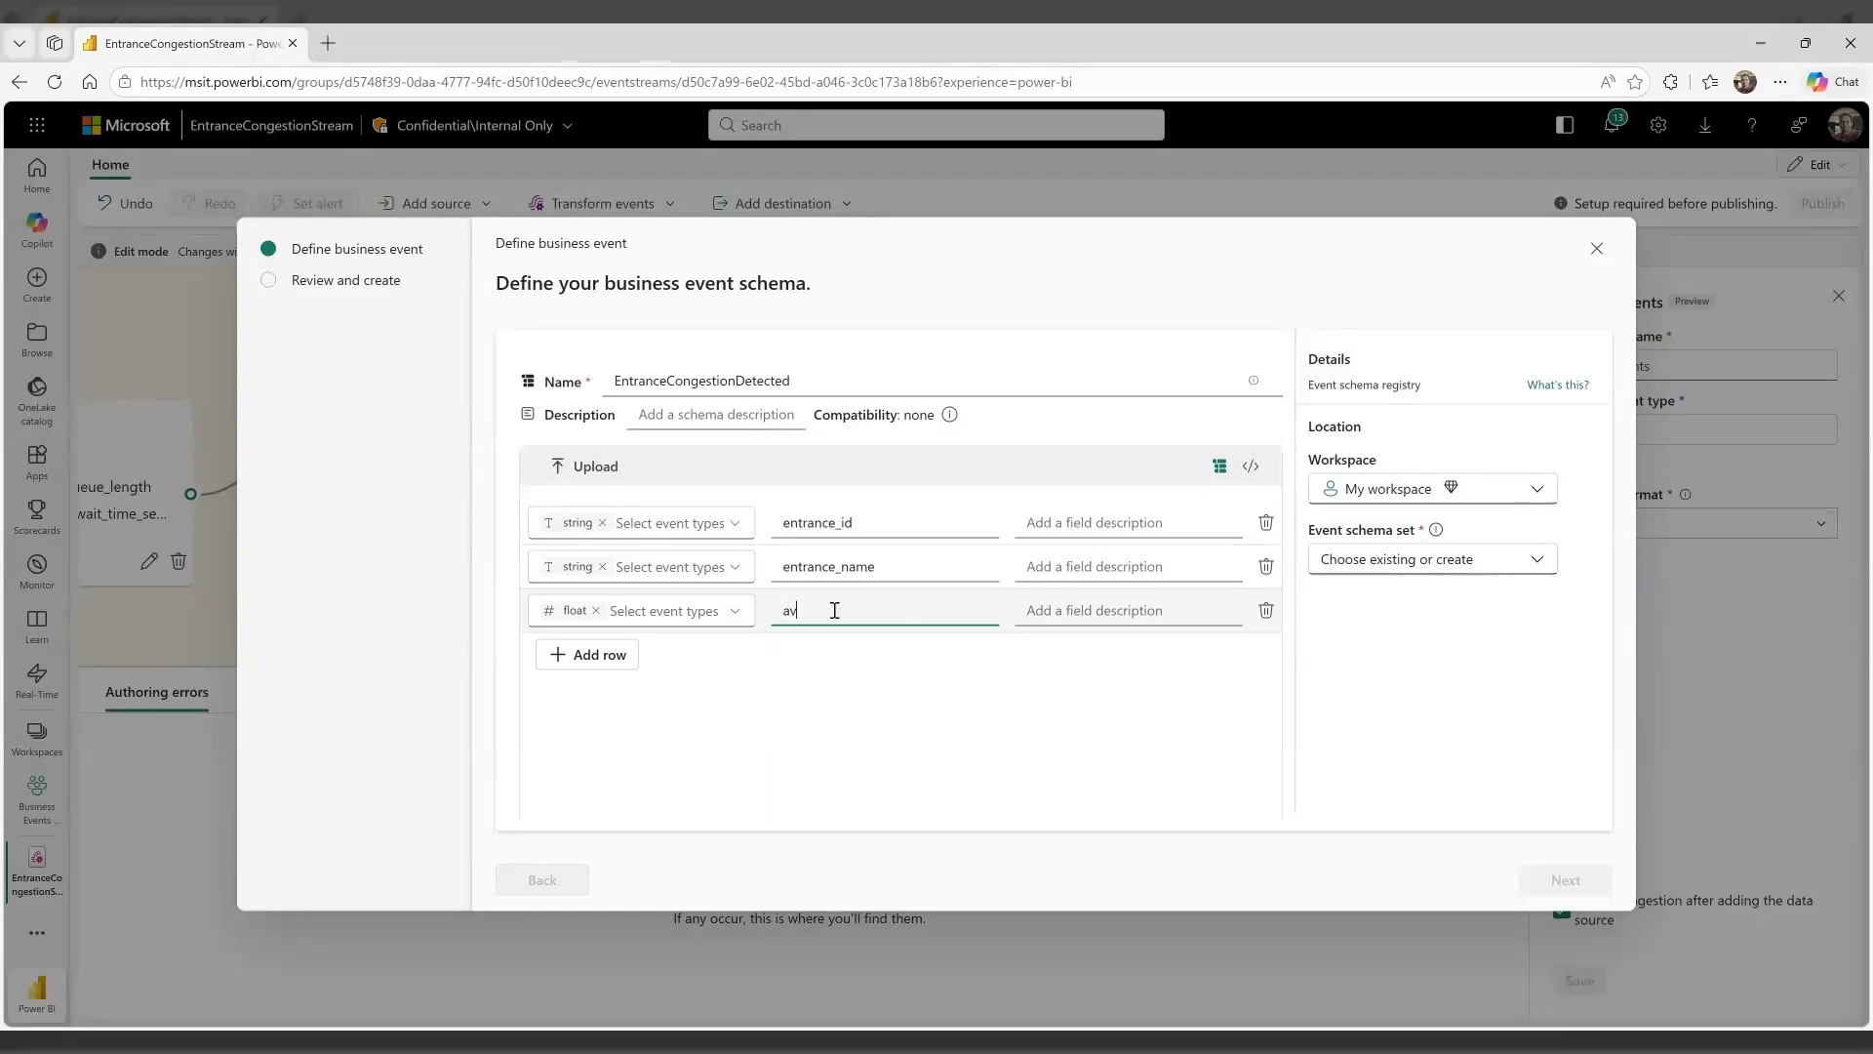
type("g_queue")
Add a float field named max_wait to the schema
left_click(613, 656)
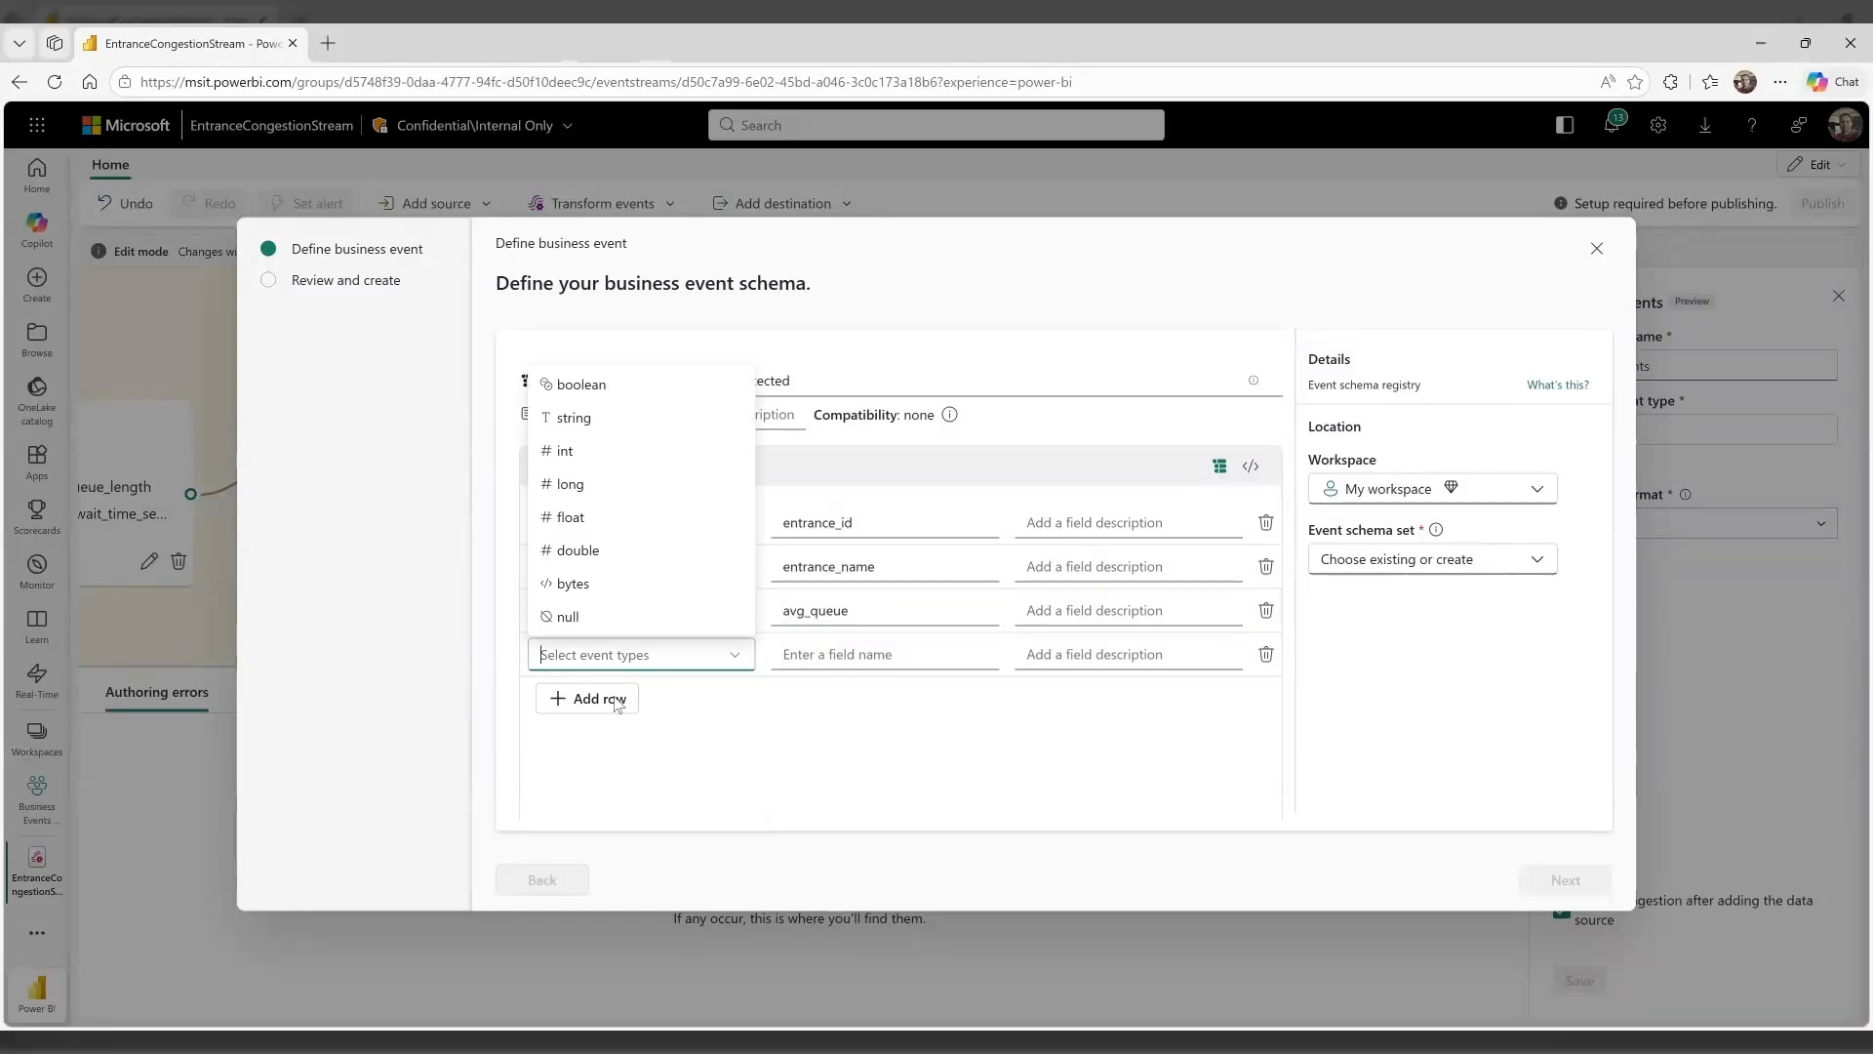
left_click(583, 517)
left_click(802, 654)
type("max_wait")
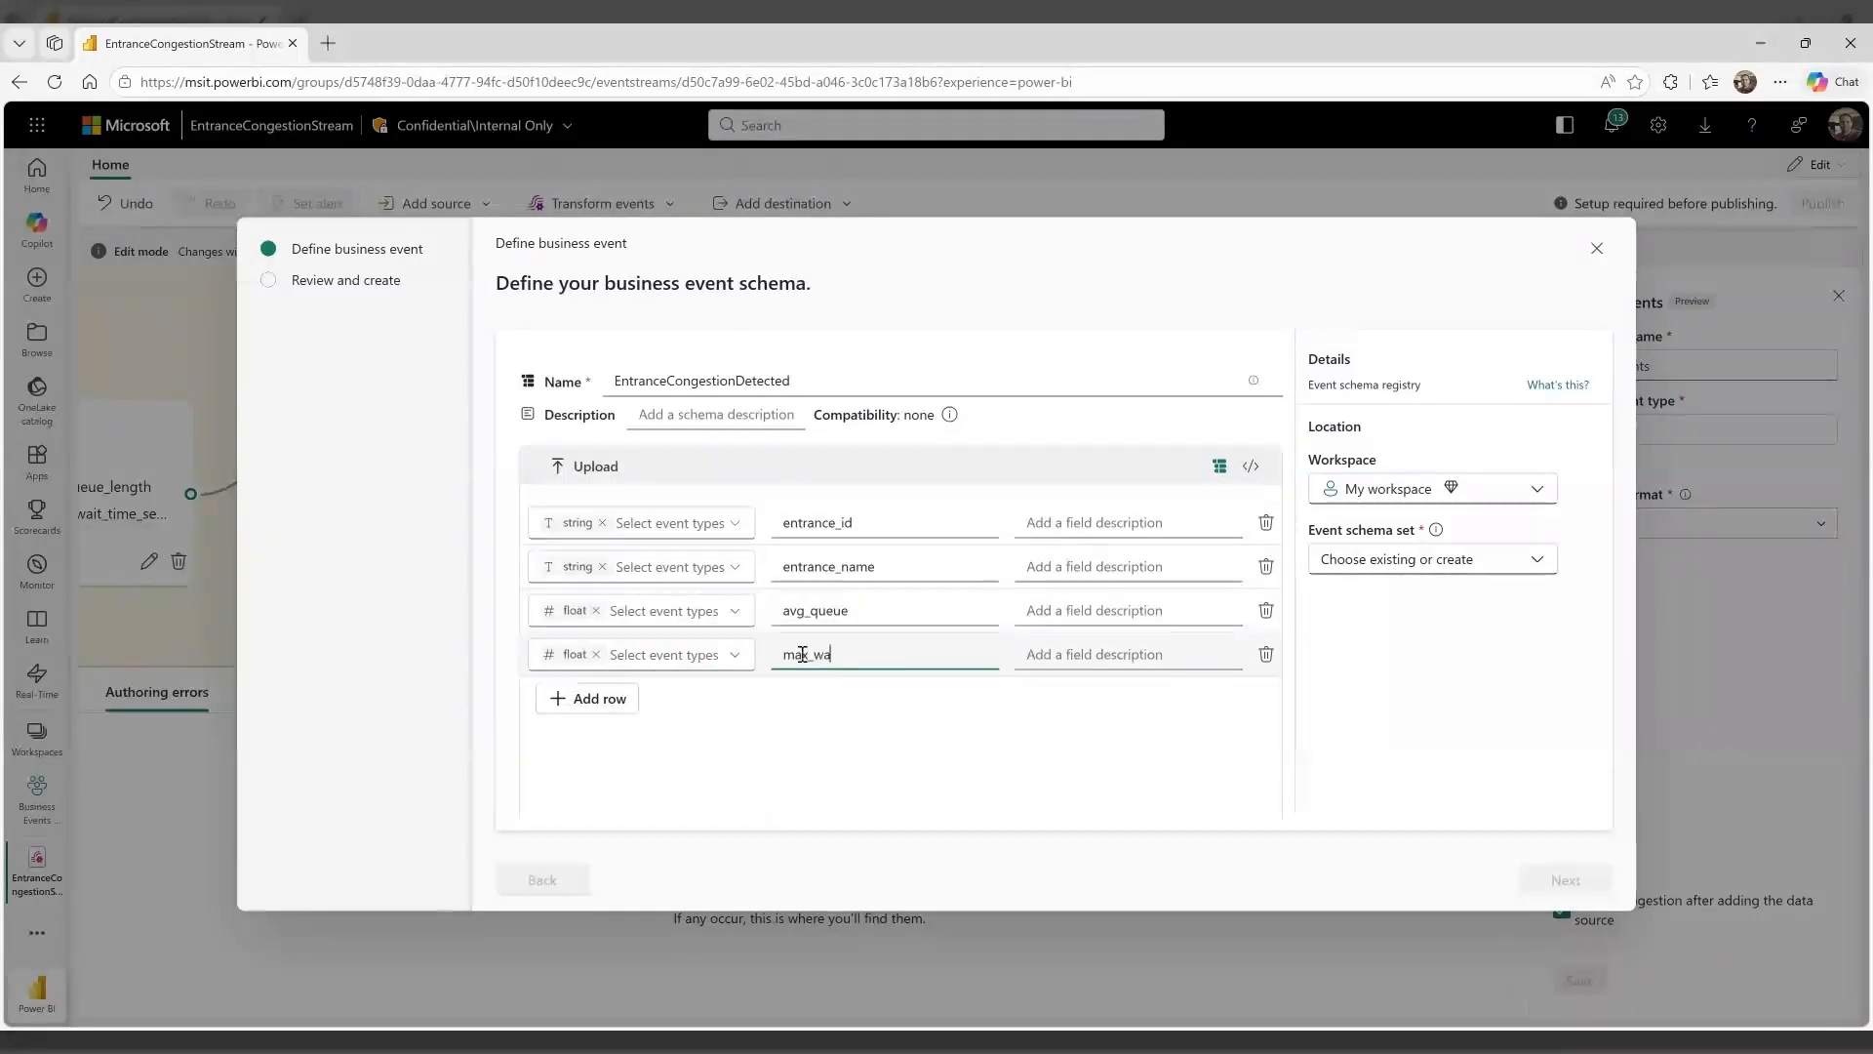
Set the schema location to the Business Events (Playground) workspace, searching for "Play"
left_click(1368, 493)
left_click(1481, 528)
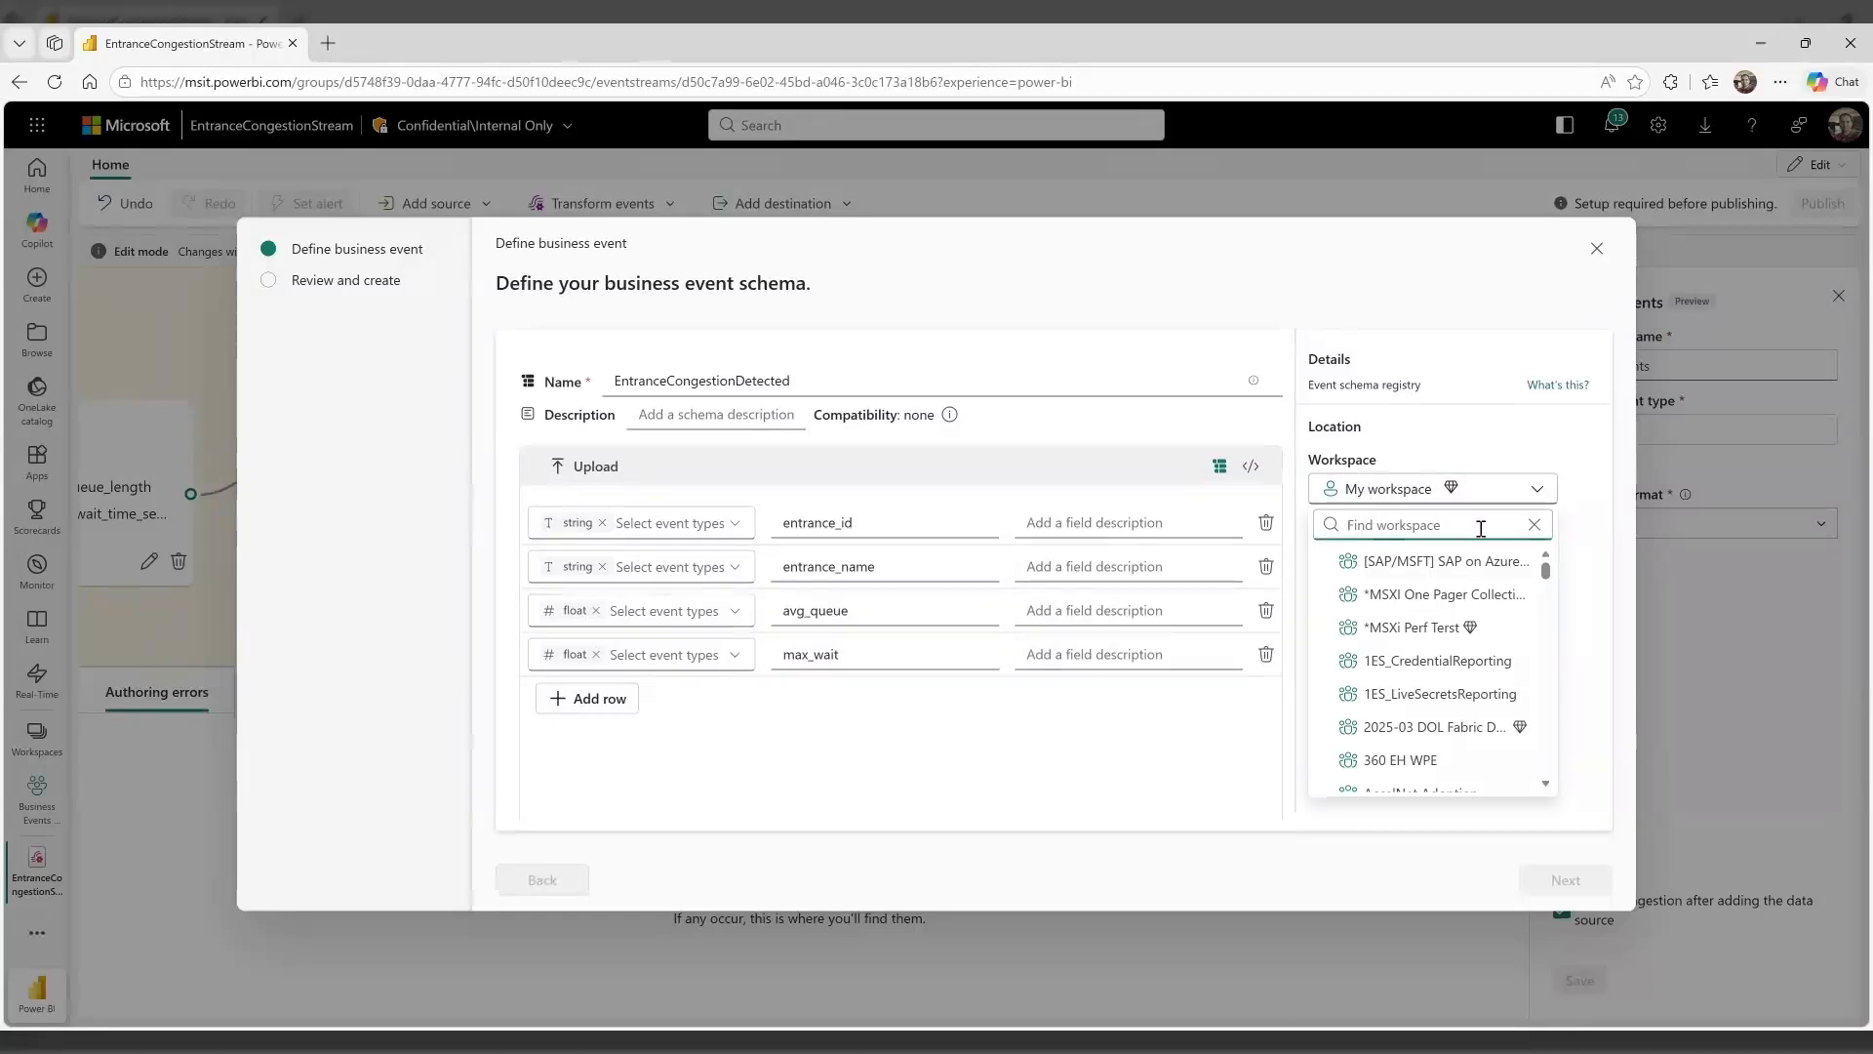
type("Play")
left_click(1470, 558)
Choose to create a new event schema set and name it StadiumSchemaSet
left_click(1471, 564)
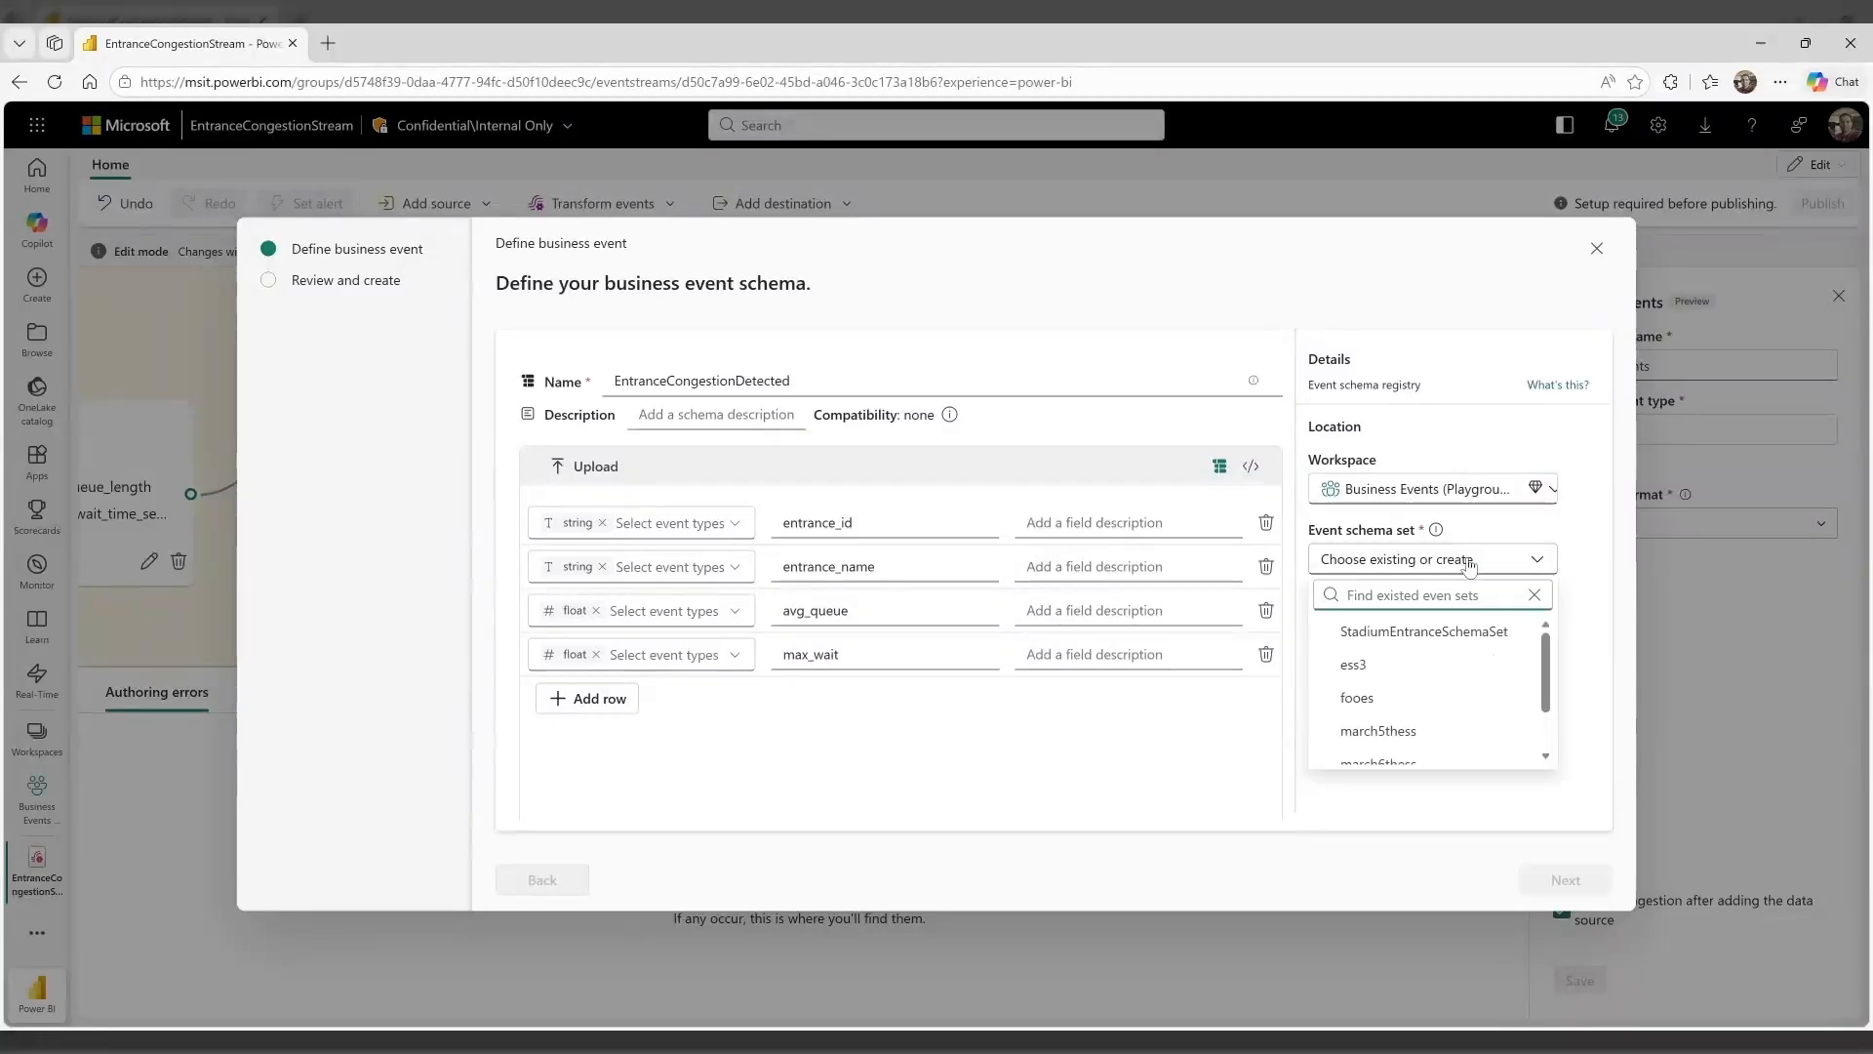
scroll(1434, 692, "down", 3)
left_click(1469, 753)
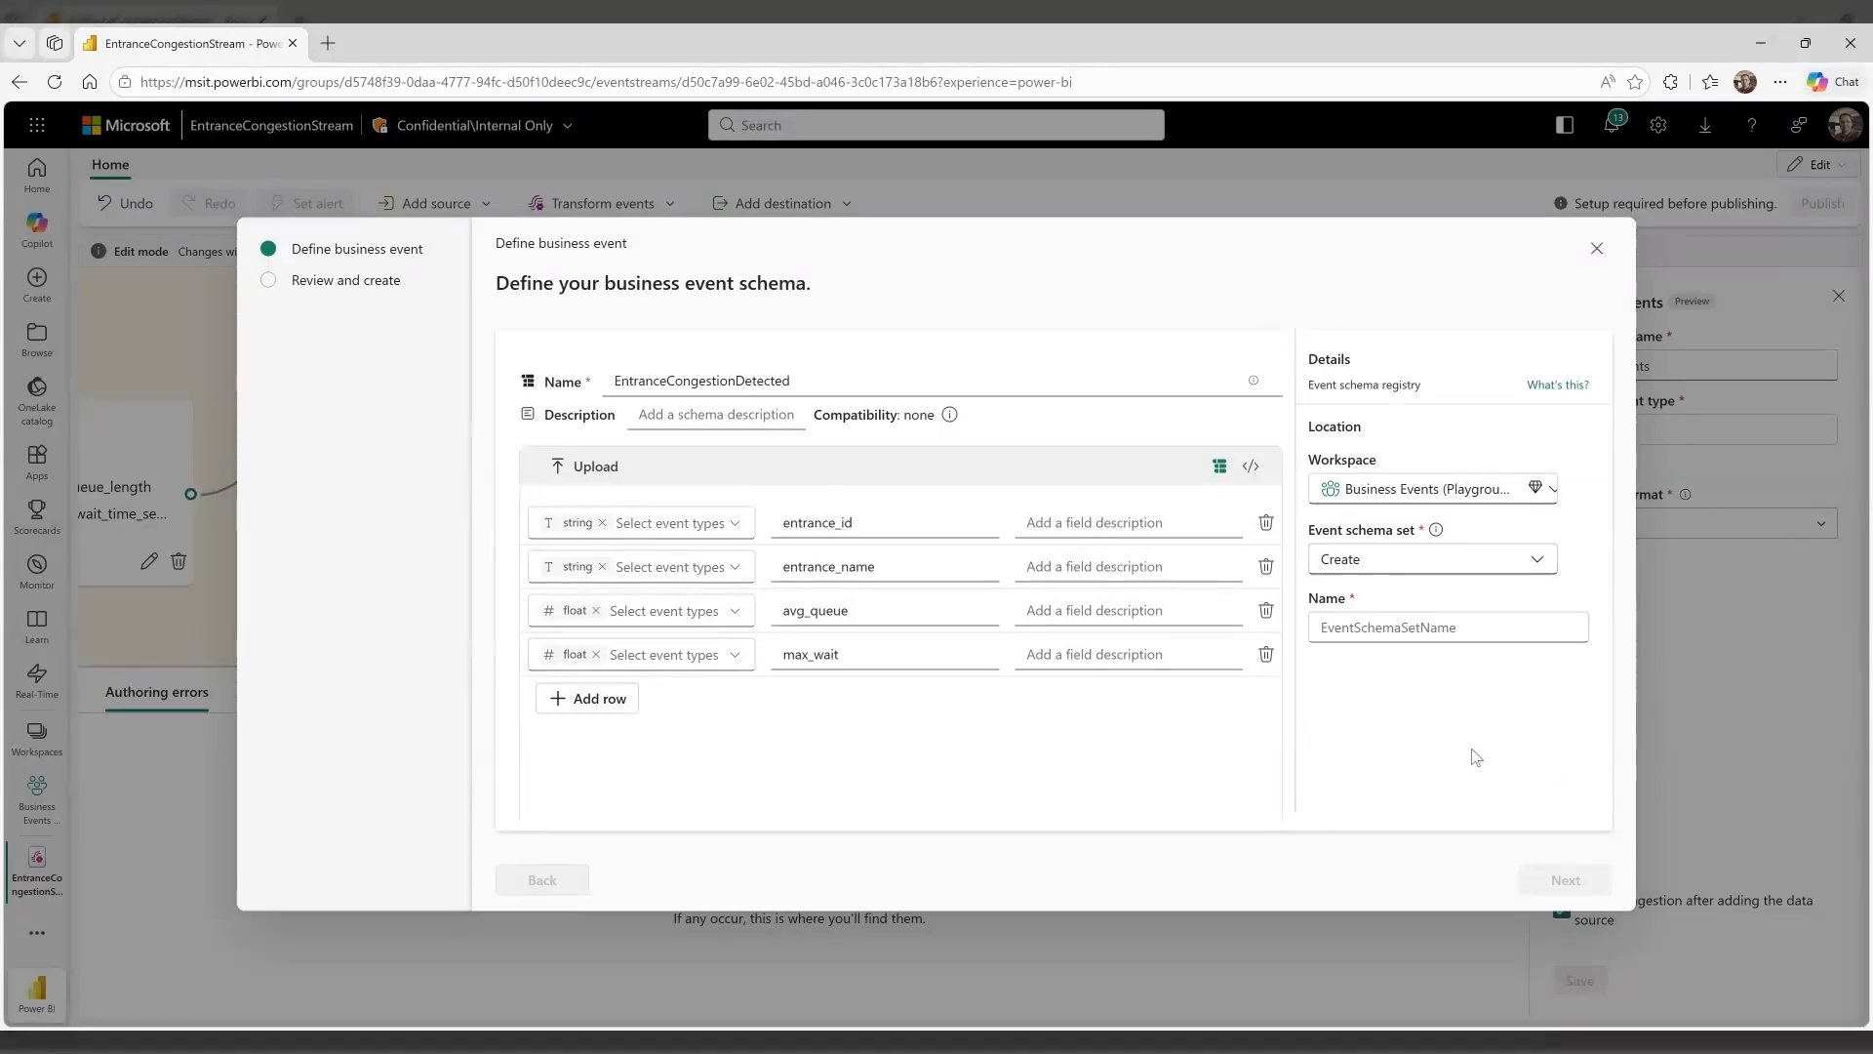
type("Stadium")
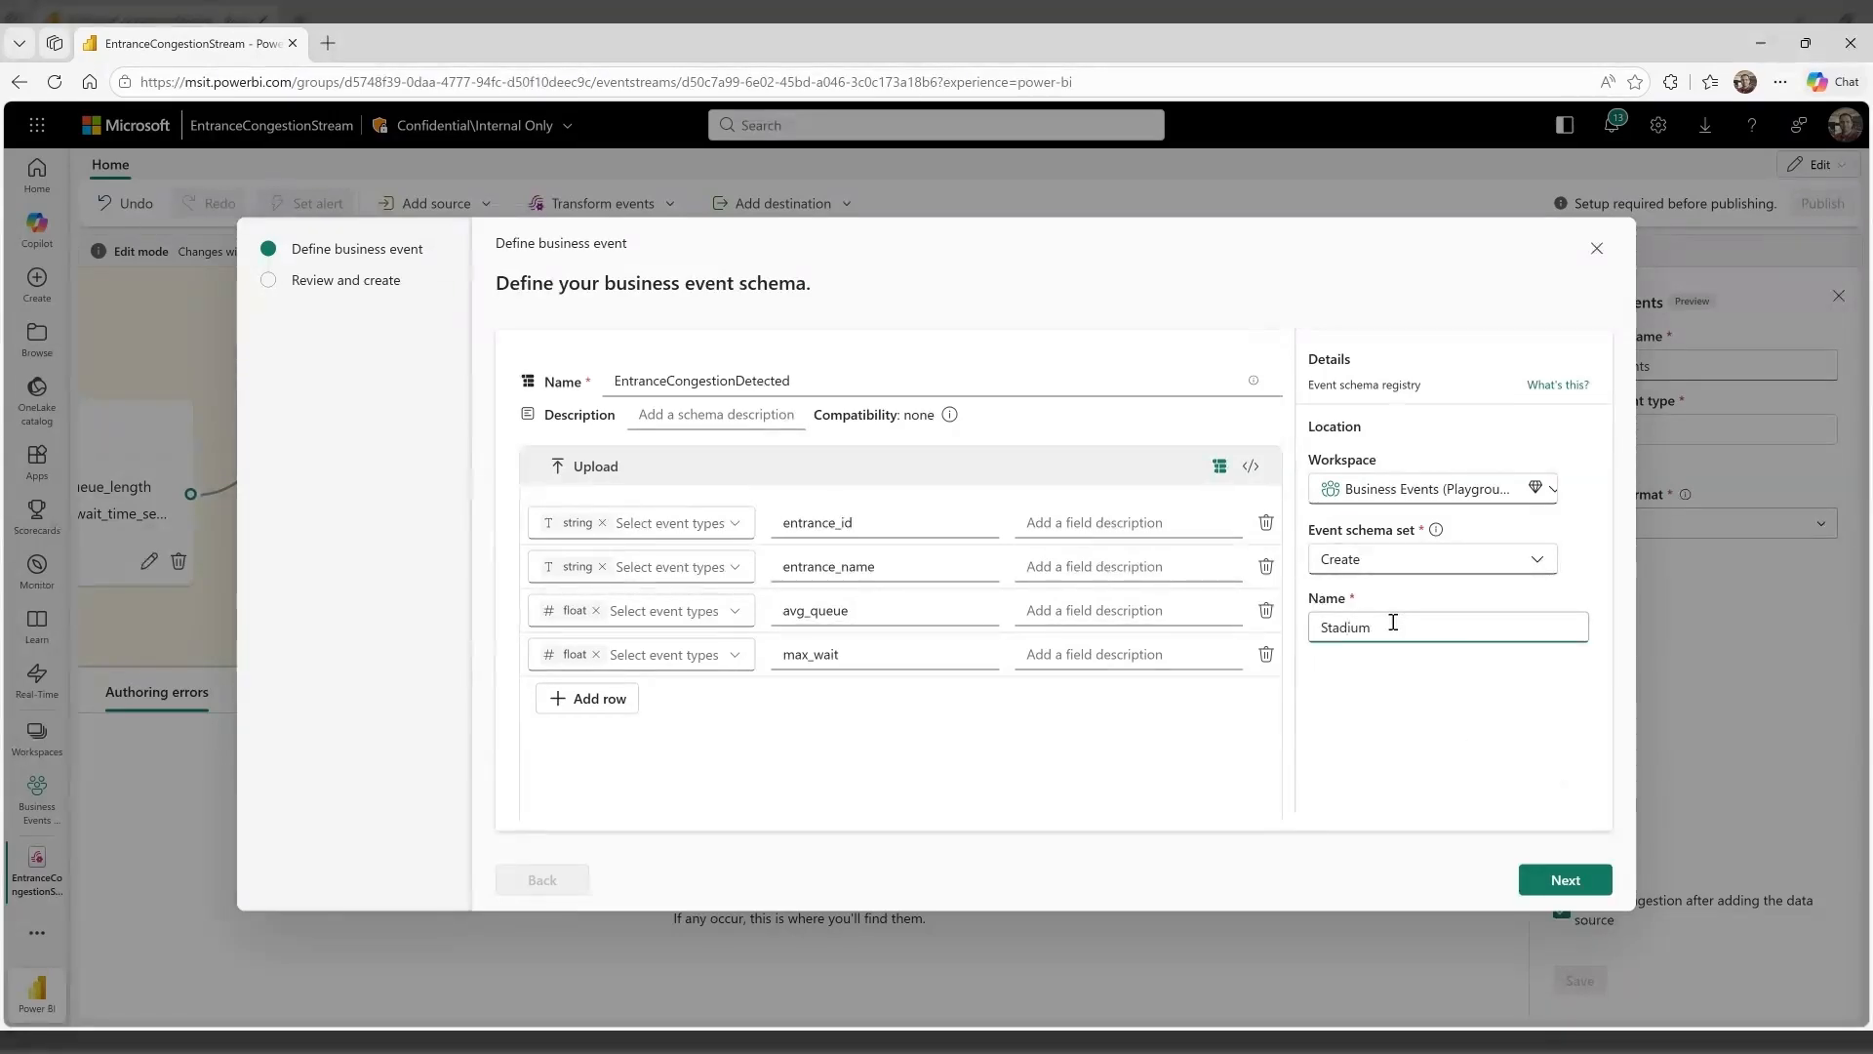
type("SchemaSet")
Review and create the business event, and save the BusinessEvents destination
left_click(1544, 878)
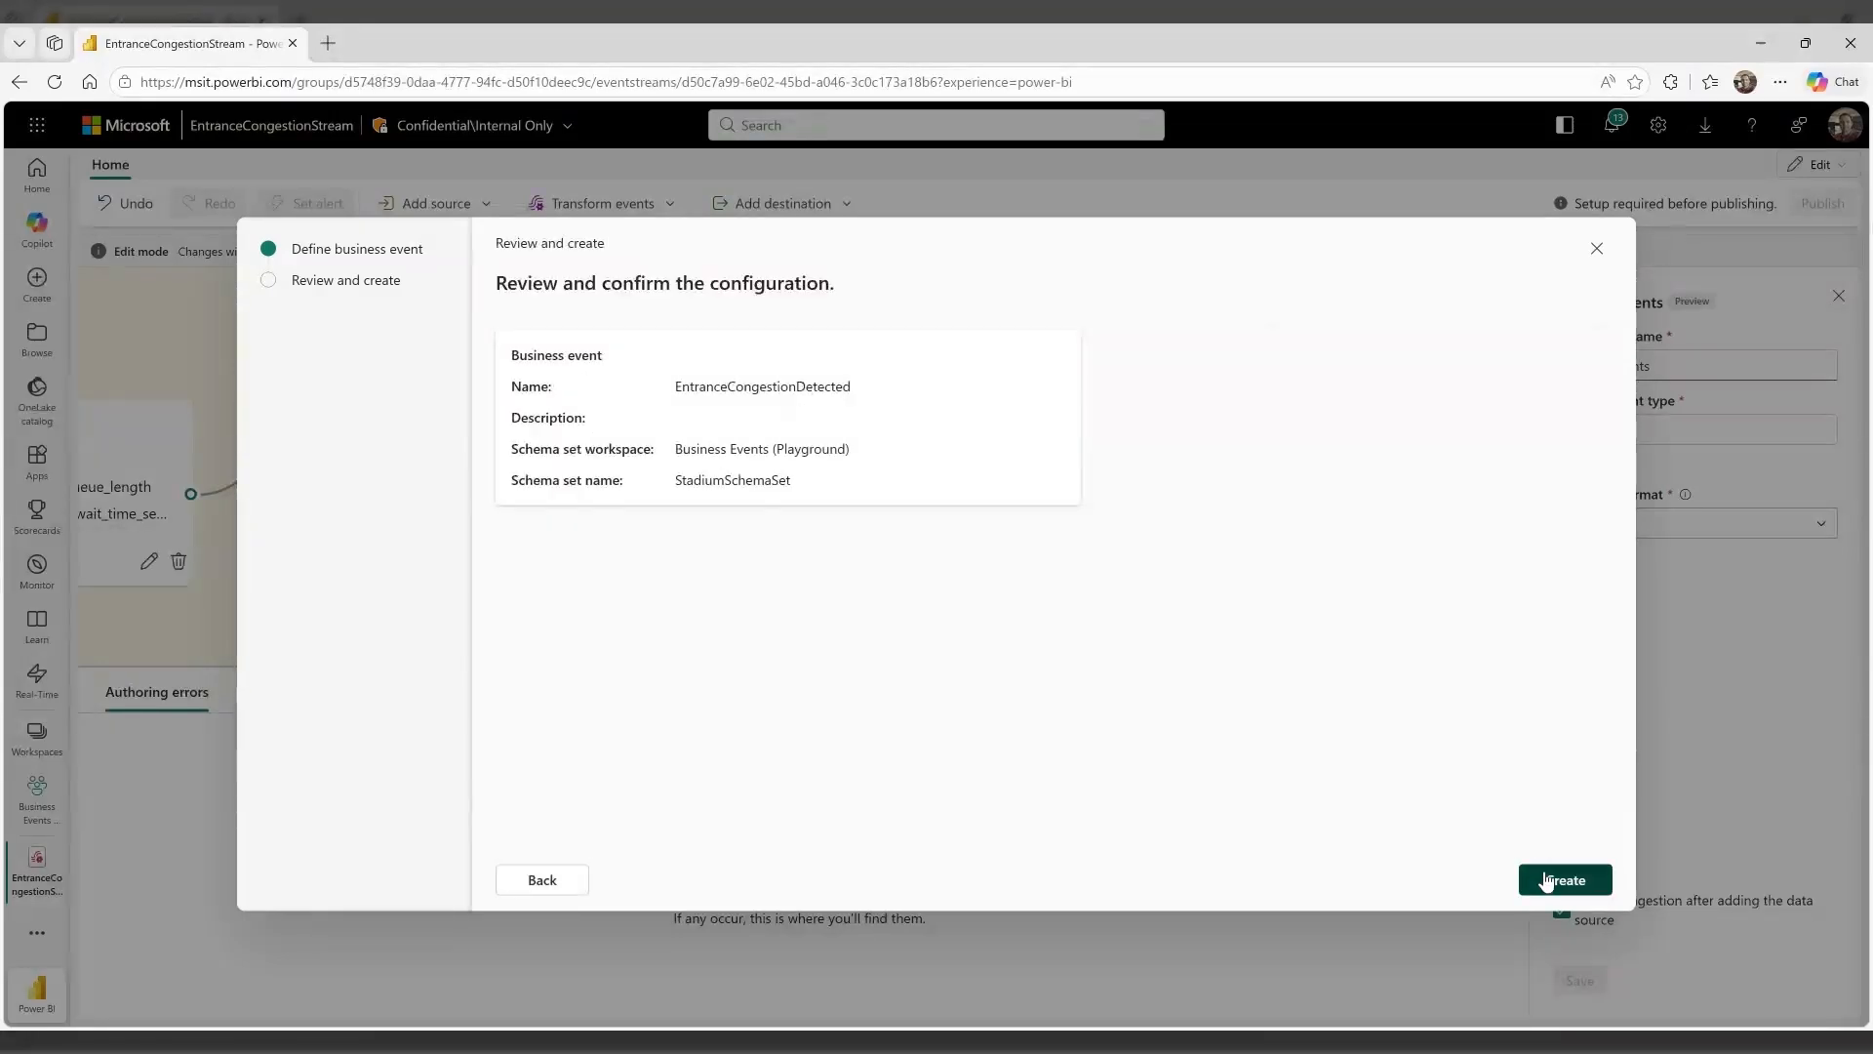
left_click(1543, 876)
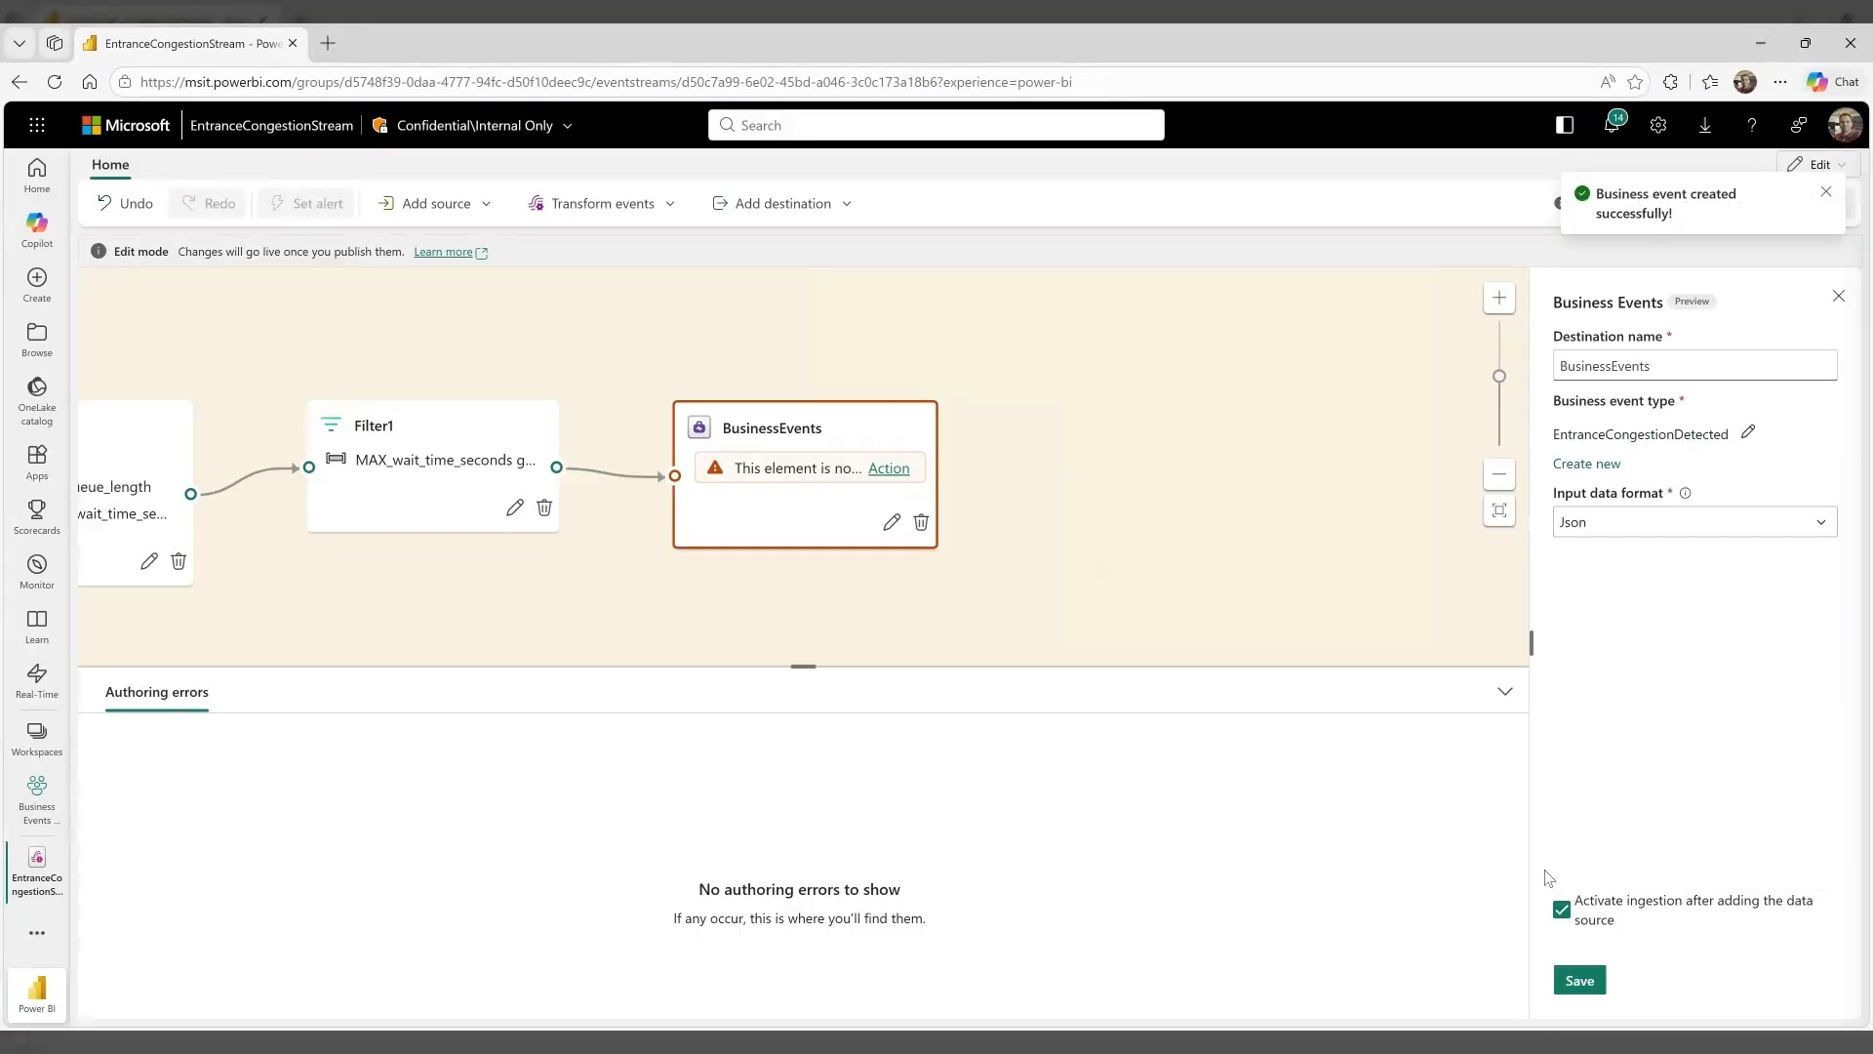
left_click(1579, 980)
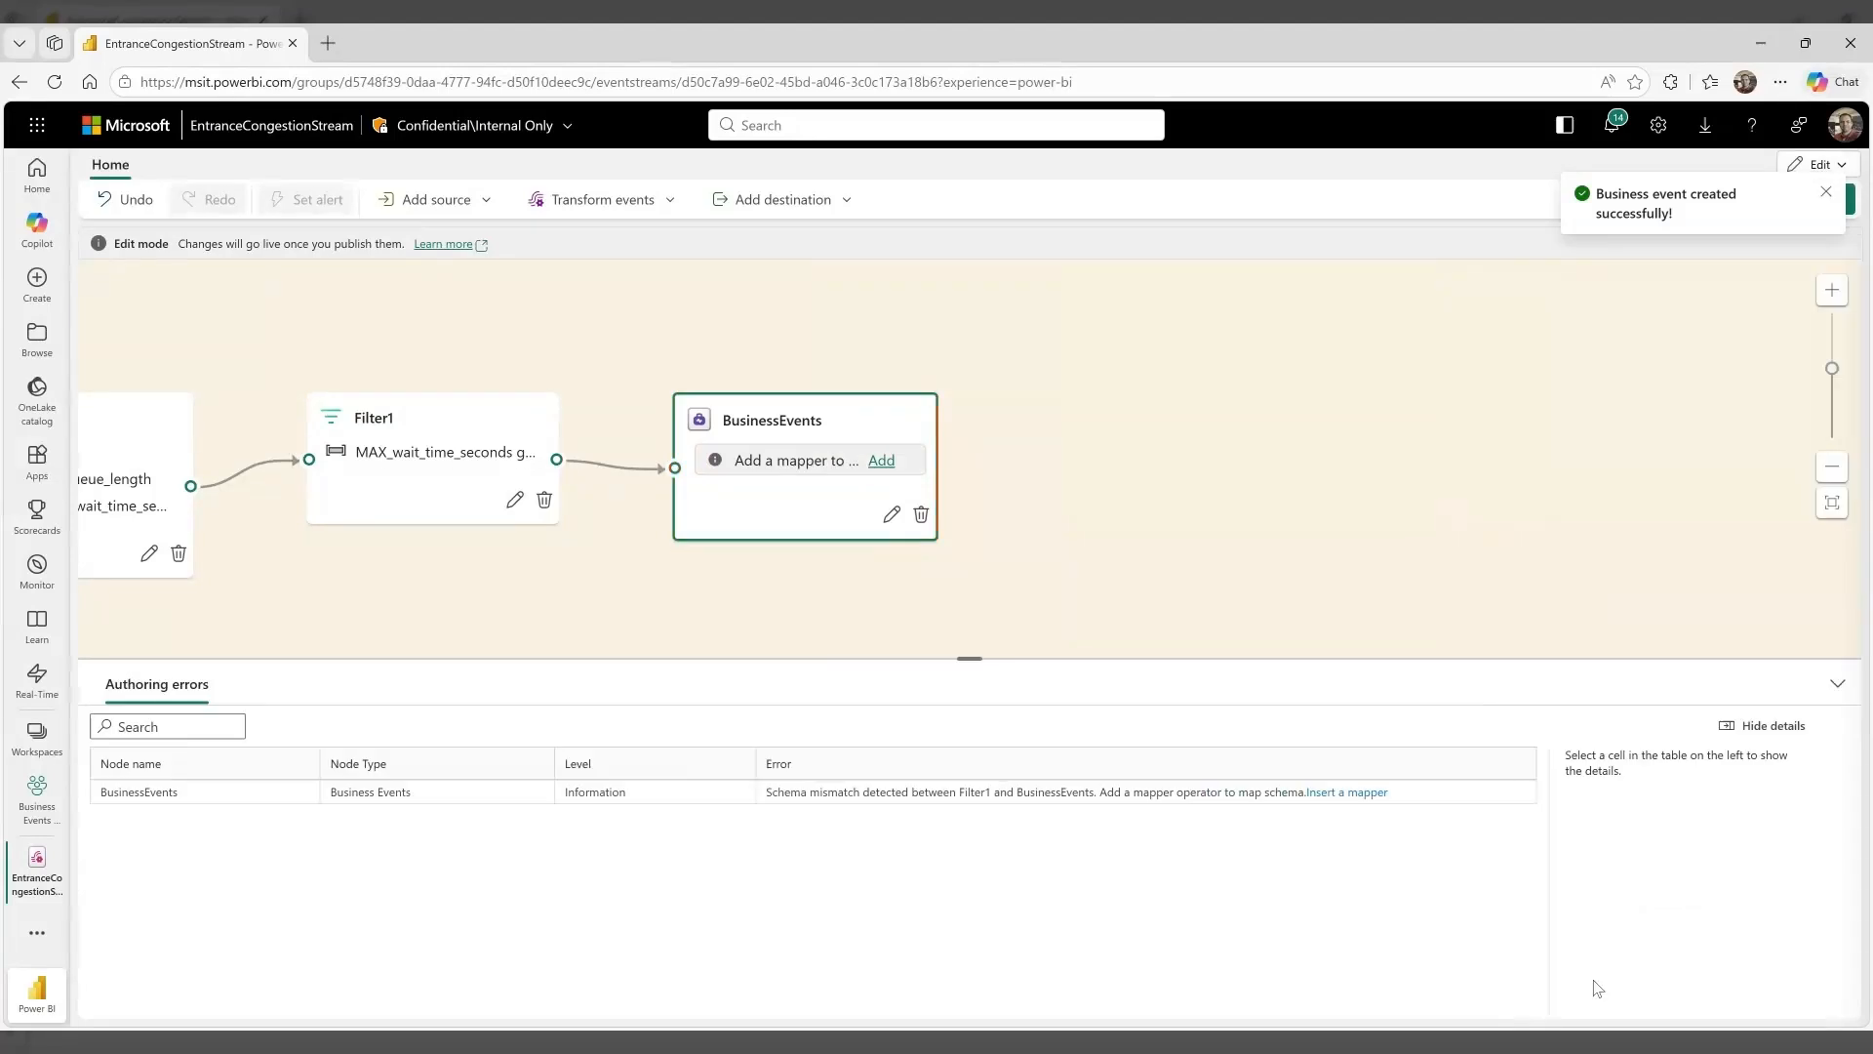
Add a mapper before the BusinessEvents destination and map entrance_id and entrance_name to the destination fields of the same names
left_click(883, 460)
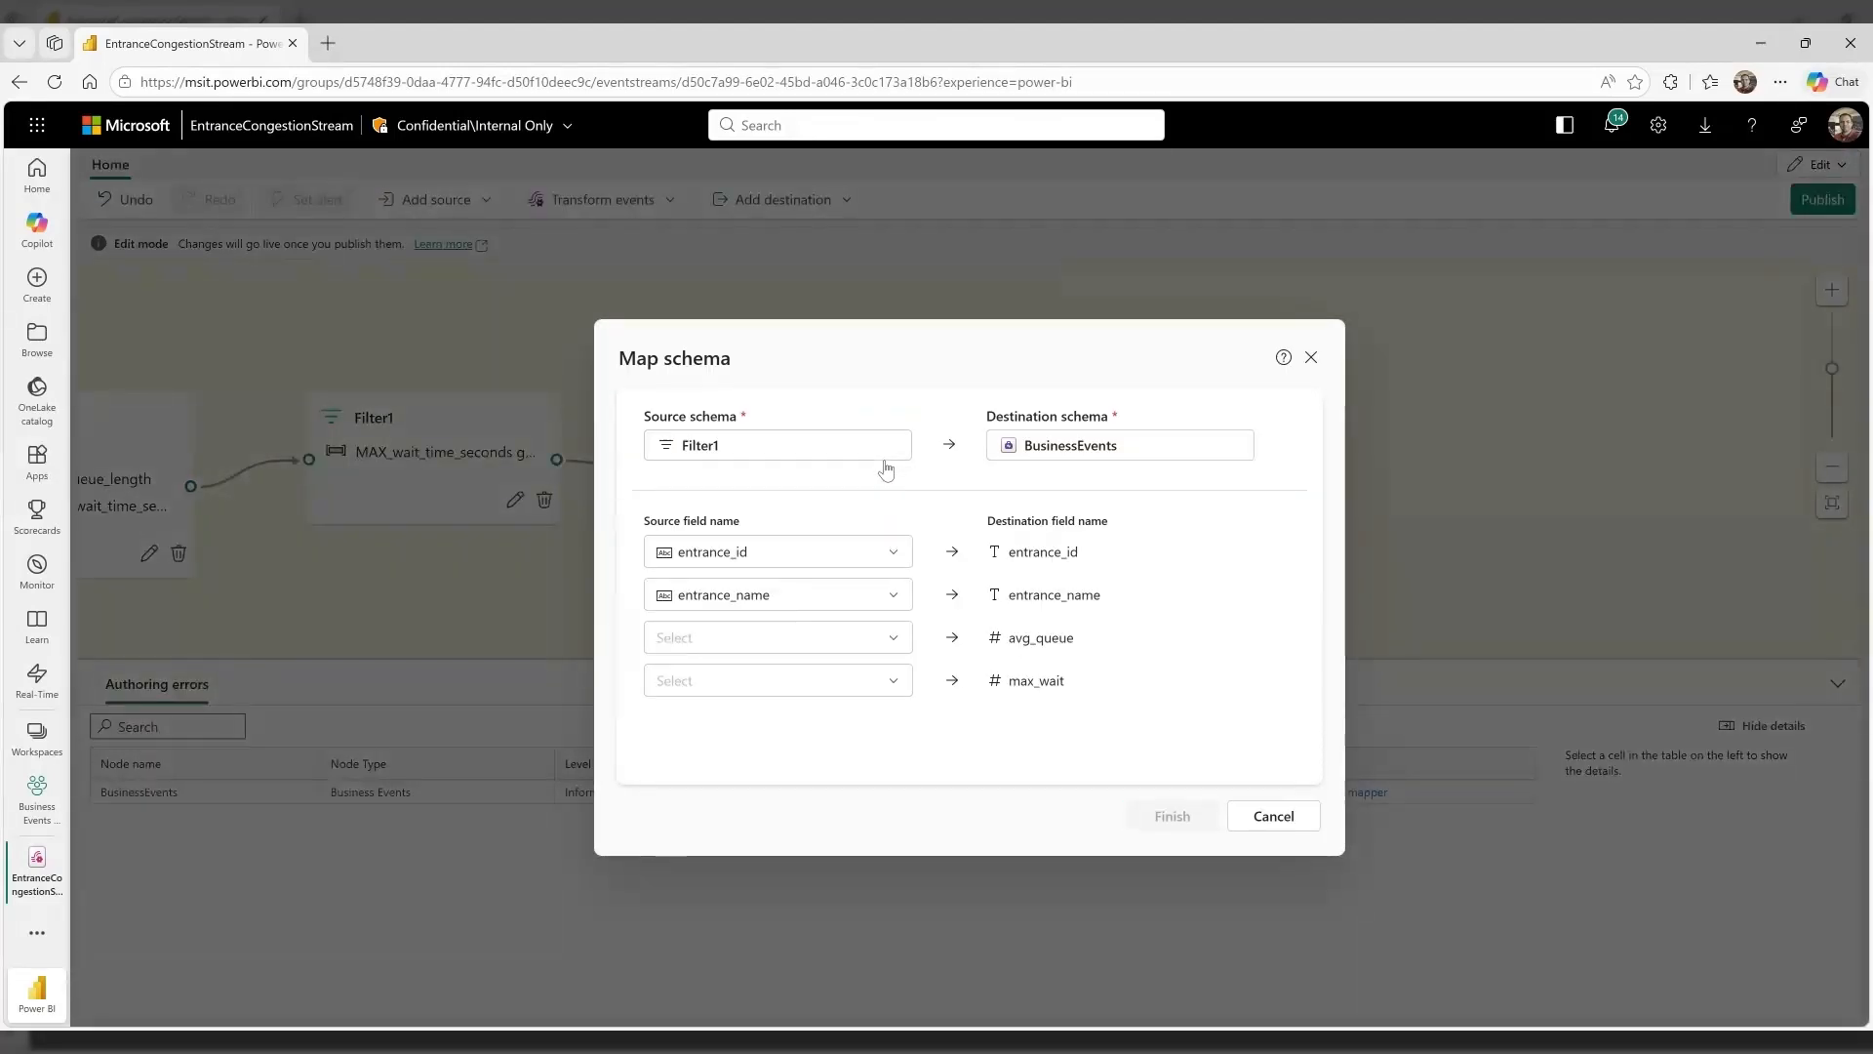
left_click(854, 552)
left_click(793, 646)
left_click(841, 597)
left_click(815, 724)
Map AVG_queue_length to avg_queue and MAX_wait_time_seconds to max_wait, and finish the schema mapping
left_click(839, 639)
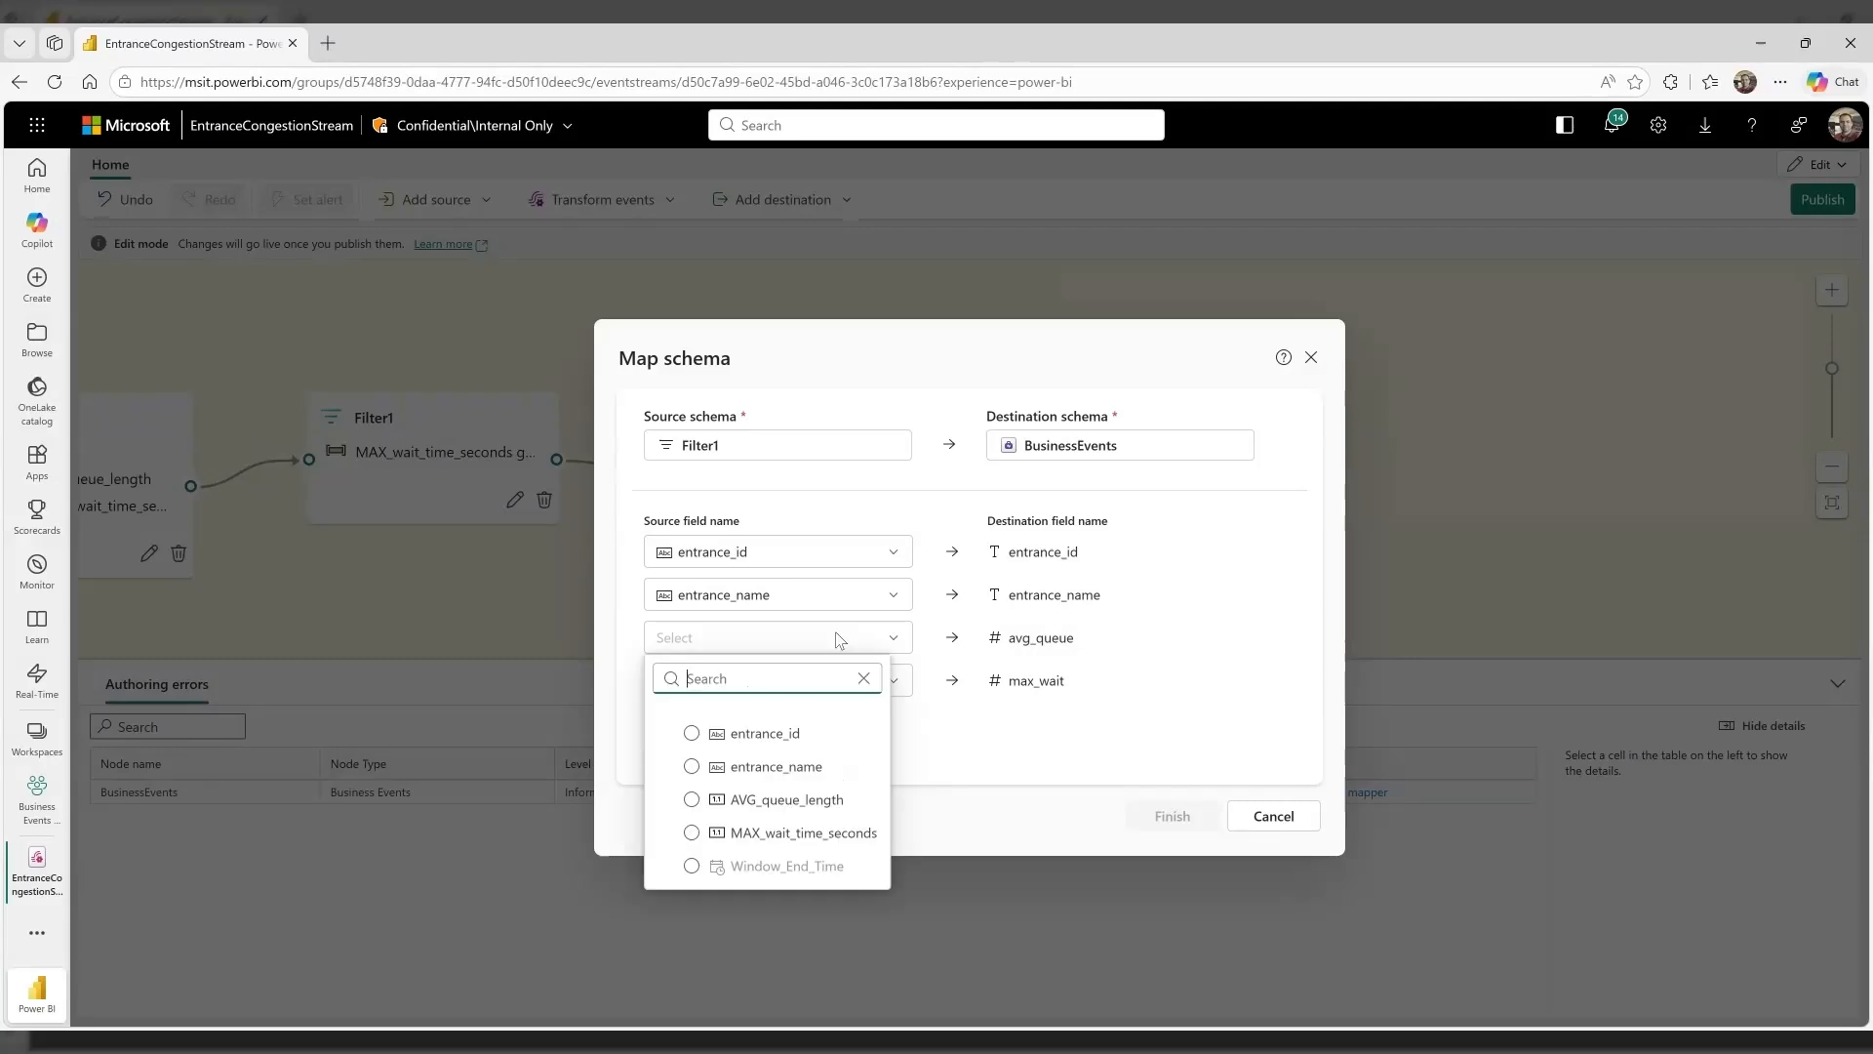
left_click(816, 800)
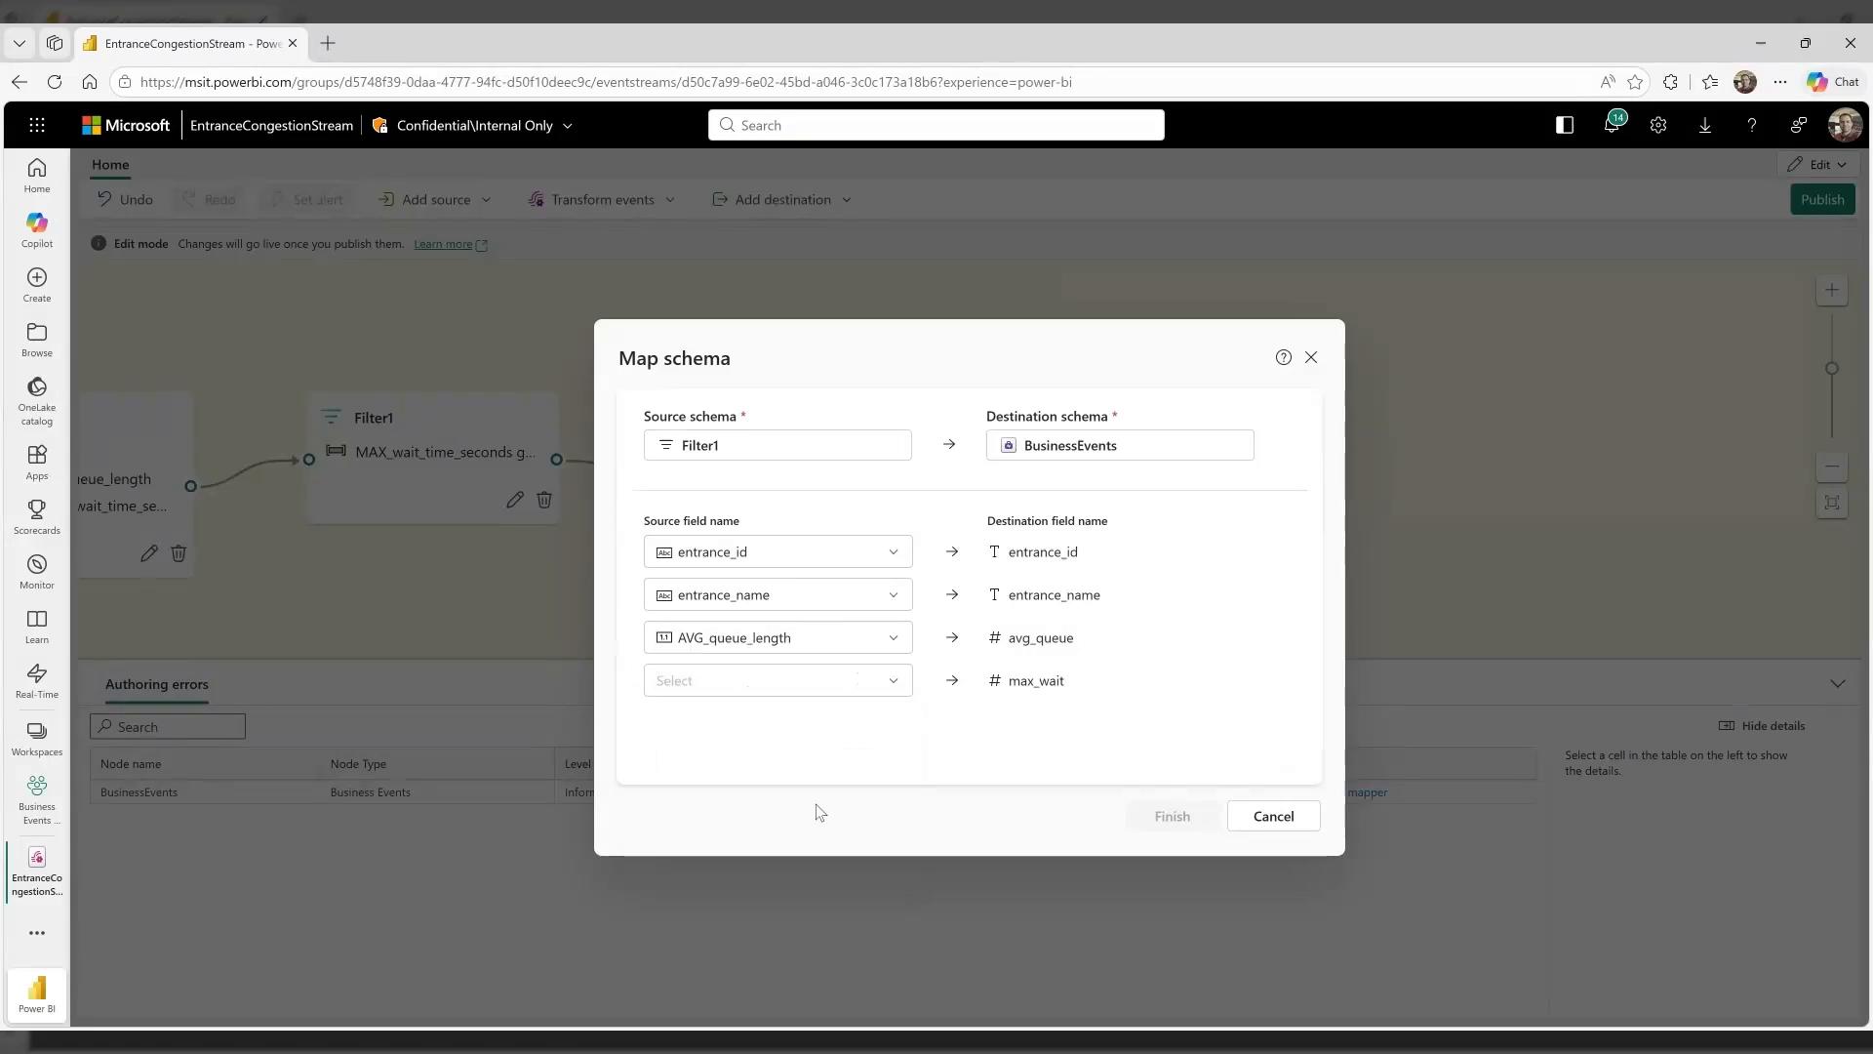
left_click(806, 681)
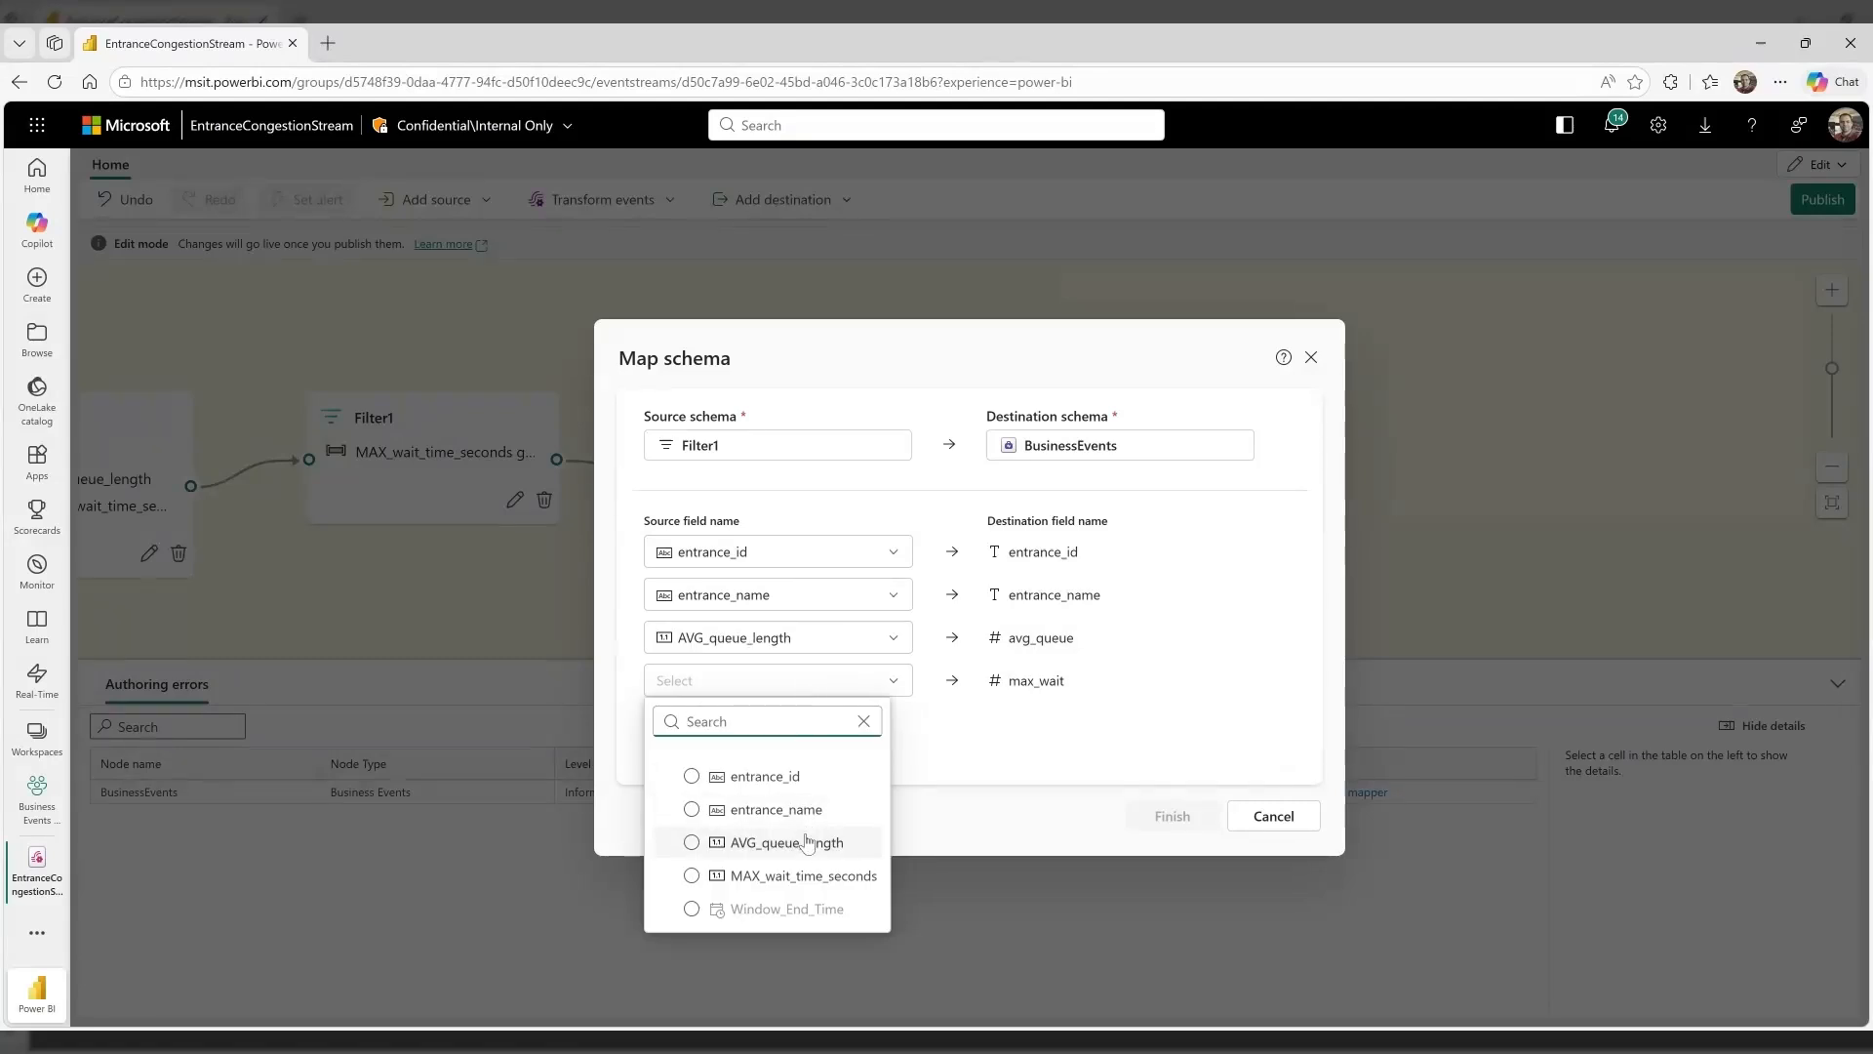
left_click(806, 876)
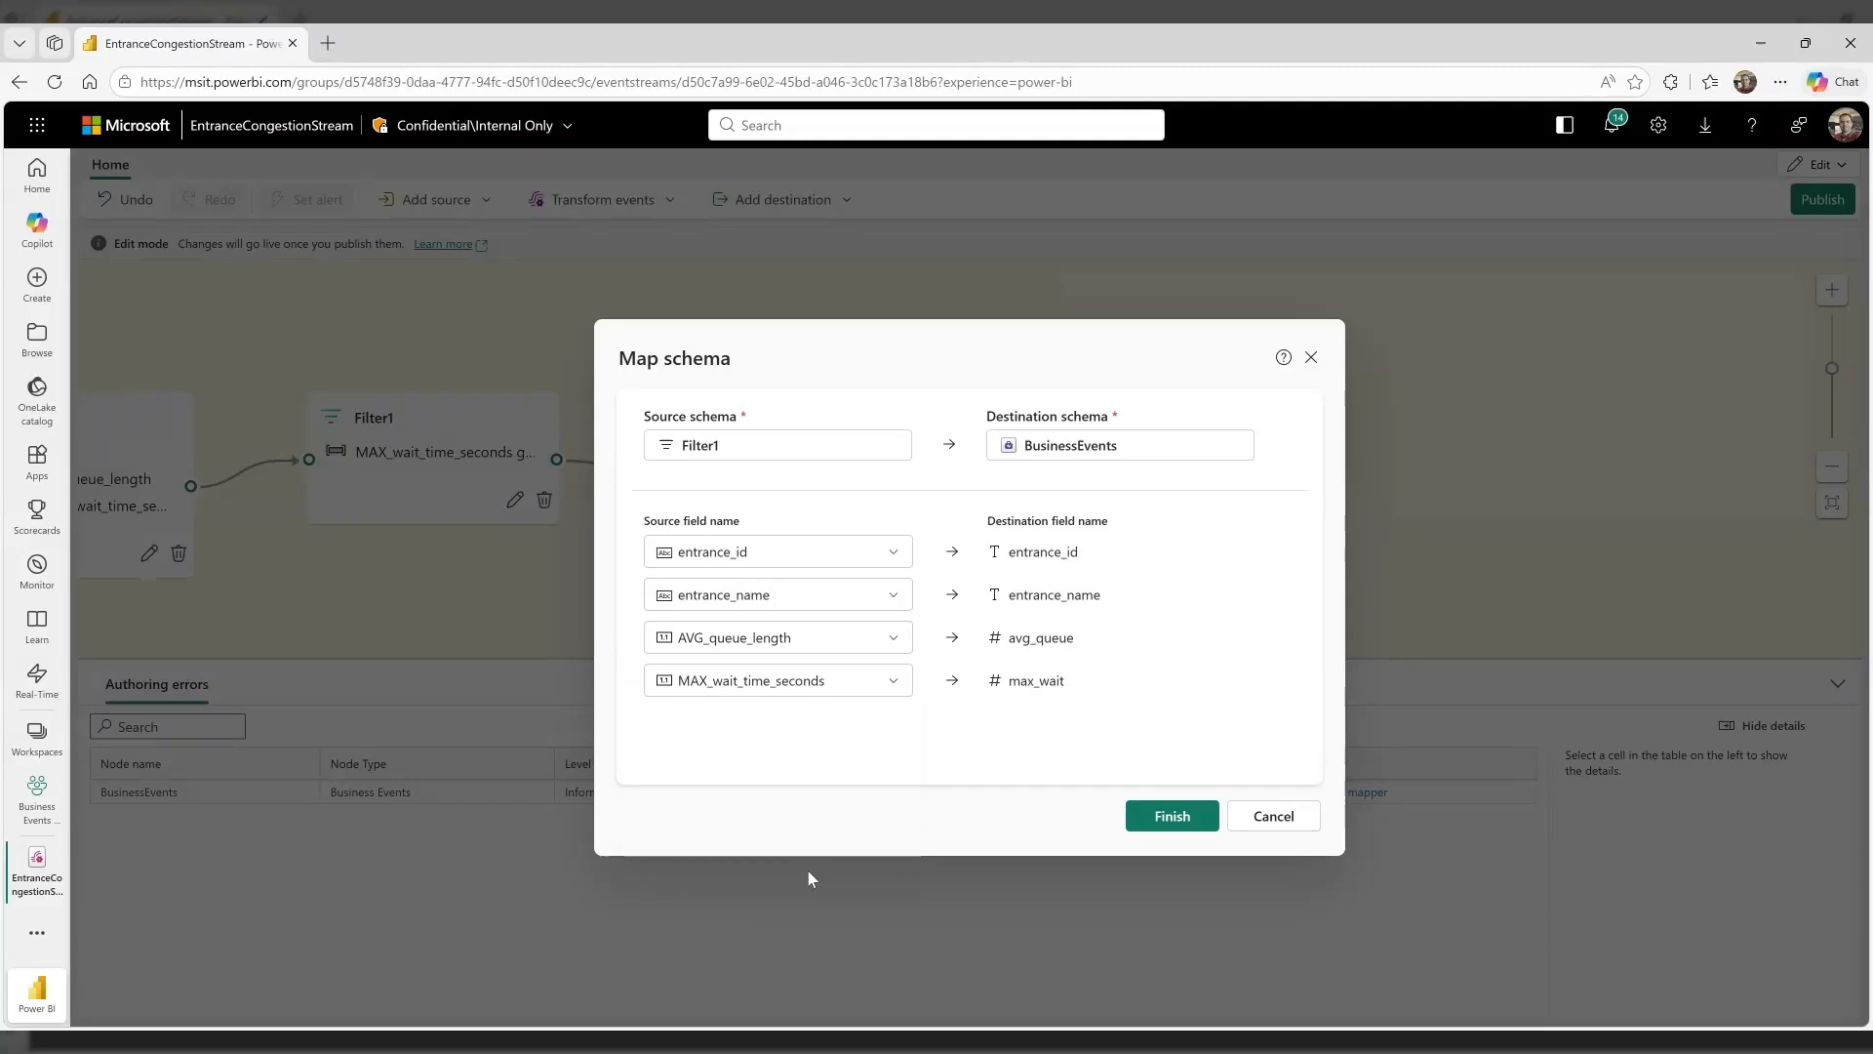
left_click(1159, 829)
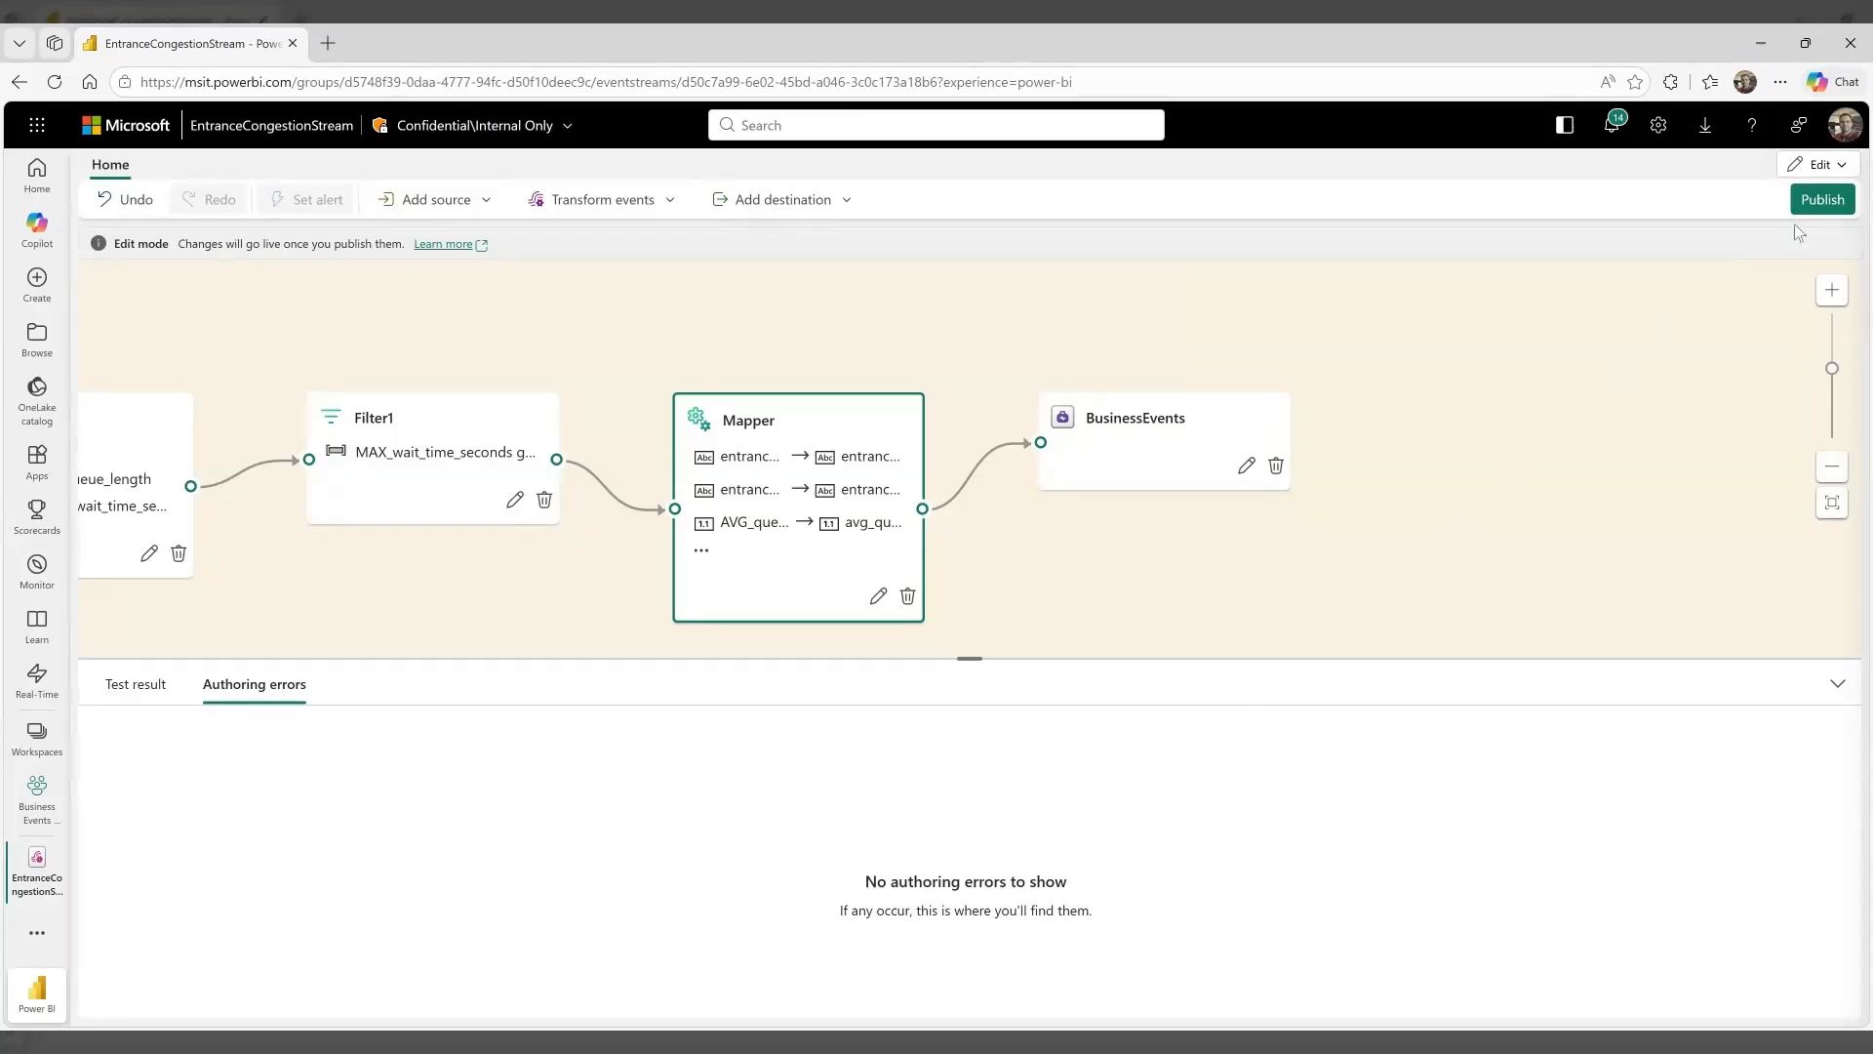
Publish the eventstream and select its source node
left_click(1819, 201)
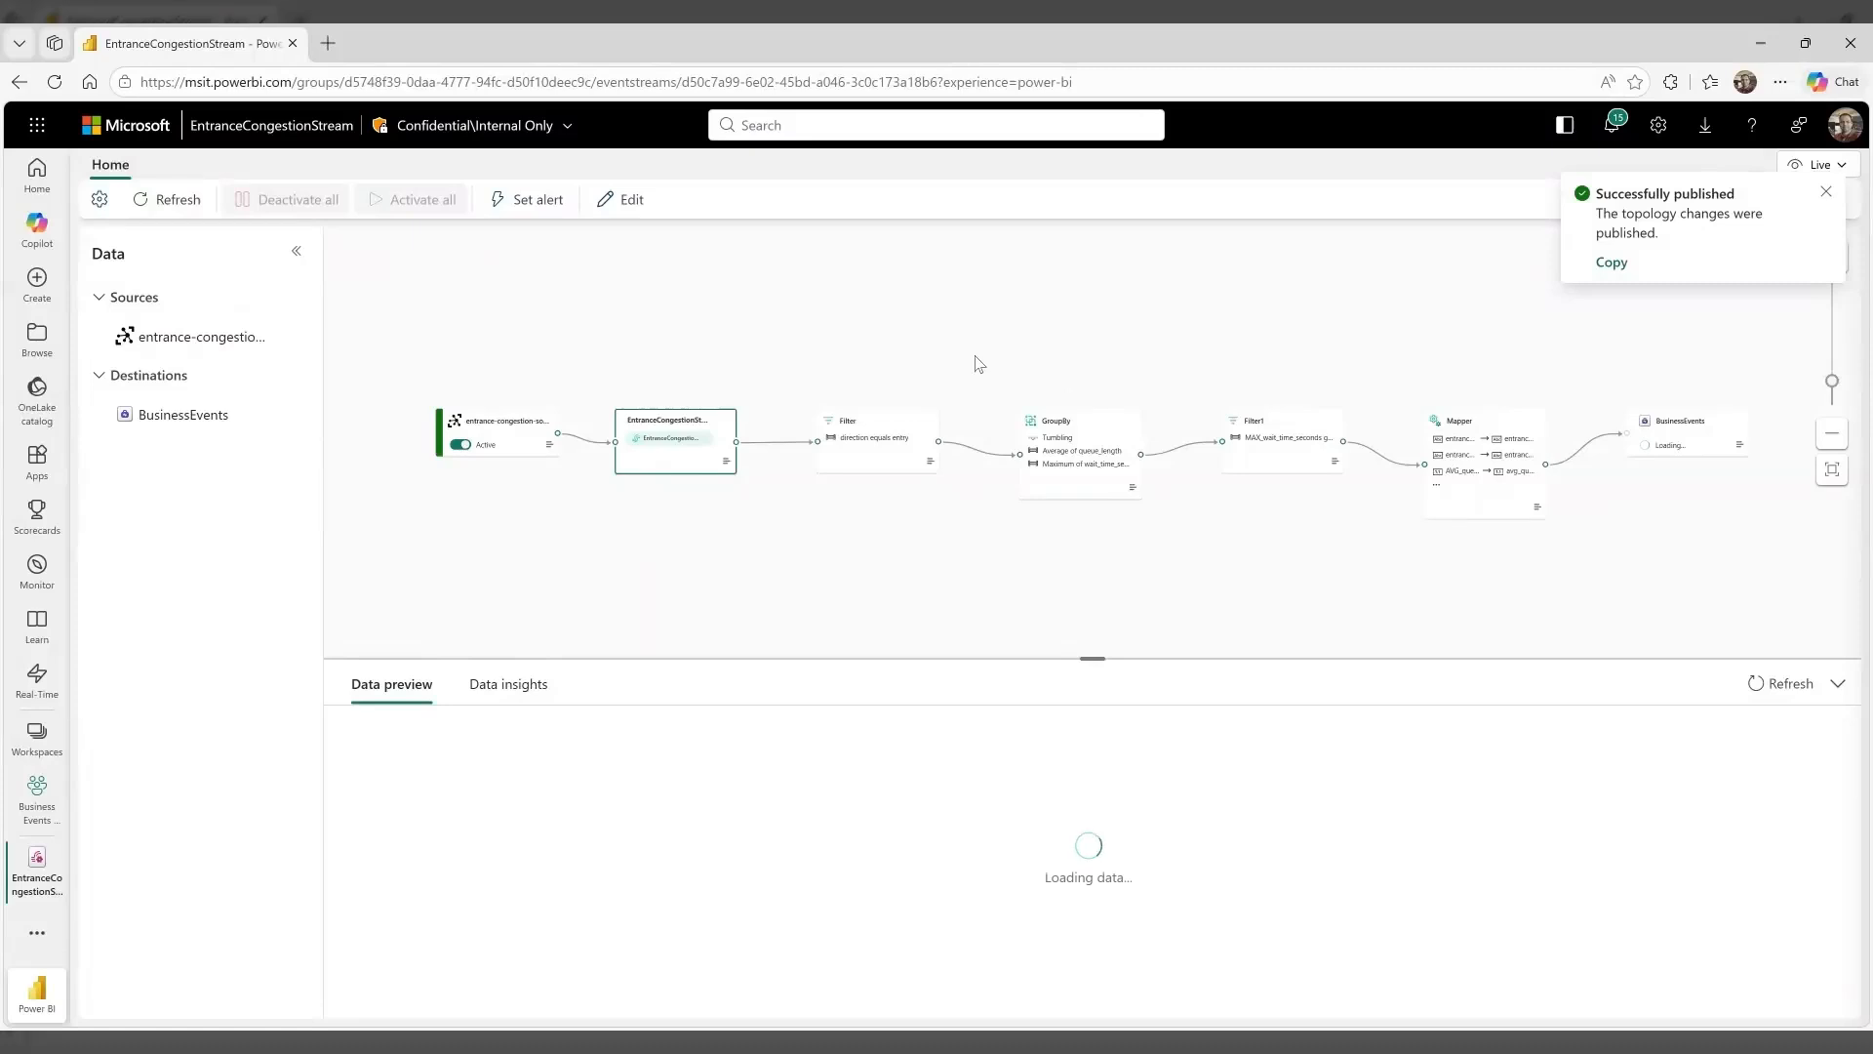
left_click(505, 427)
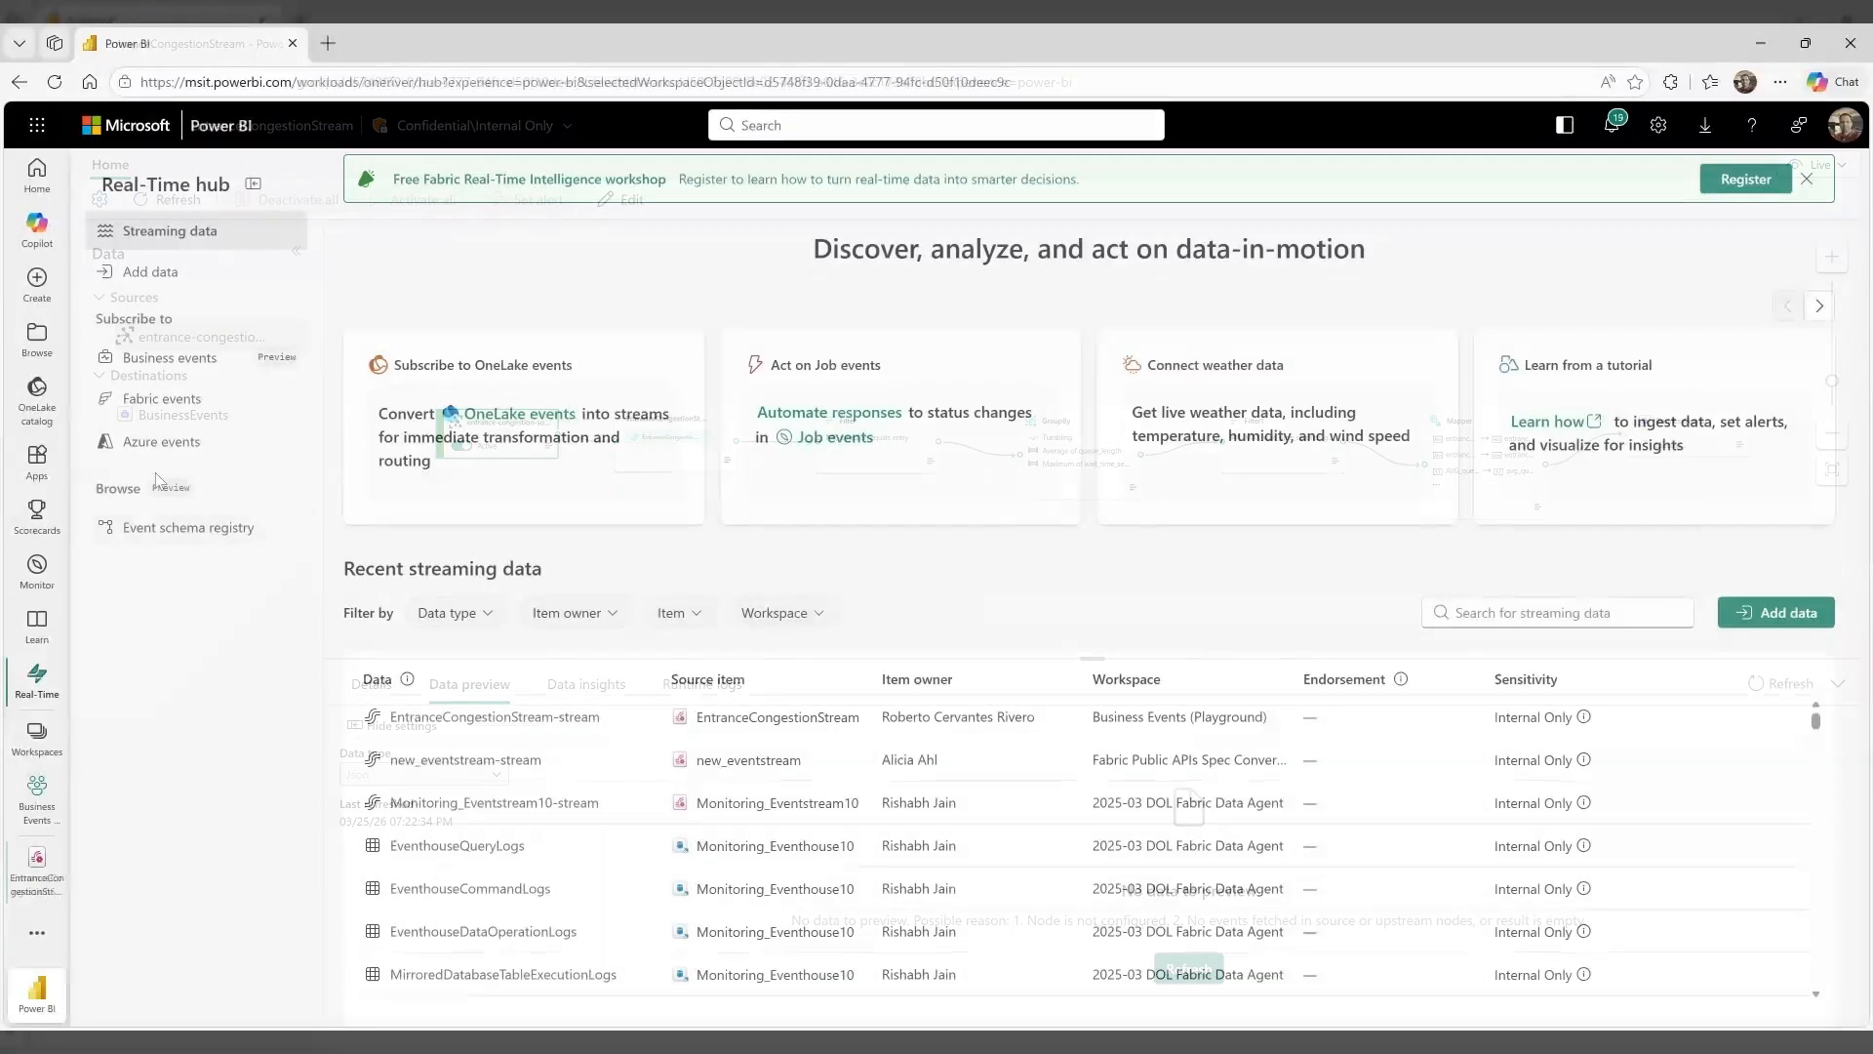
Open the EntranceCongestionDetected business event in the Real-Time hub and start adding a consumer with an alert rule
left_click(156, 363)
left_click(498, 360)
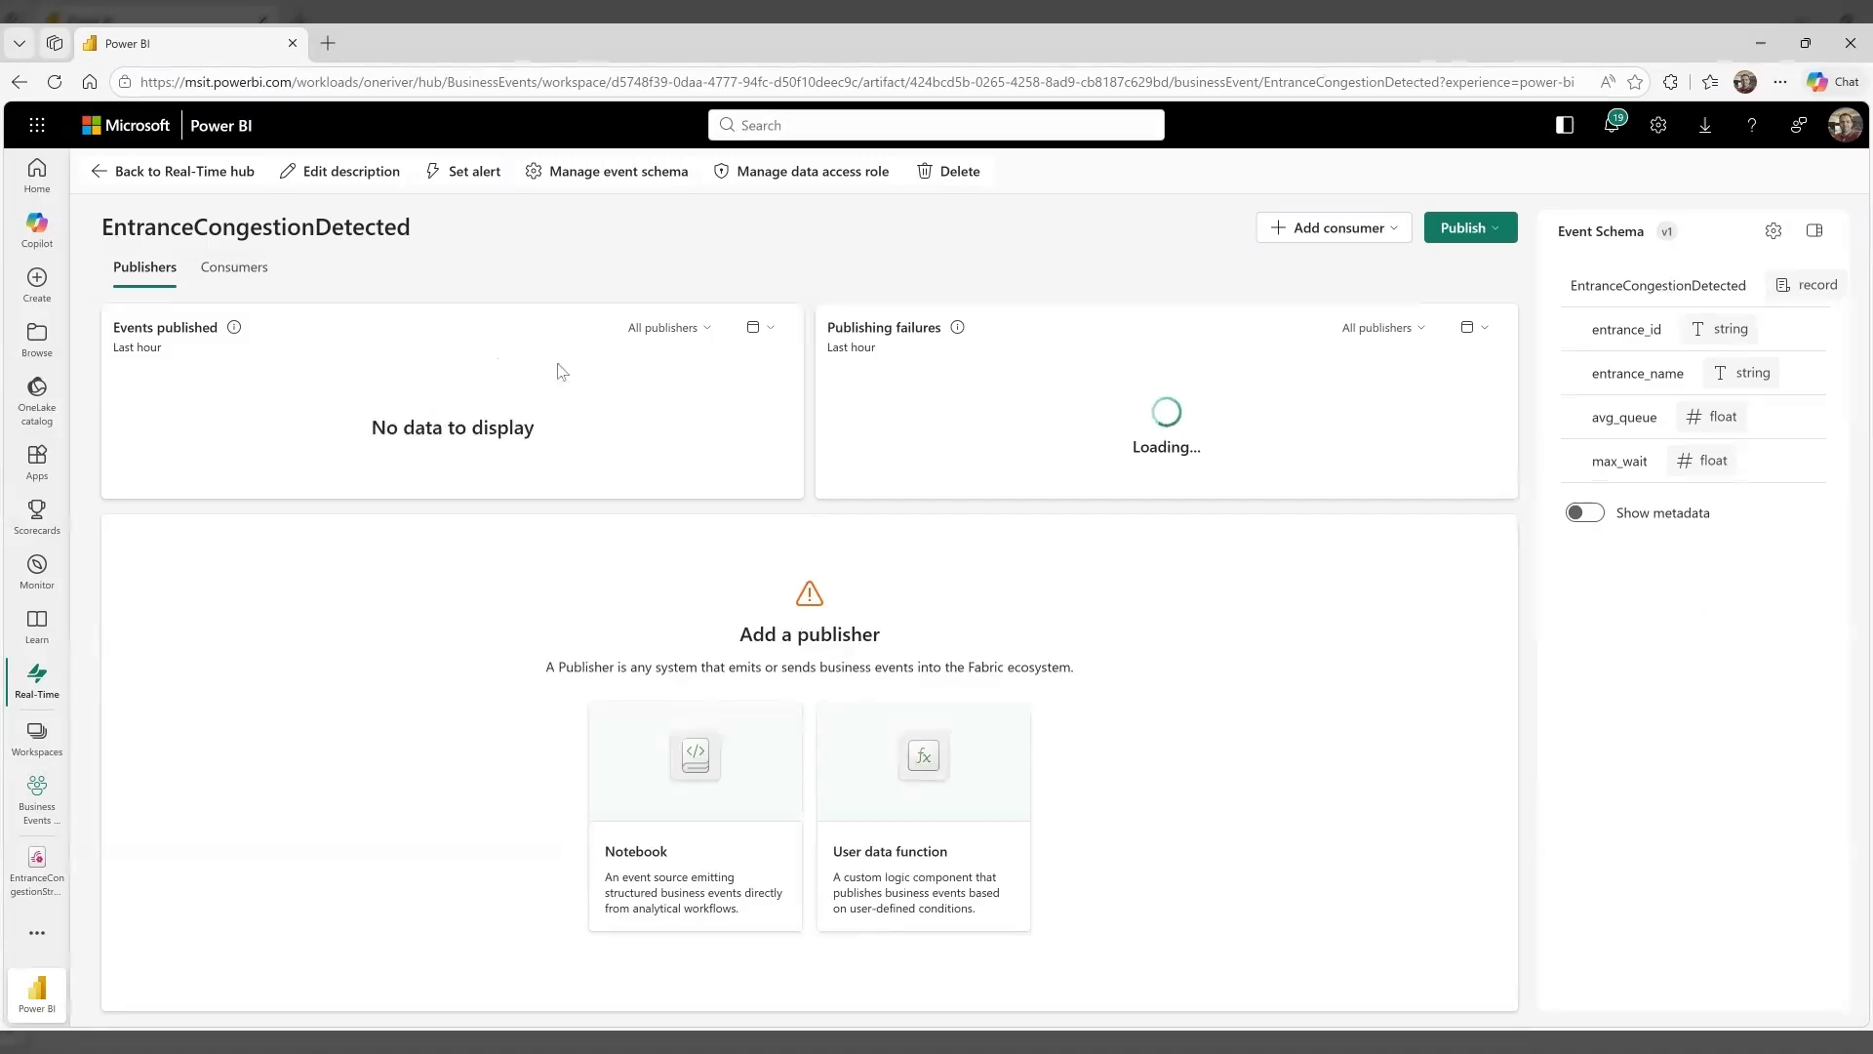
left_click(1333, 228)
left_click(1286, 264)
Name the rule CongestionRule and set its condition to the max_wait field with a value of 10
left_click(1685, 297)
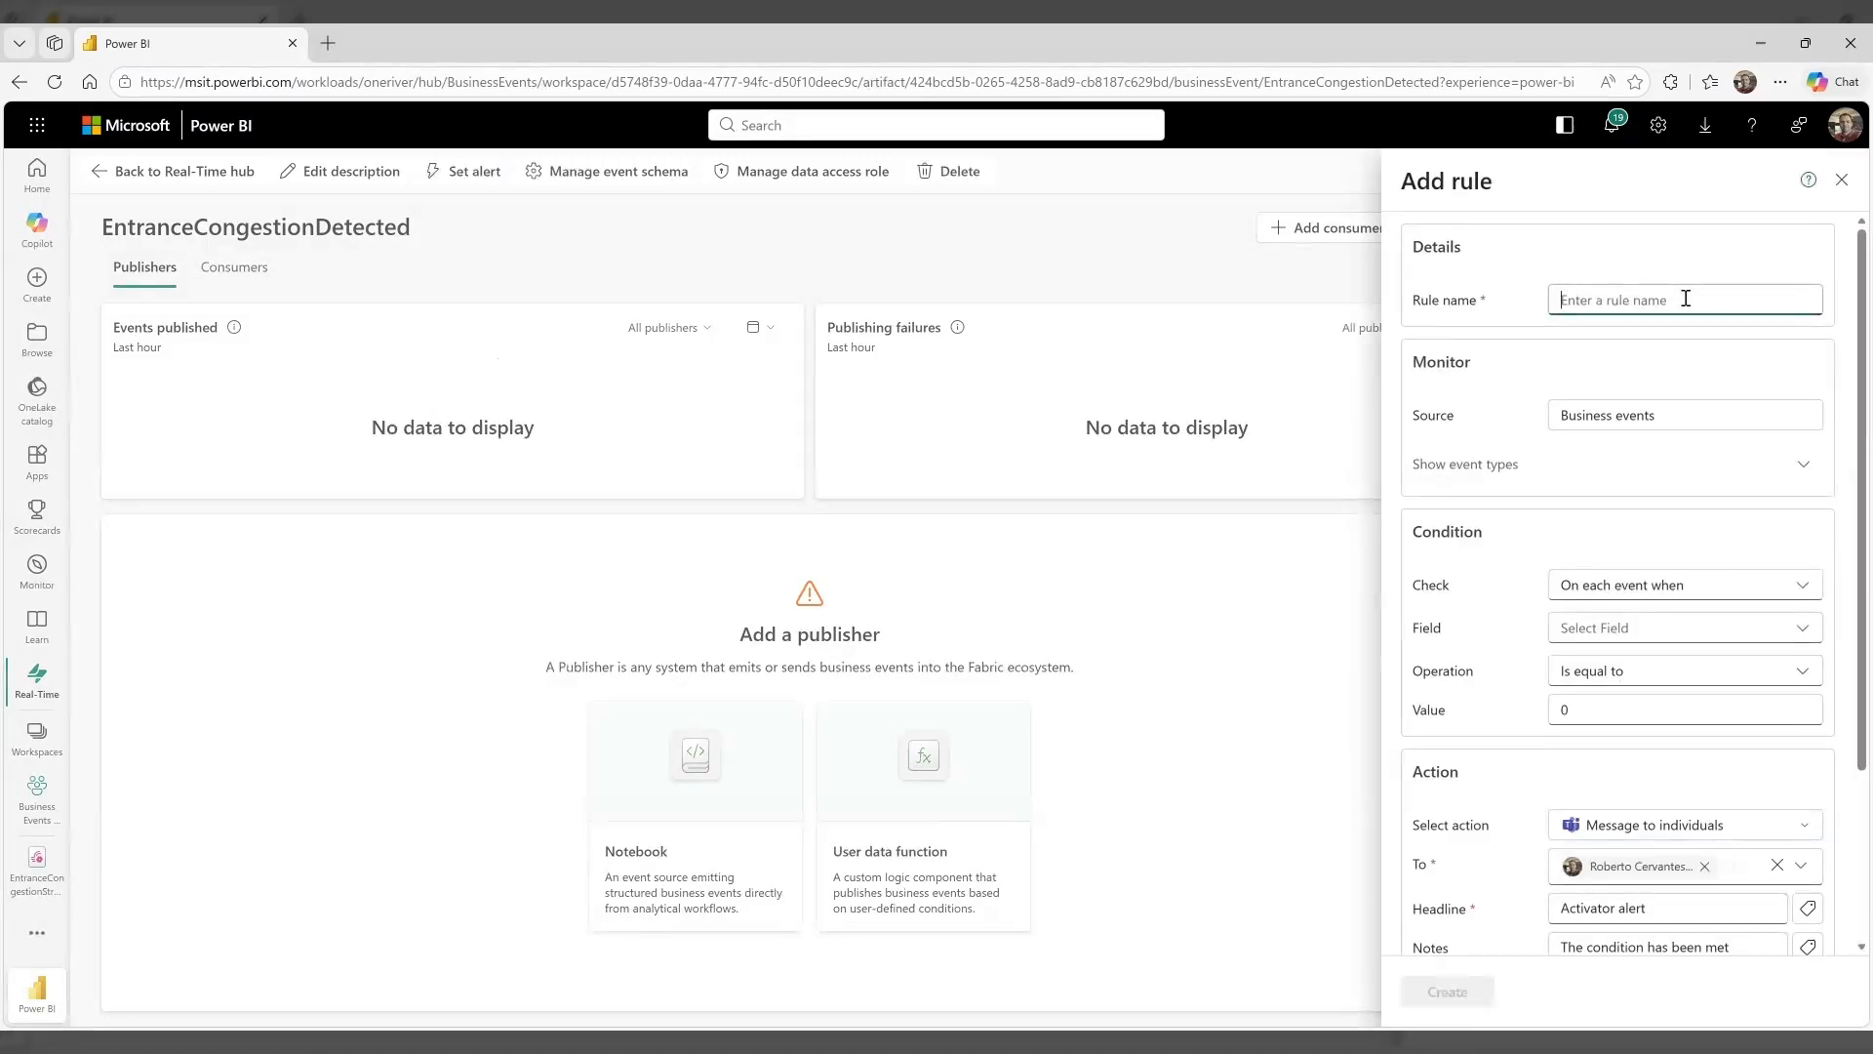
type("CongestionRi")
left_click(1761, 627)
left_click(1601, 762)
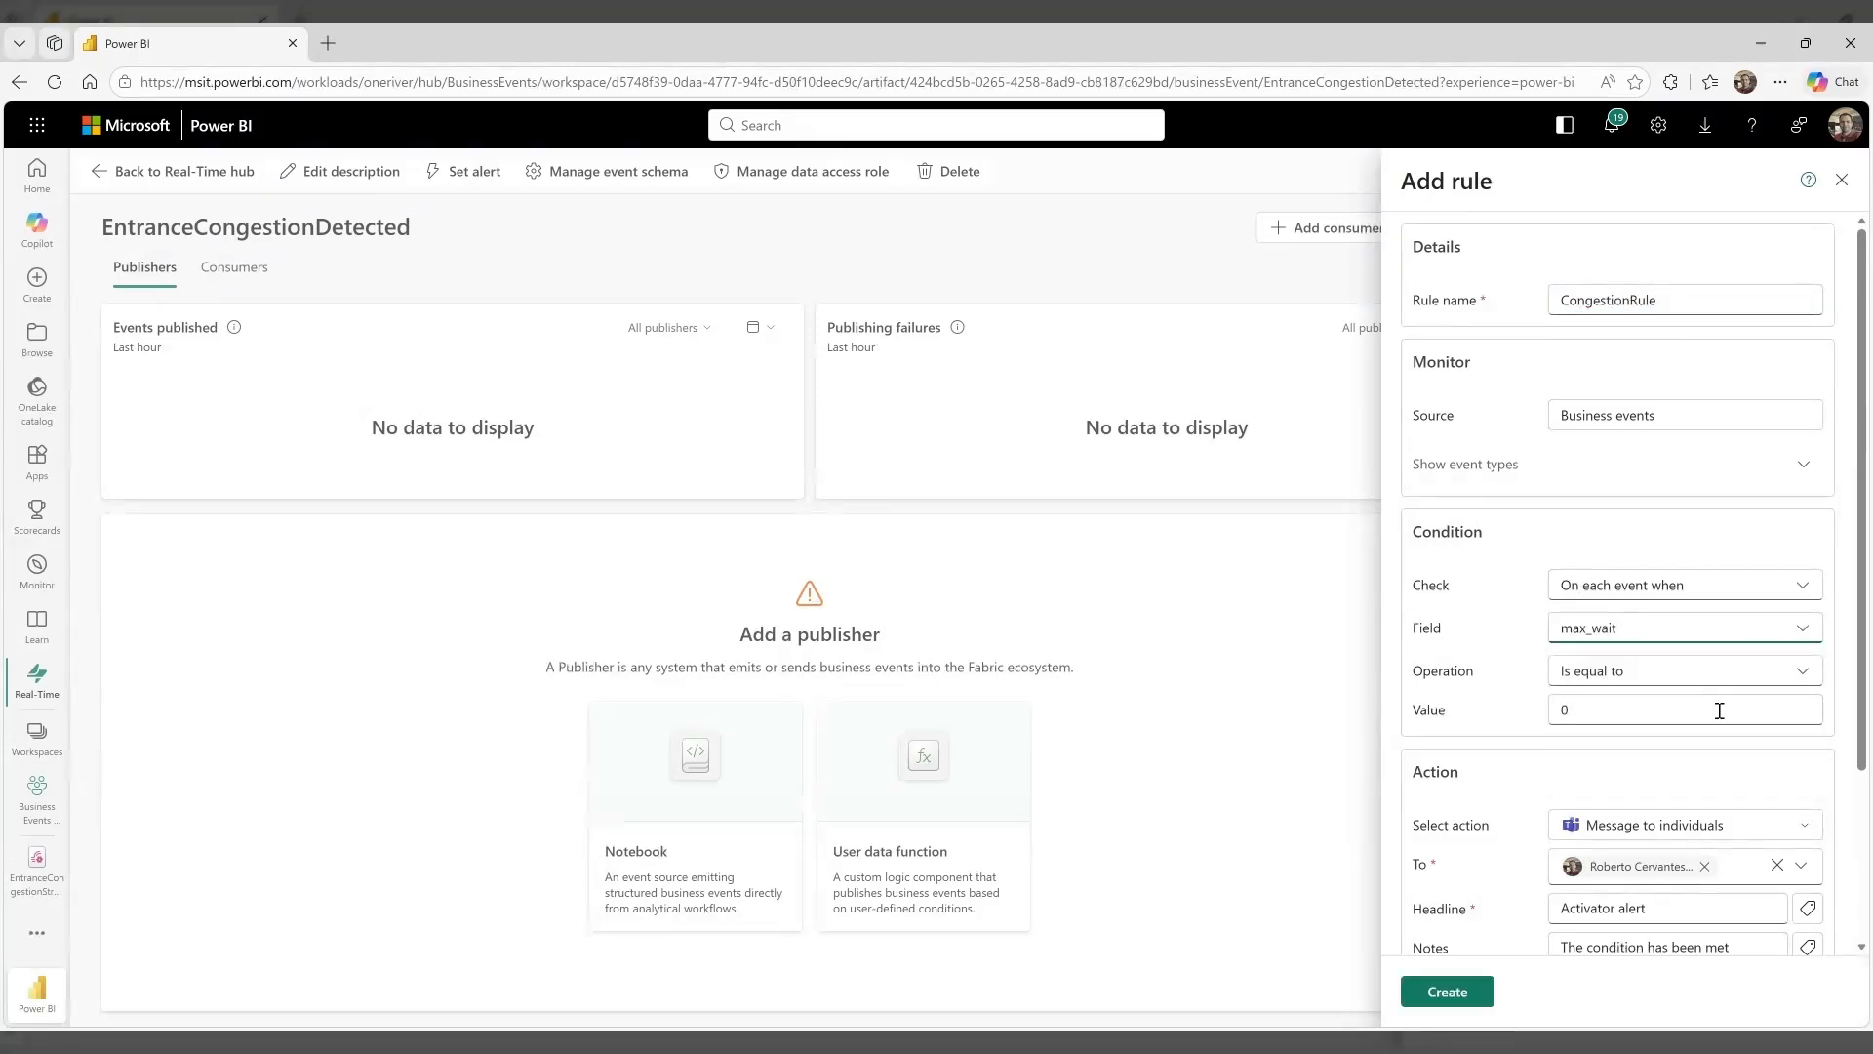
left_click(1719, 710)
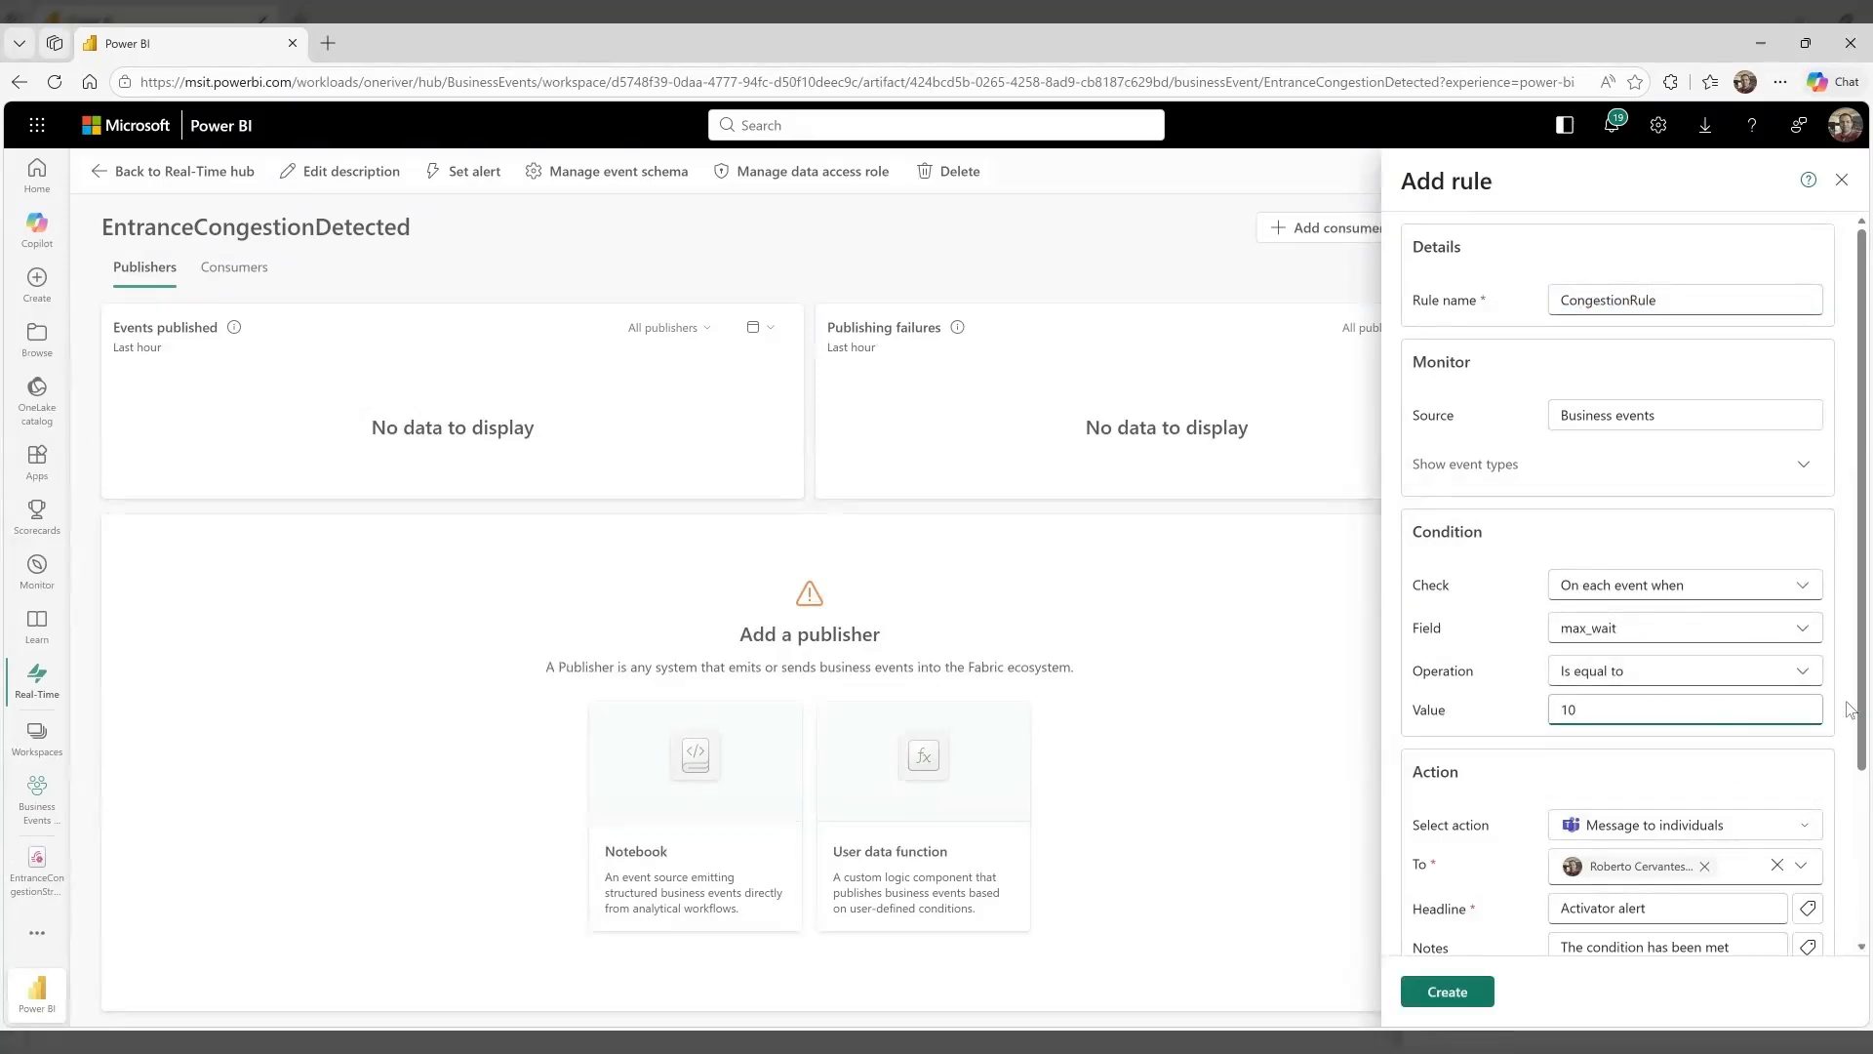
Replace the alert message's notes with "Congestion detected at" followed by the dynamic entrance_name field
scroll(1850, 709, "down", 3)
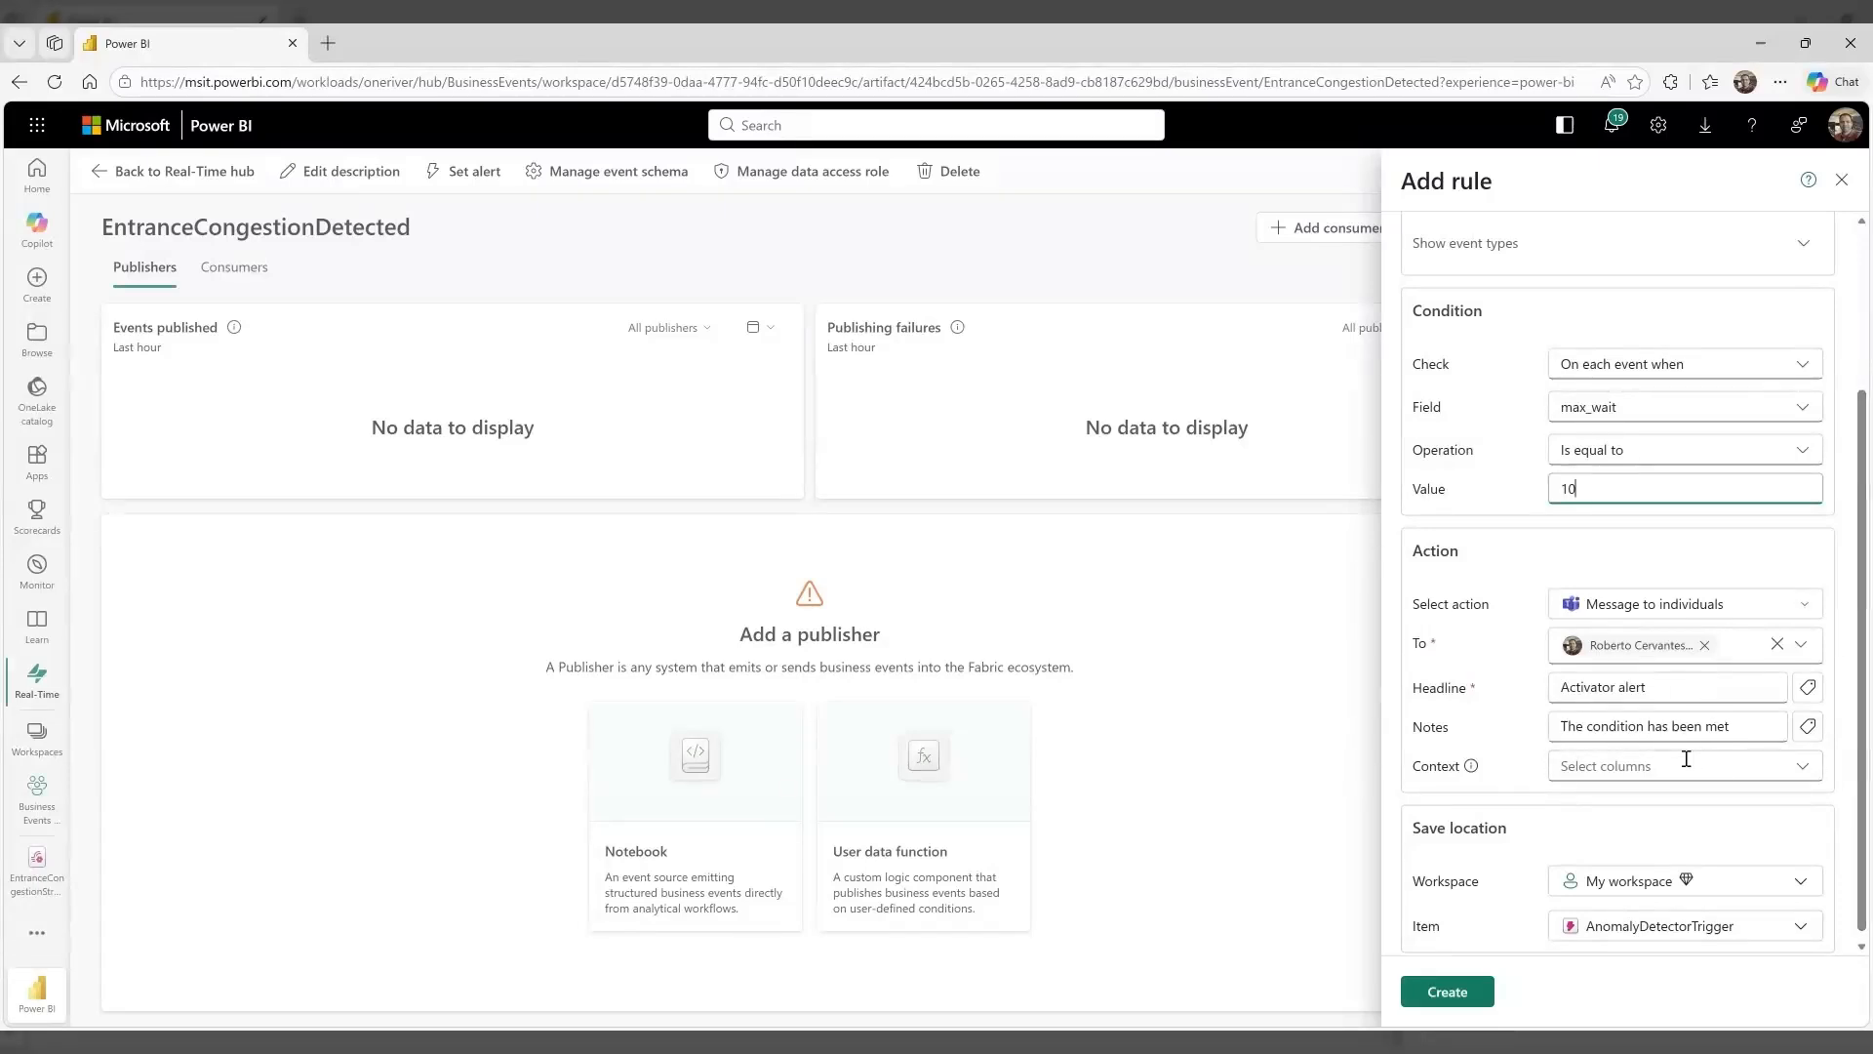
left_click(1722, 726)
left_click_drag(1722, 725, 1527, 727)
type("Congestion")
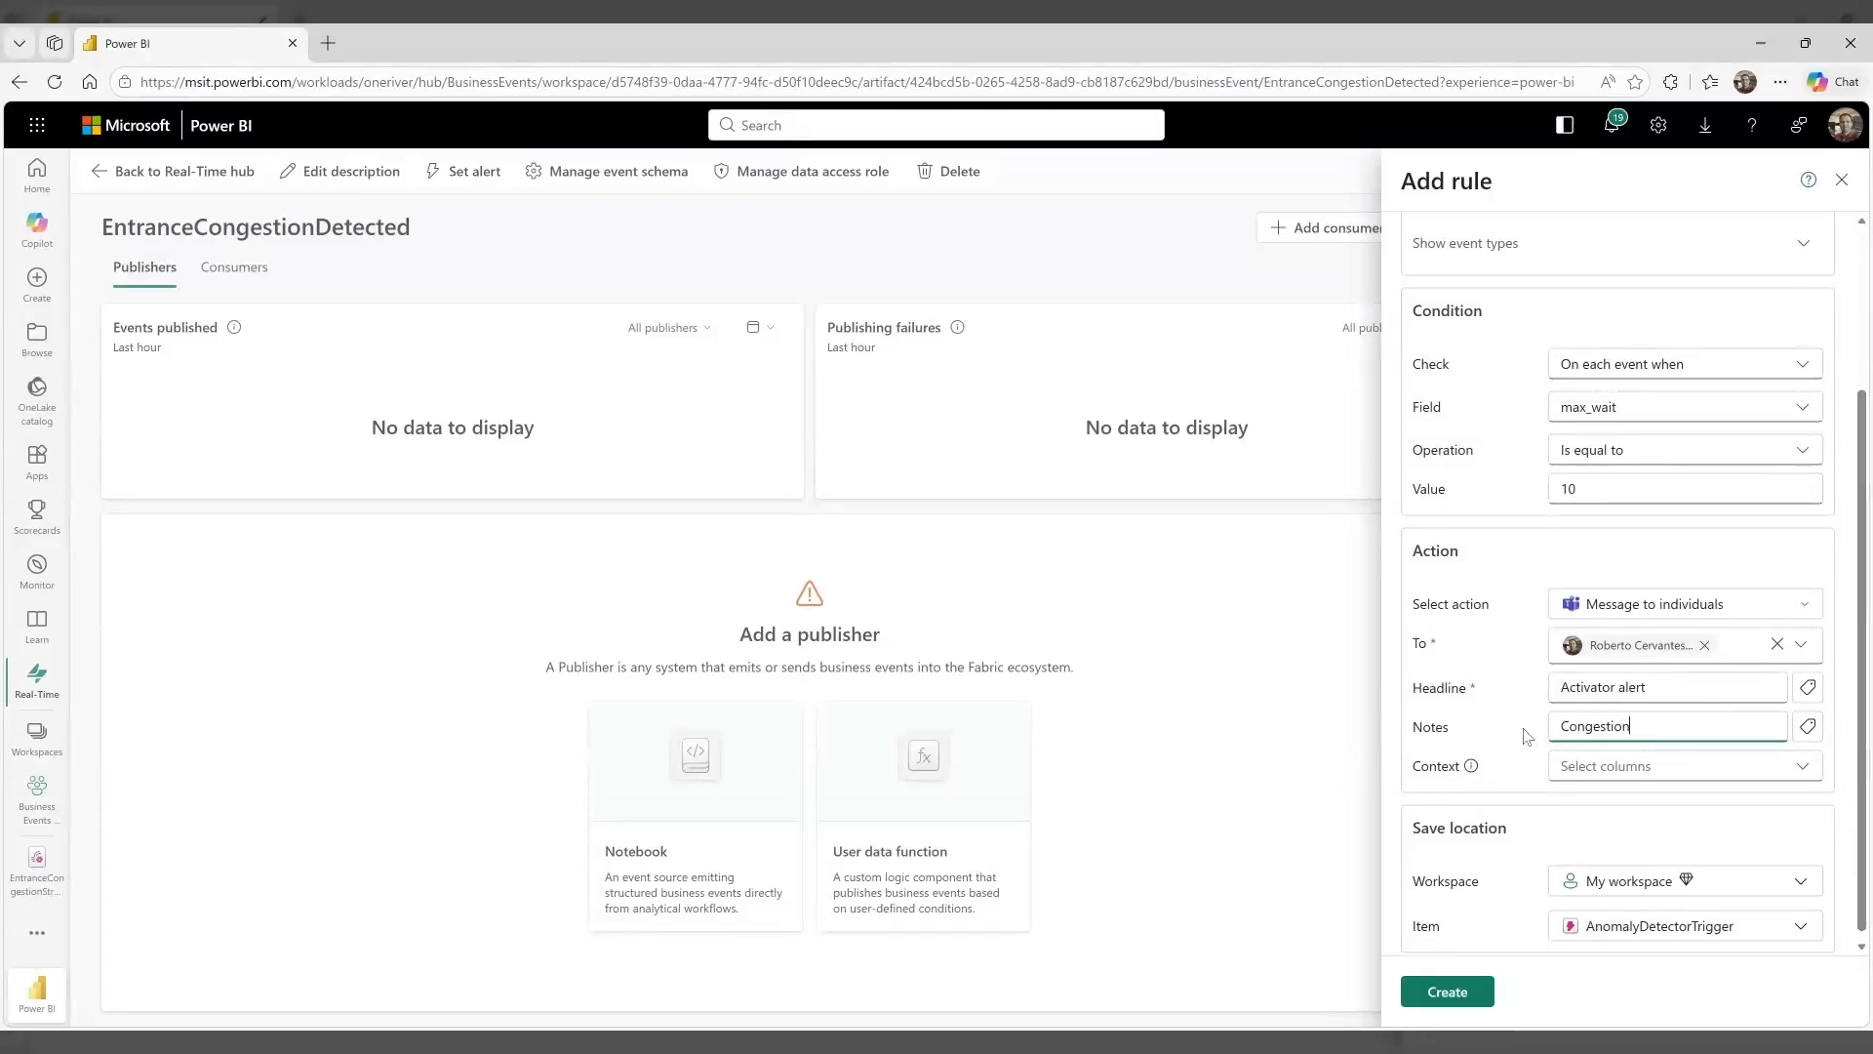
type(" detected at")
left_click(1807, 726)
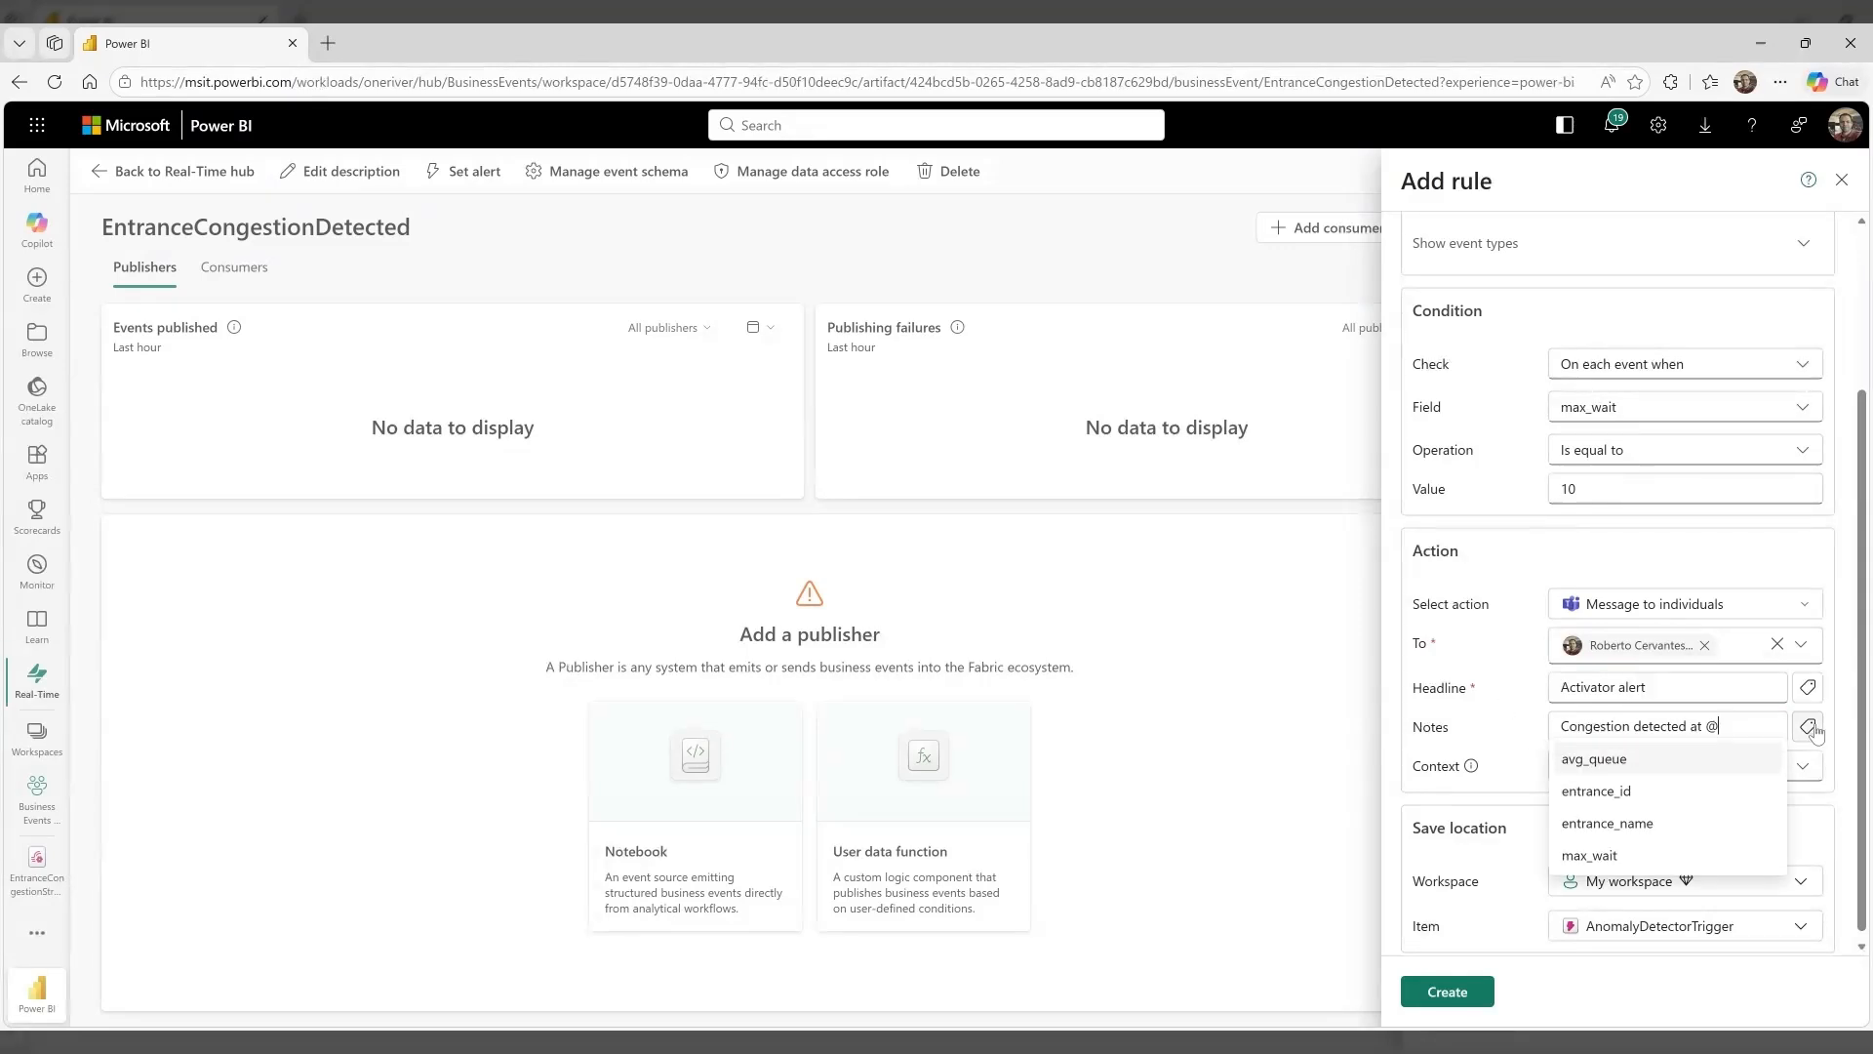
left_click(1661, 824)
Set the rule's save location to the Business Events (Playground) workspace
scroll(1717, 897, "down", 1)
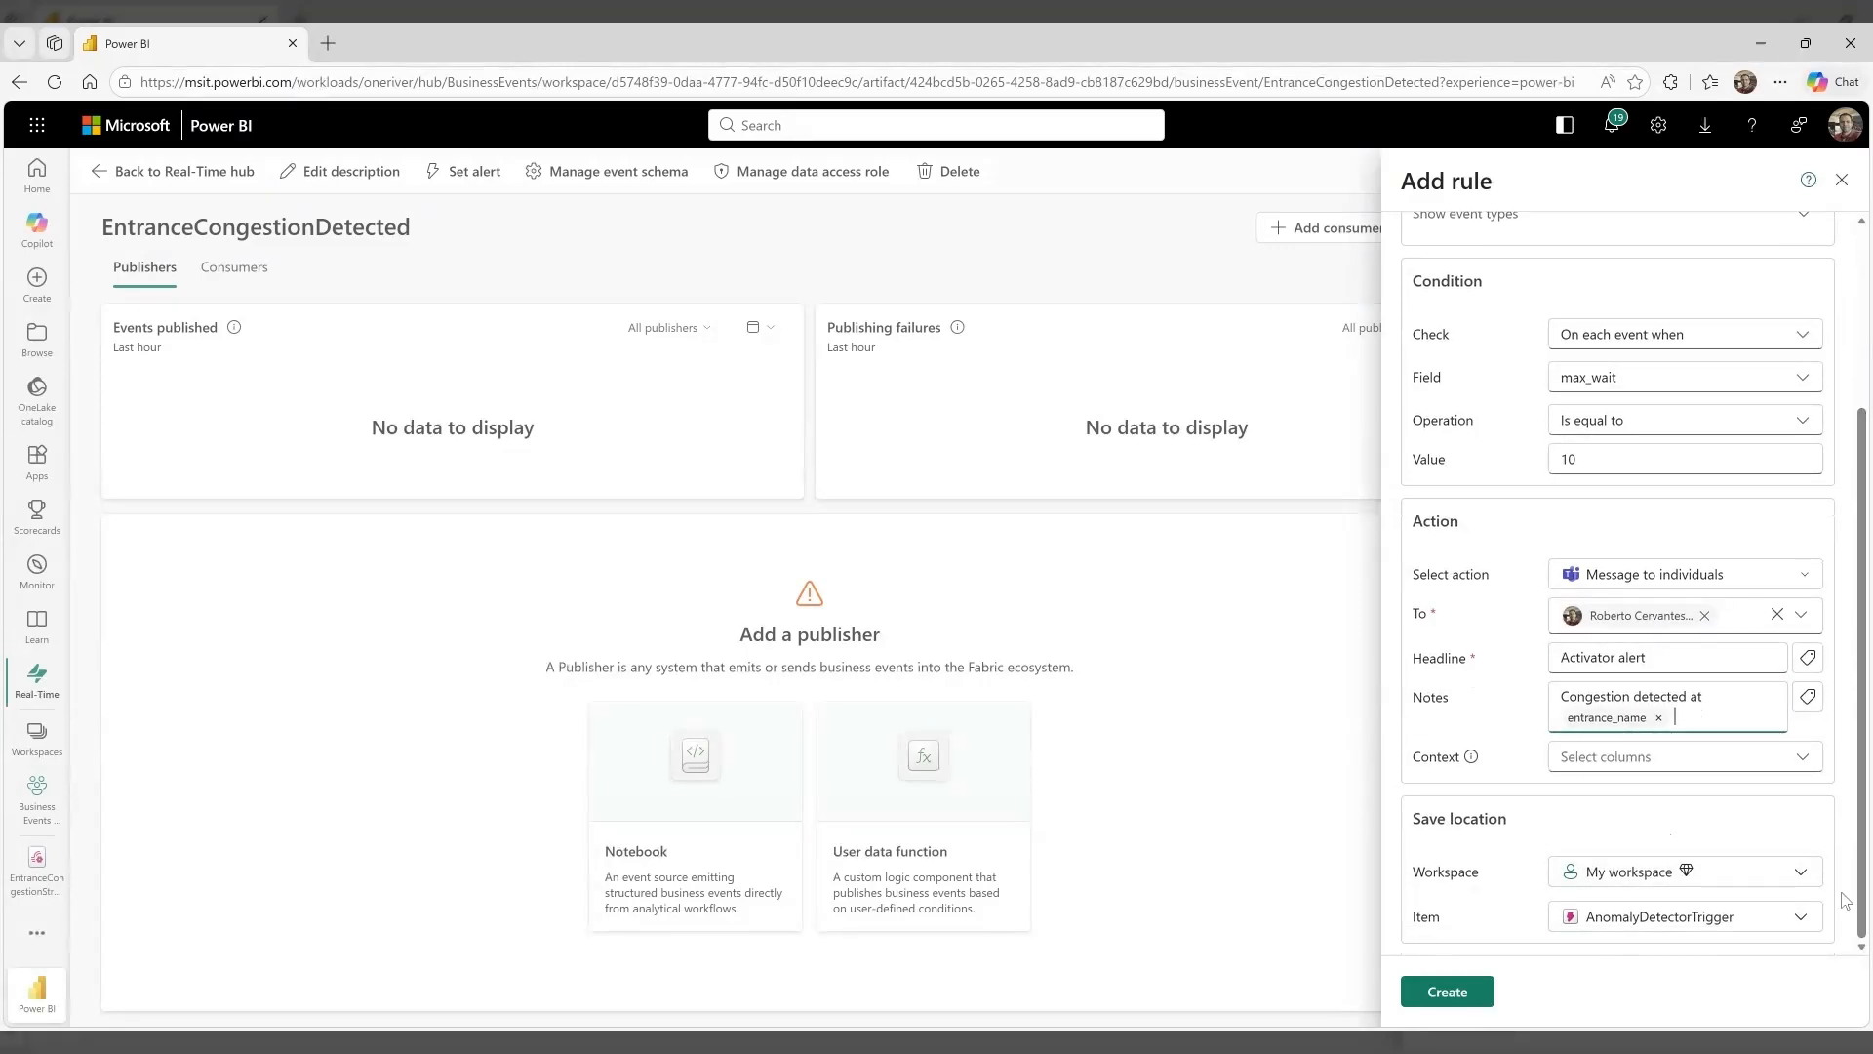
left_click(1736, 872)
left_click(1680, 571)
type("Play")
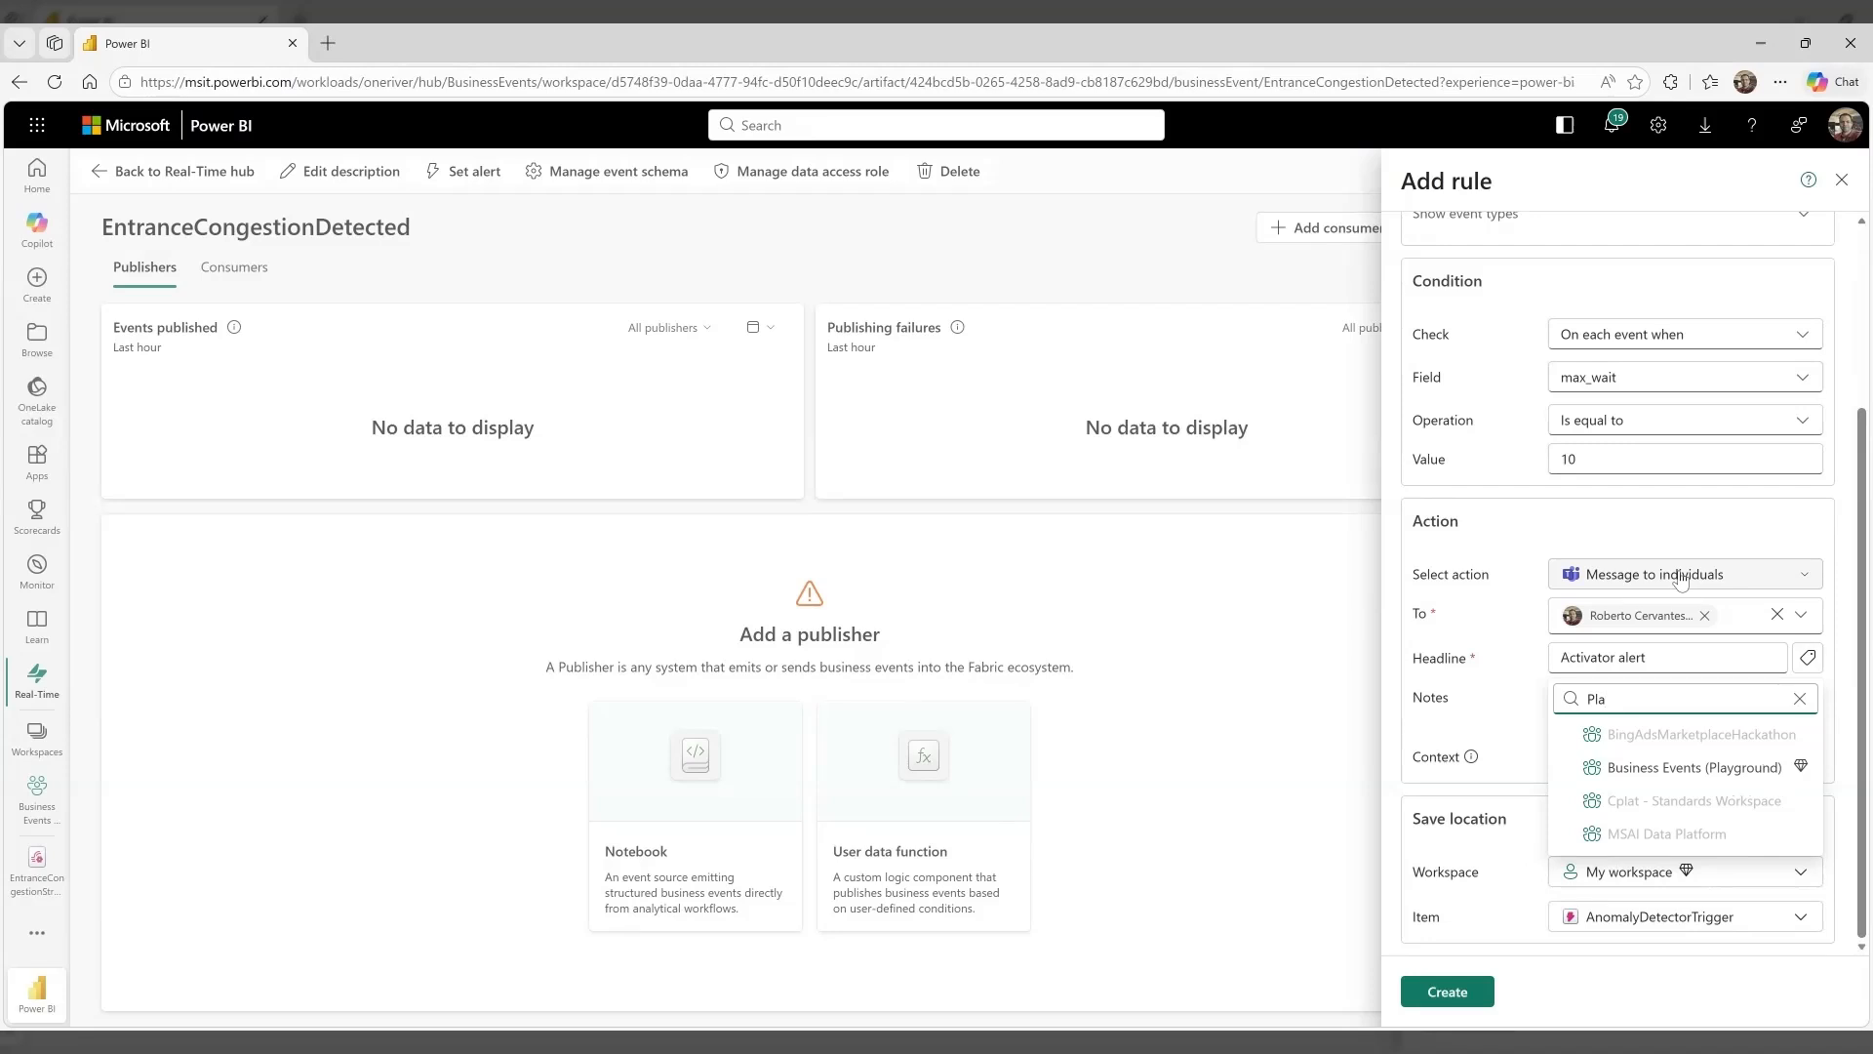
left_click(1706, 771)
Save the rule in a new item named StadiumTrigger, then create the rule and close the confirmation
left_click(1701, 925)
left_click(1686, 878)
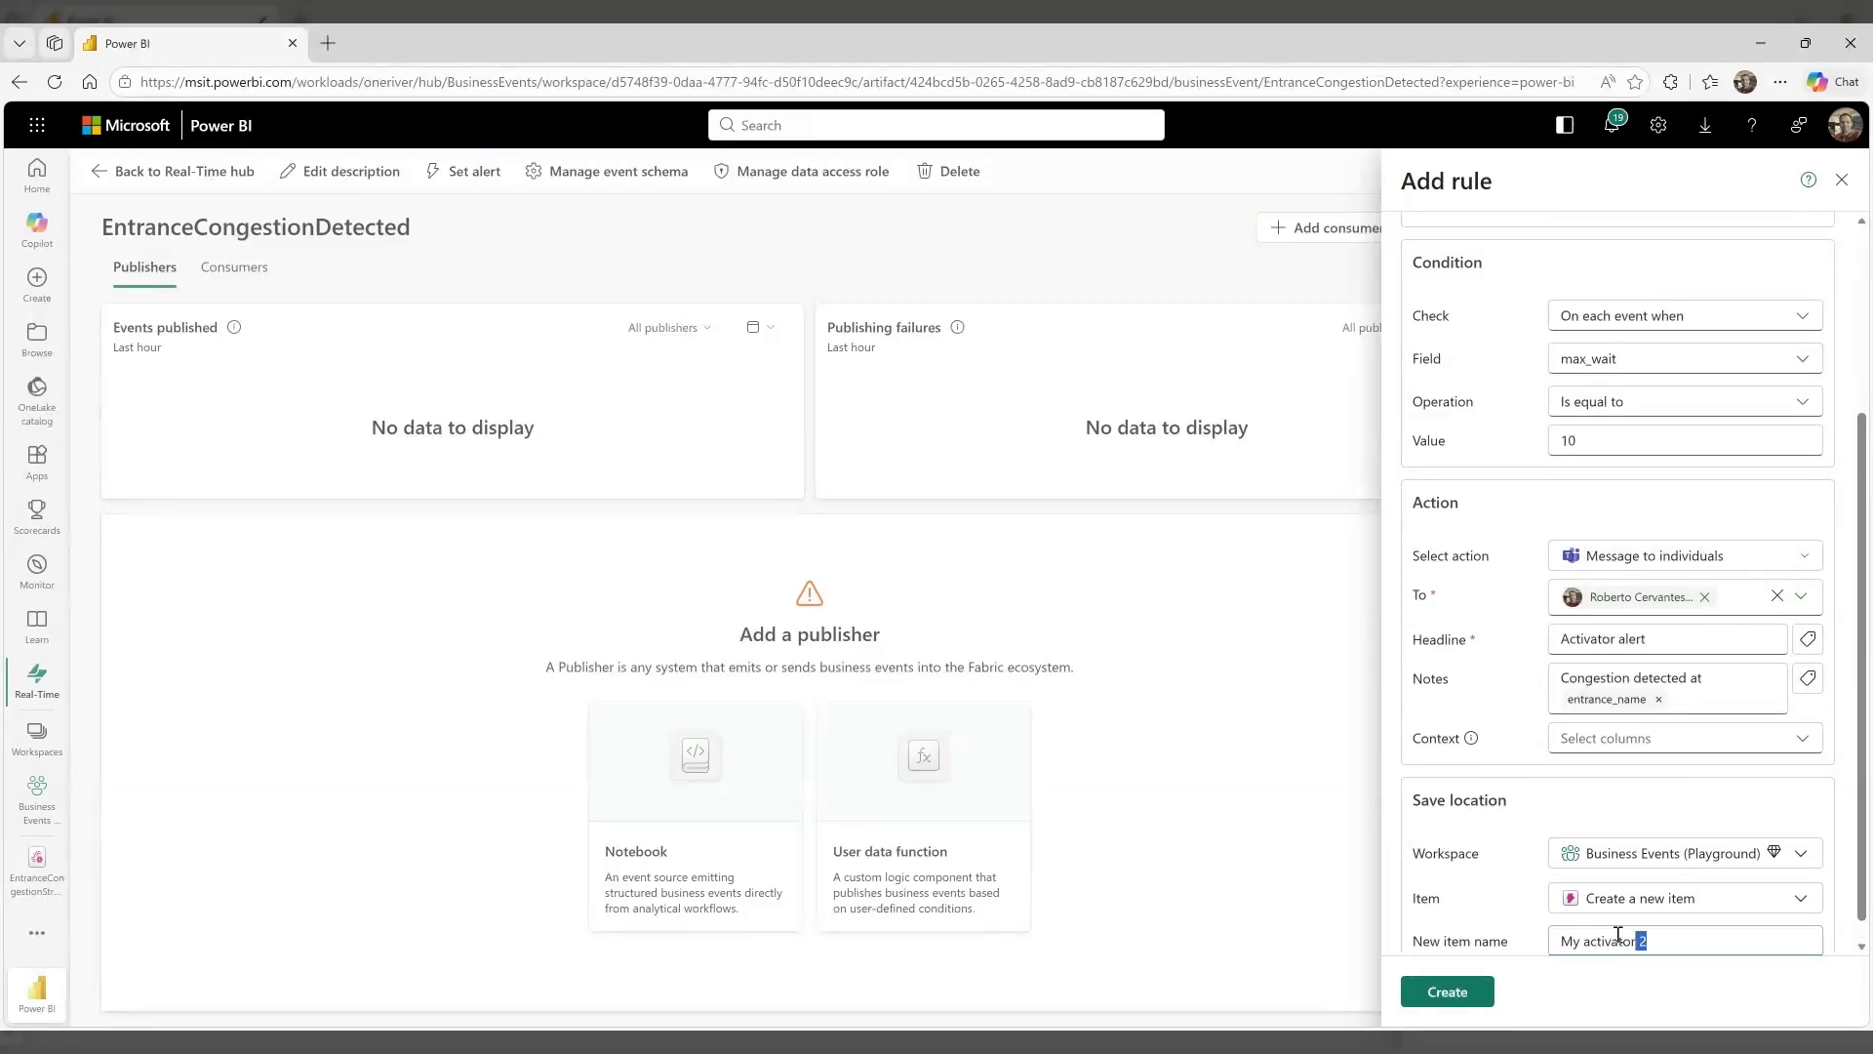
left_click_drag(1641, 938, 1553, 939)
type("StadiumTrigger")
left_click(1449, 991)
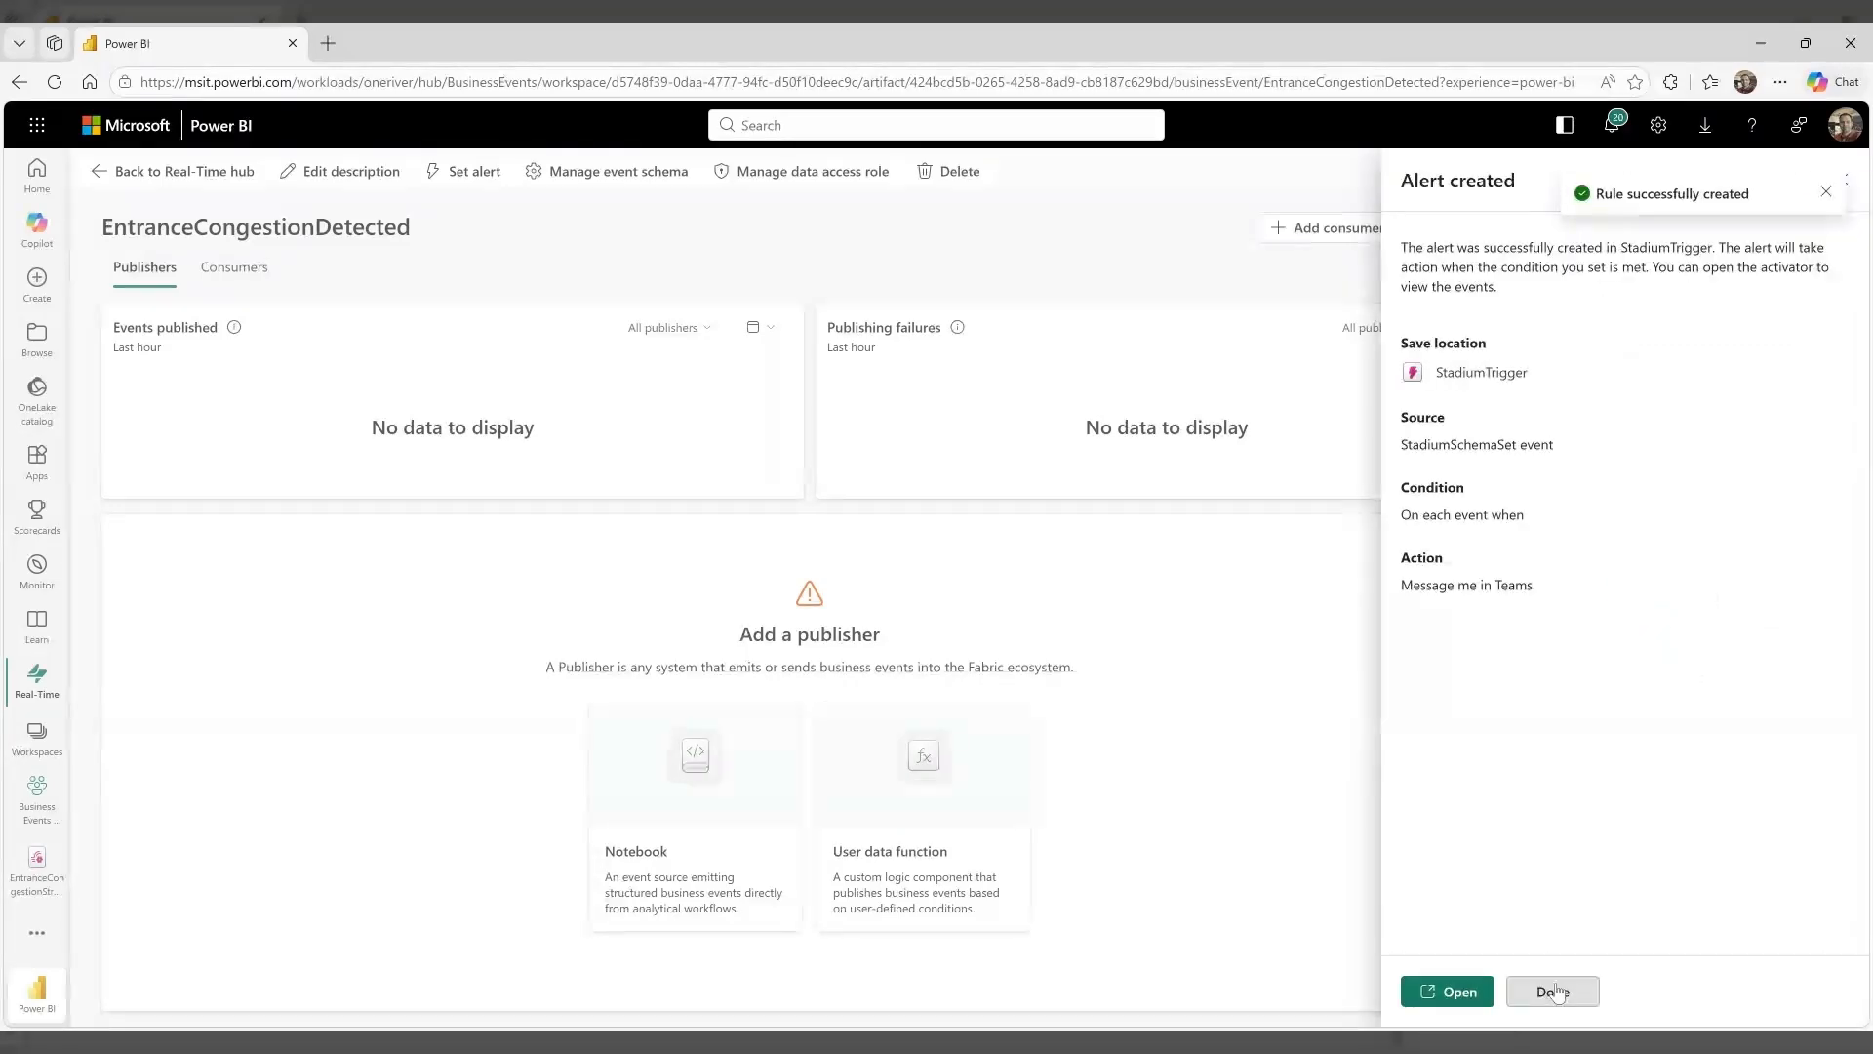
left_click(1555, 992)
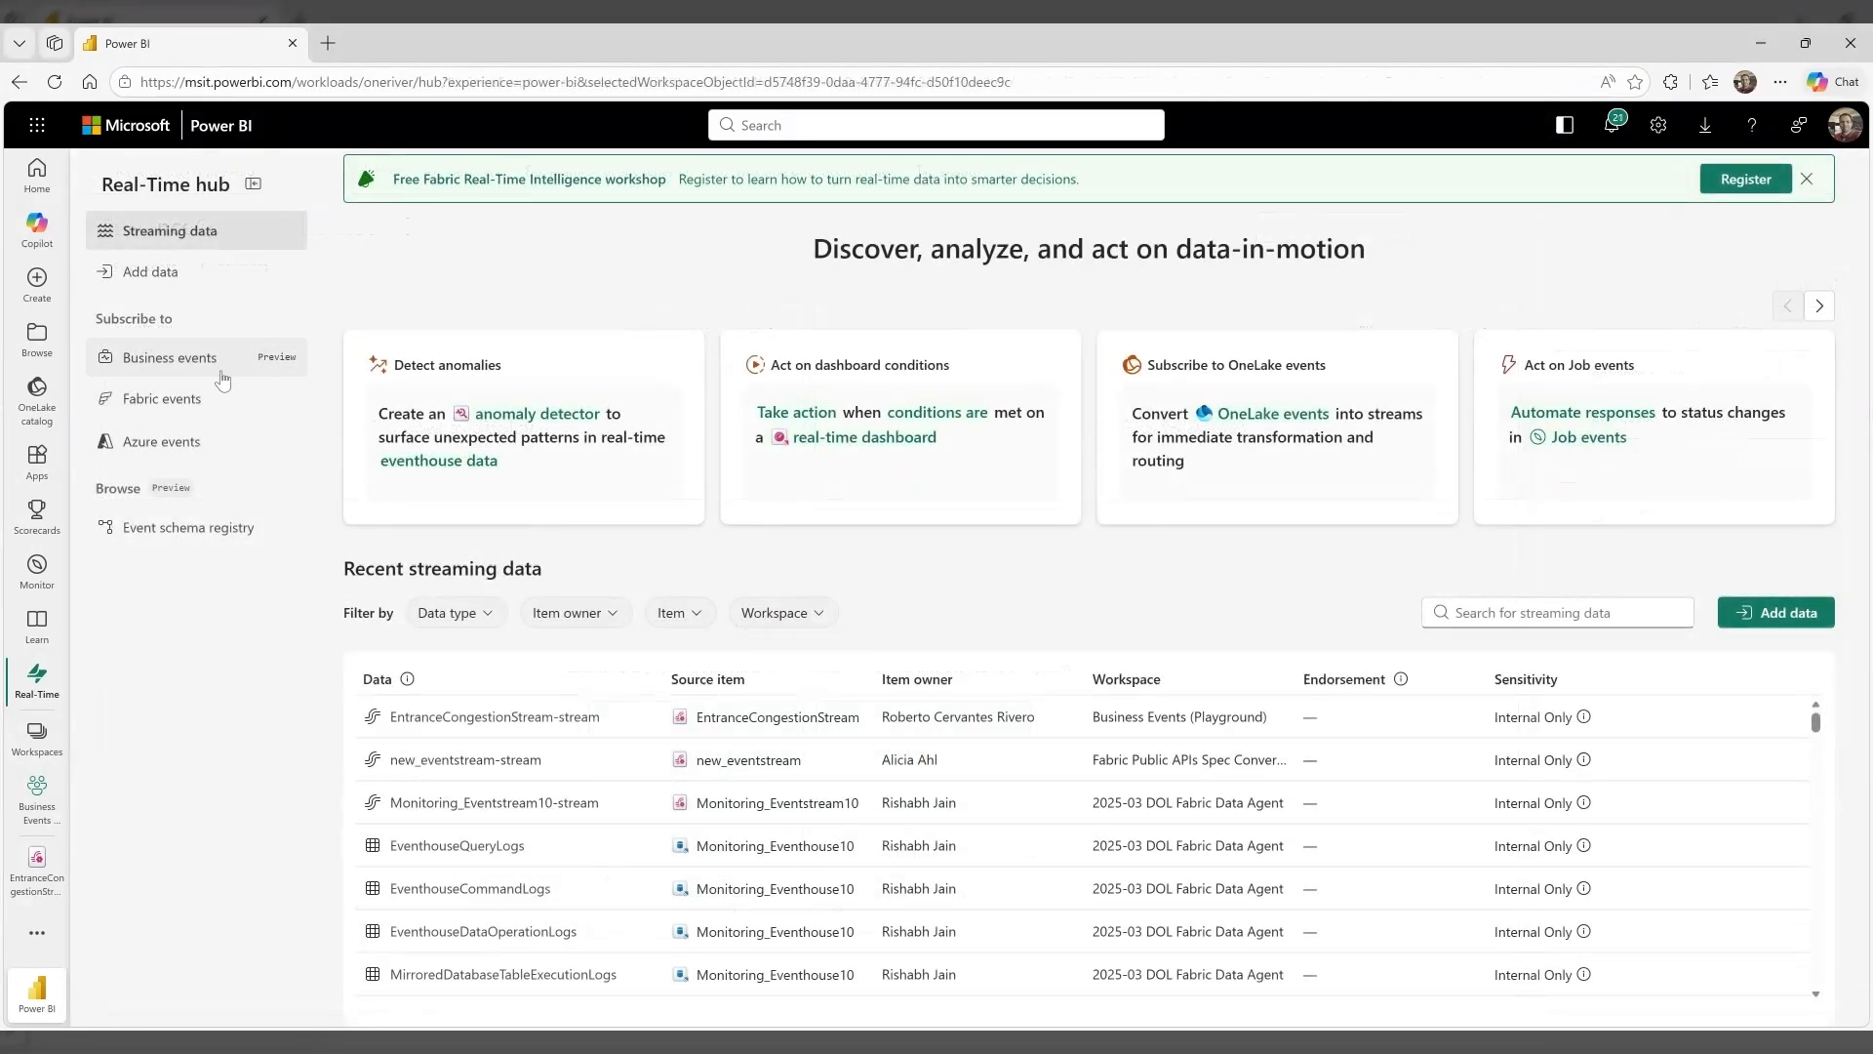
Reopen the EntranceCongestionDetected business event from the Real-Time hub and review its publishers and consumers
left_click(214, 360)
left_click(505, 363)
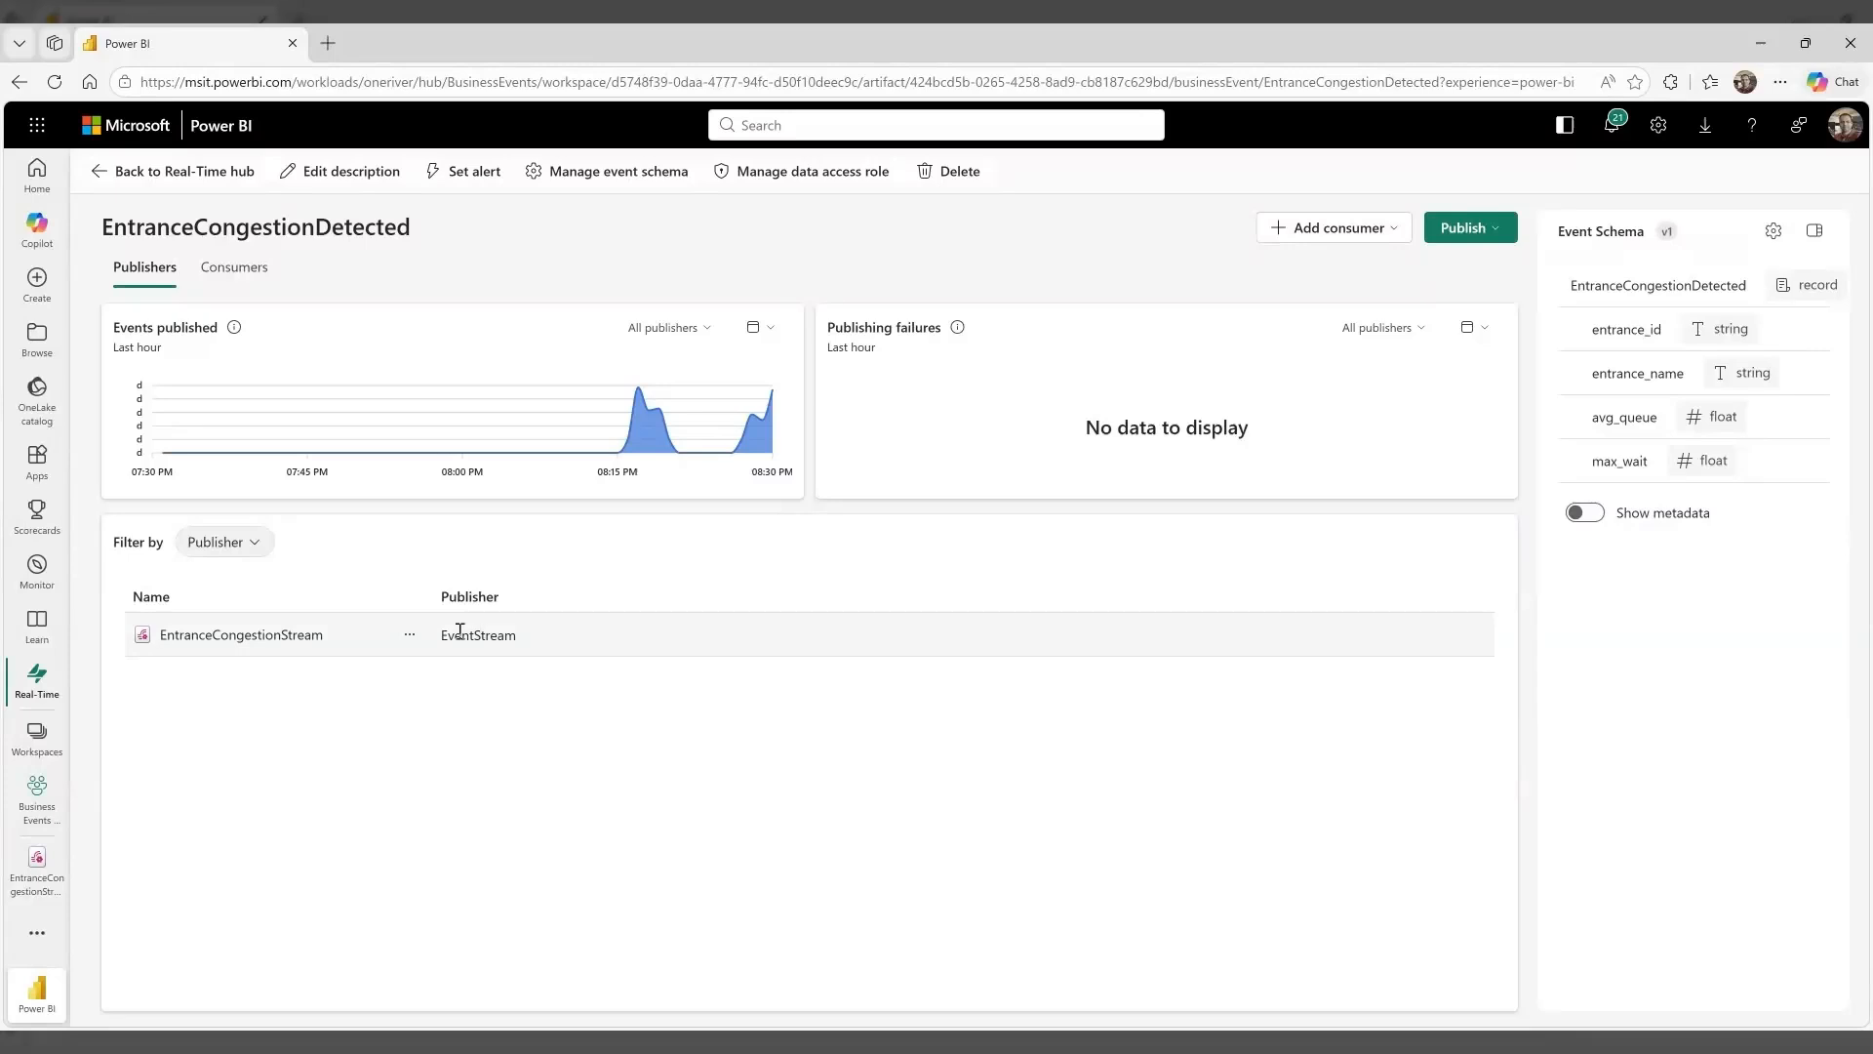
left_click(250, 279)
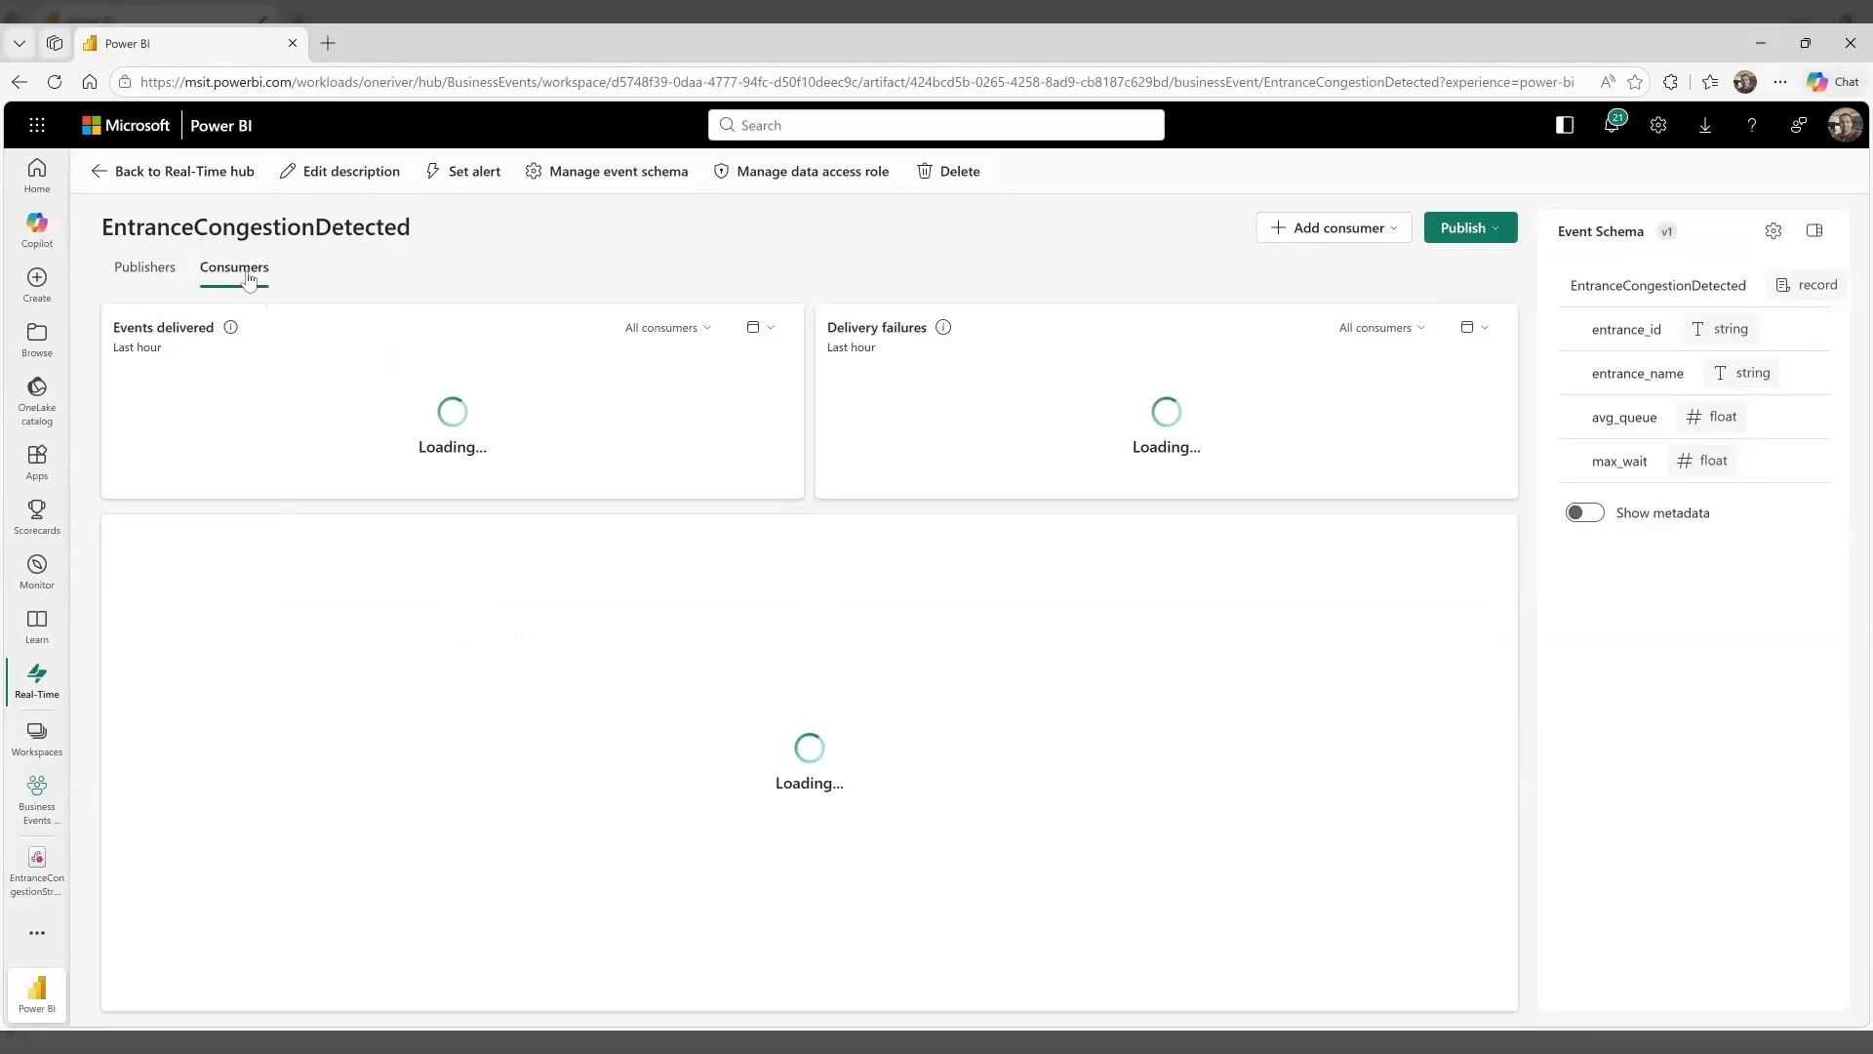